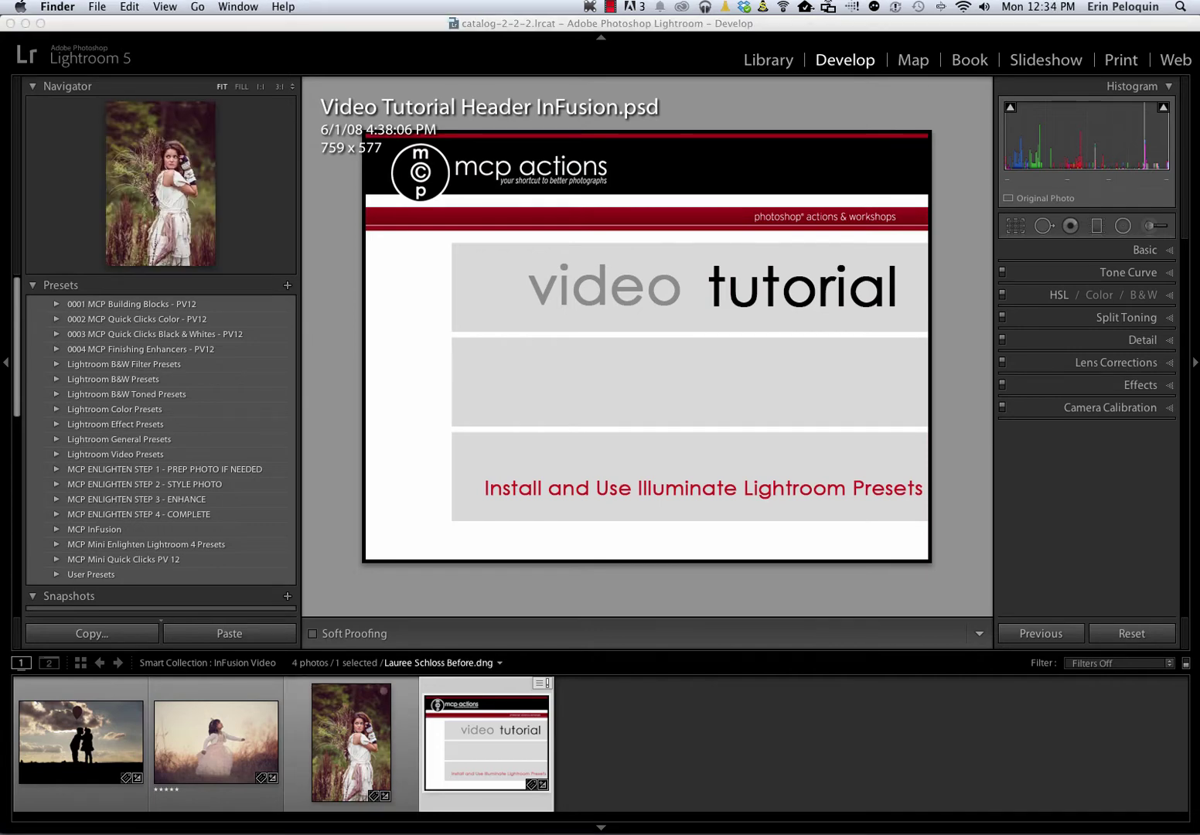
- Unzip MCP Illuminate.zip in Downloads and widen the Finder column to show its folder names
click(66, 831)
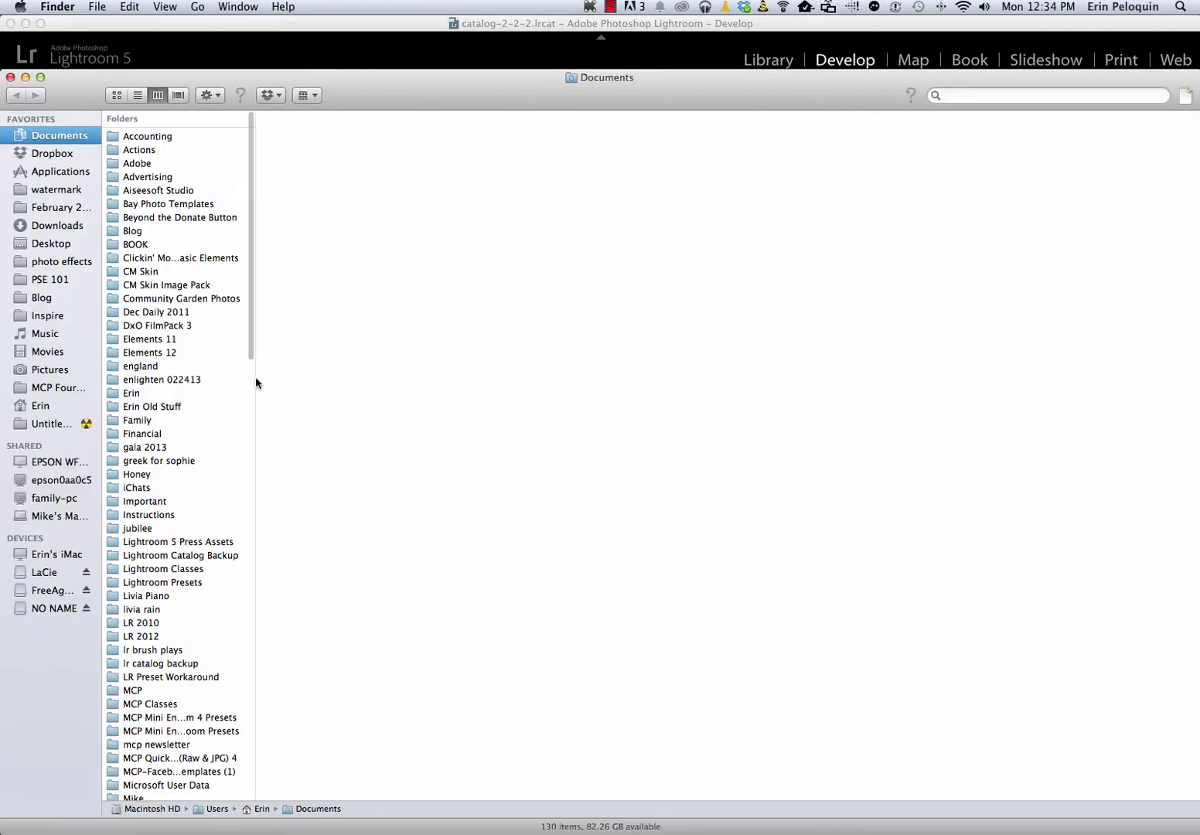
click(37, 226)
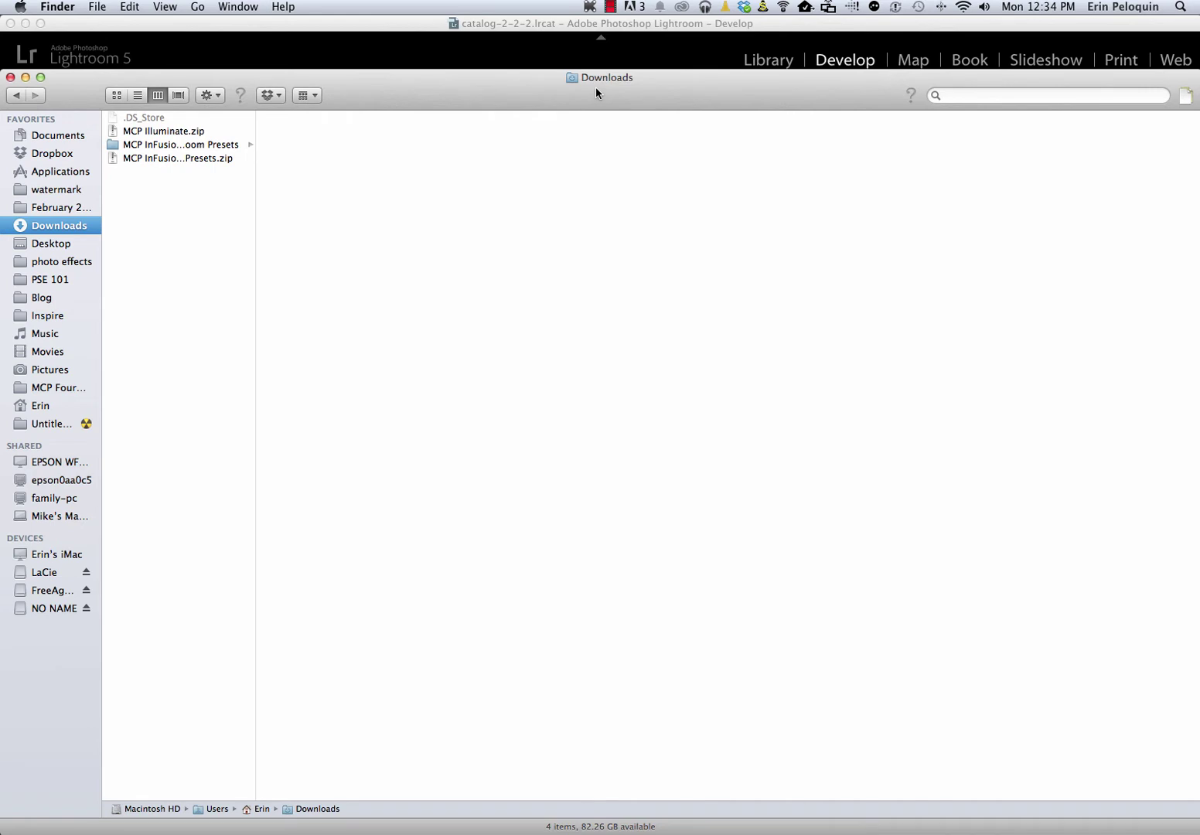
click(143, 132)
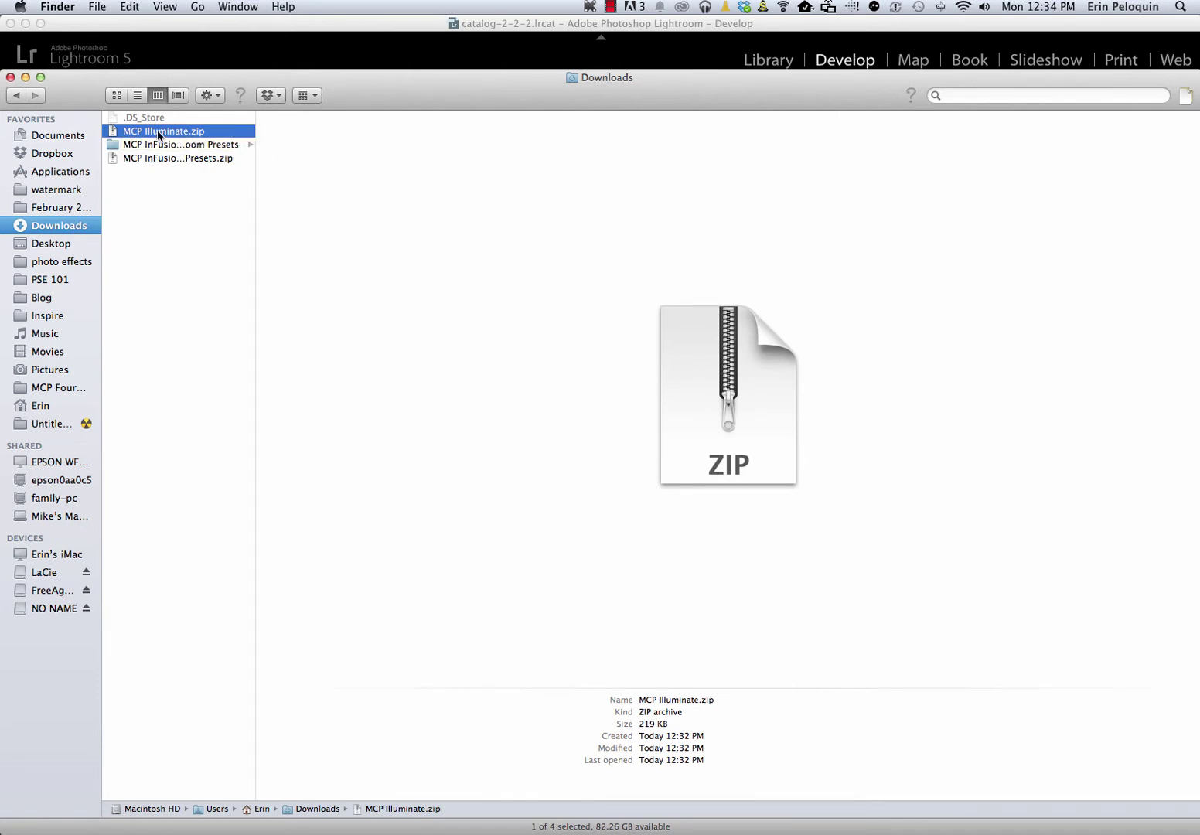
double_click(158, 136)
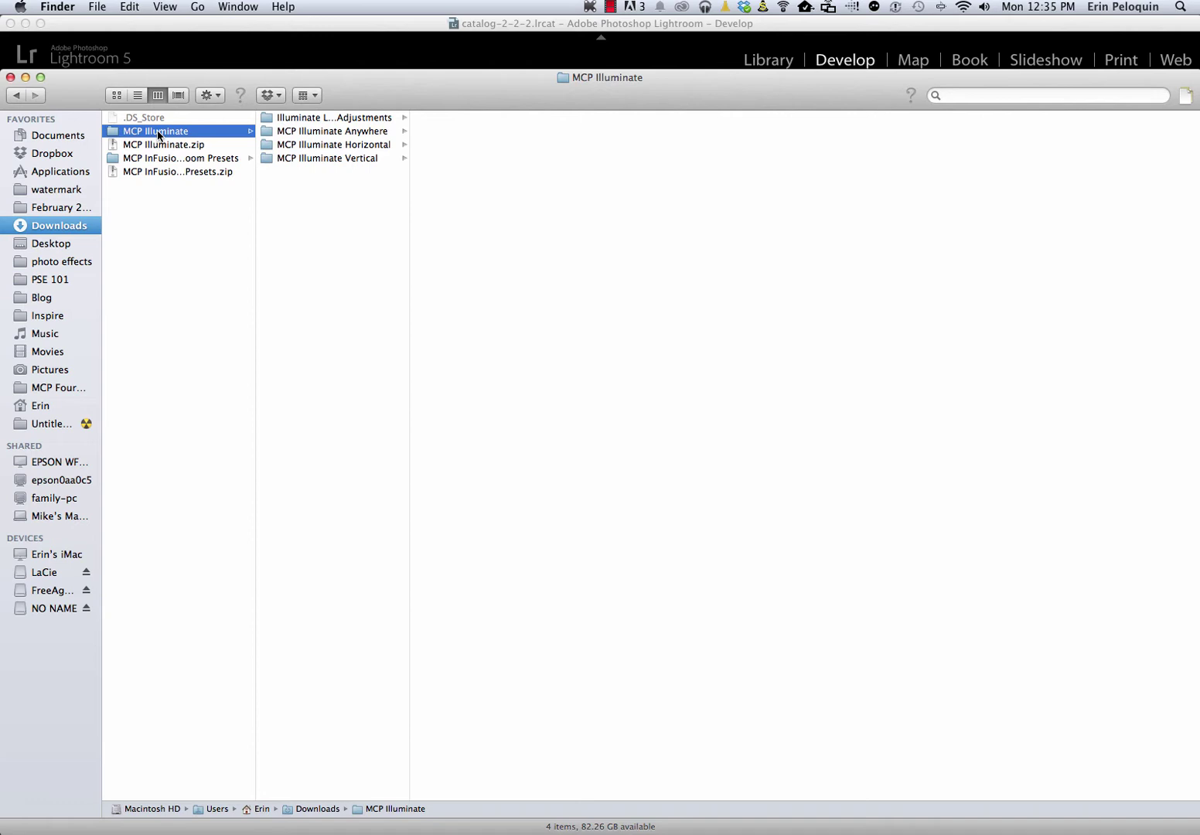
drag(411, 116, 578, 116)
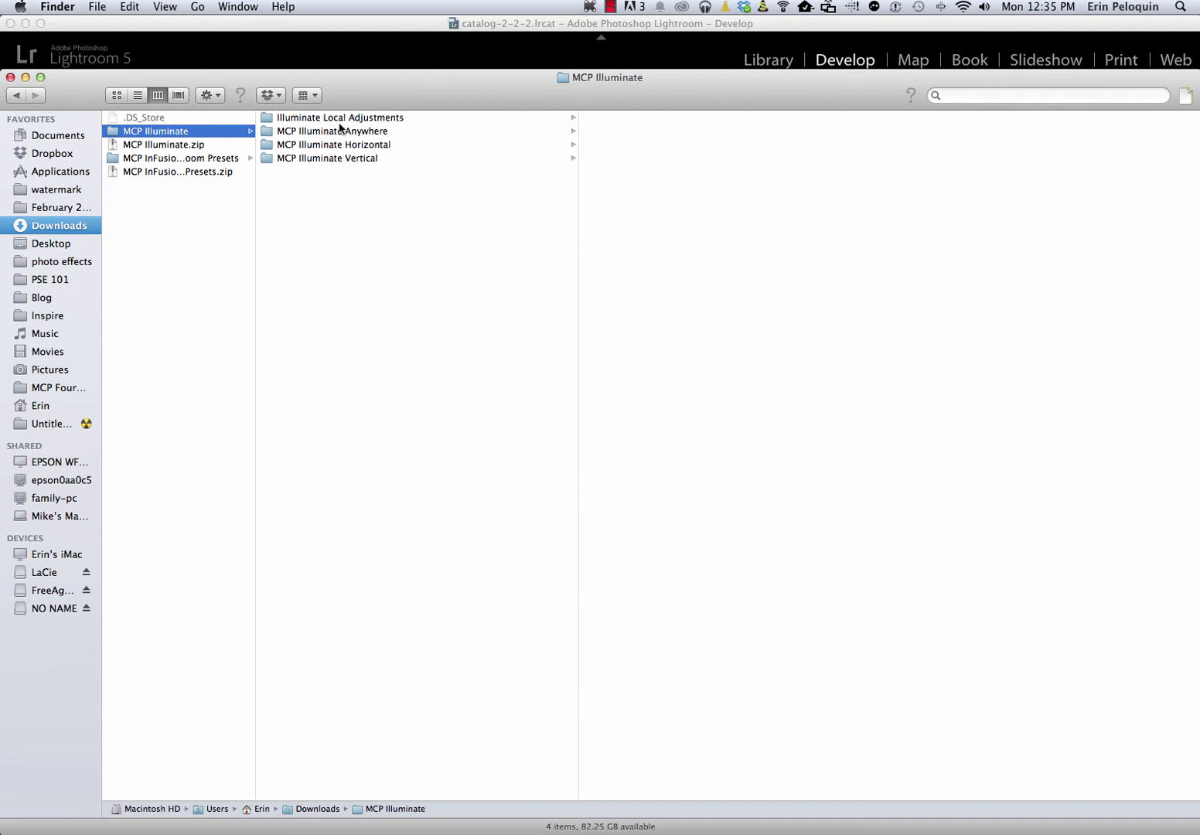
- Return to Lightroom and open Lightroom > Preferences on the Presets settings
click(396, 42)
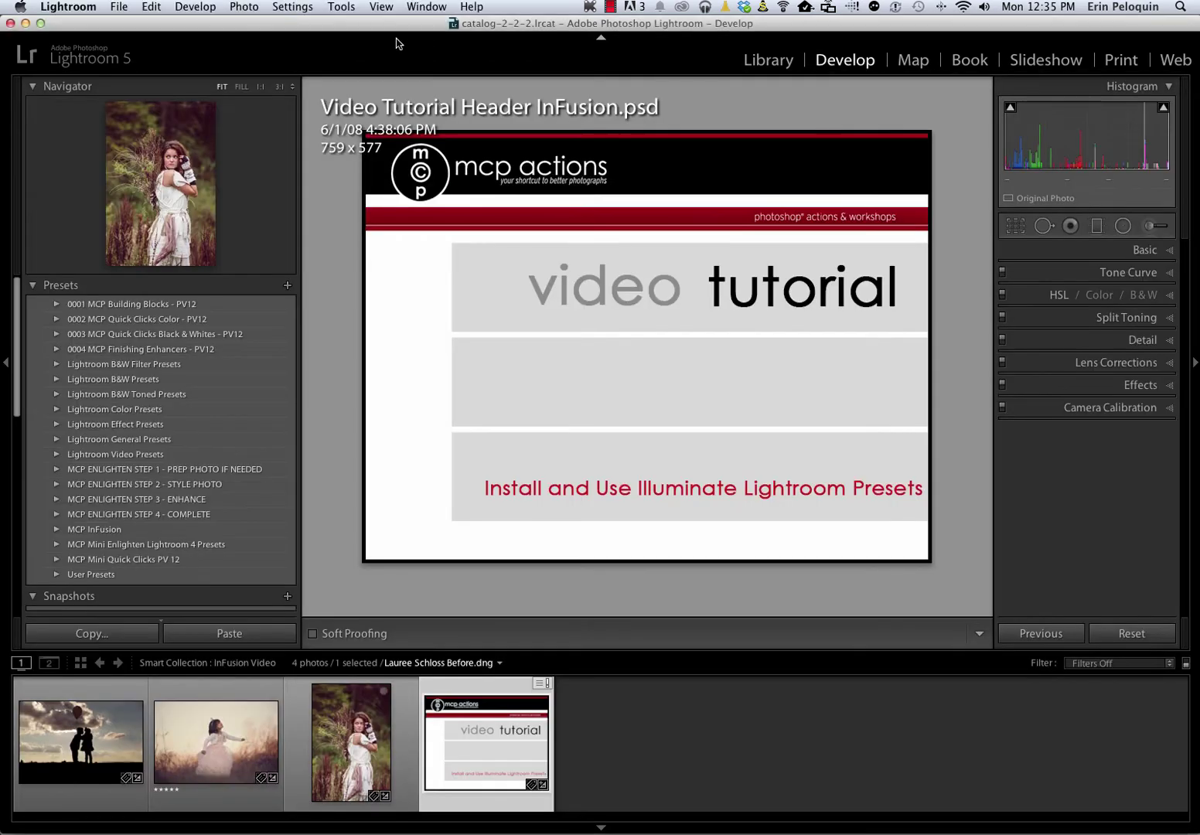
click(68, 7)
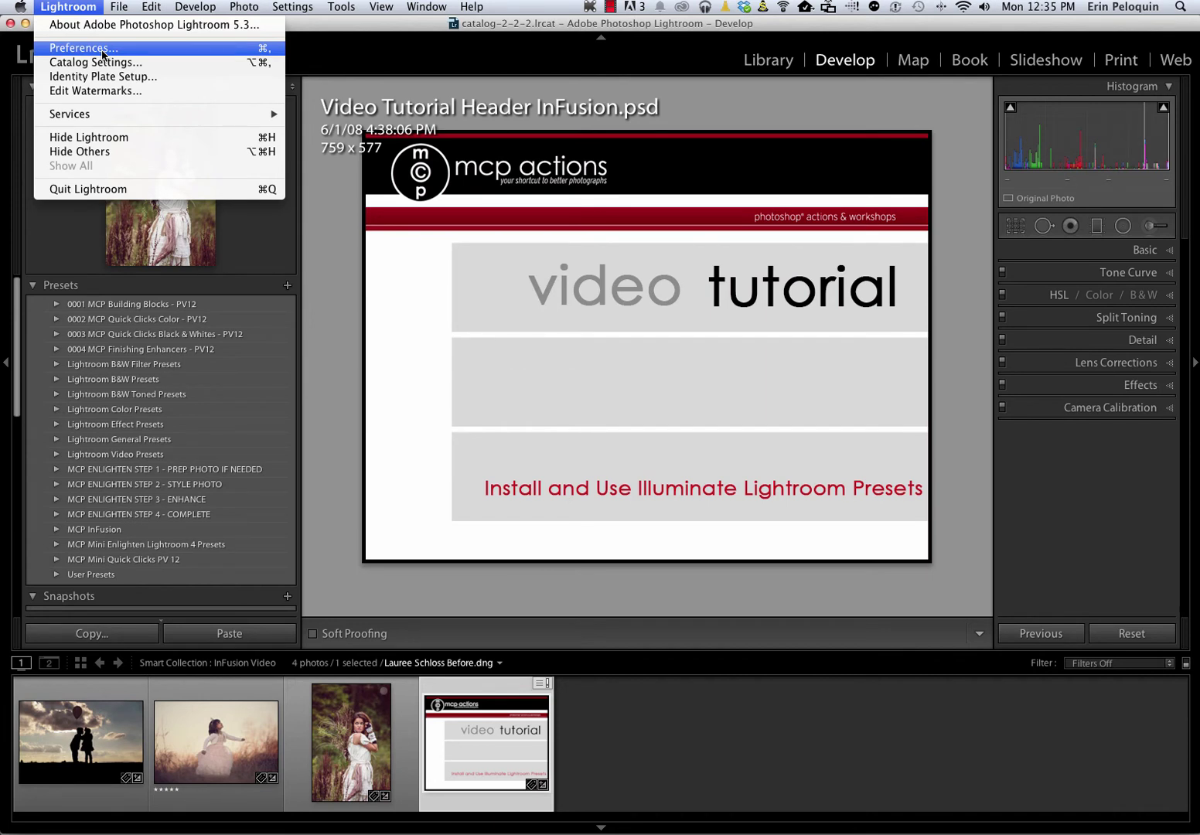
mouse_move(152, 14)
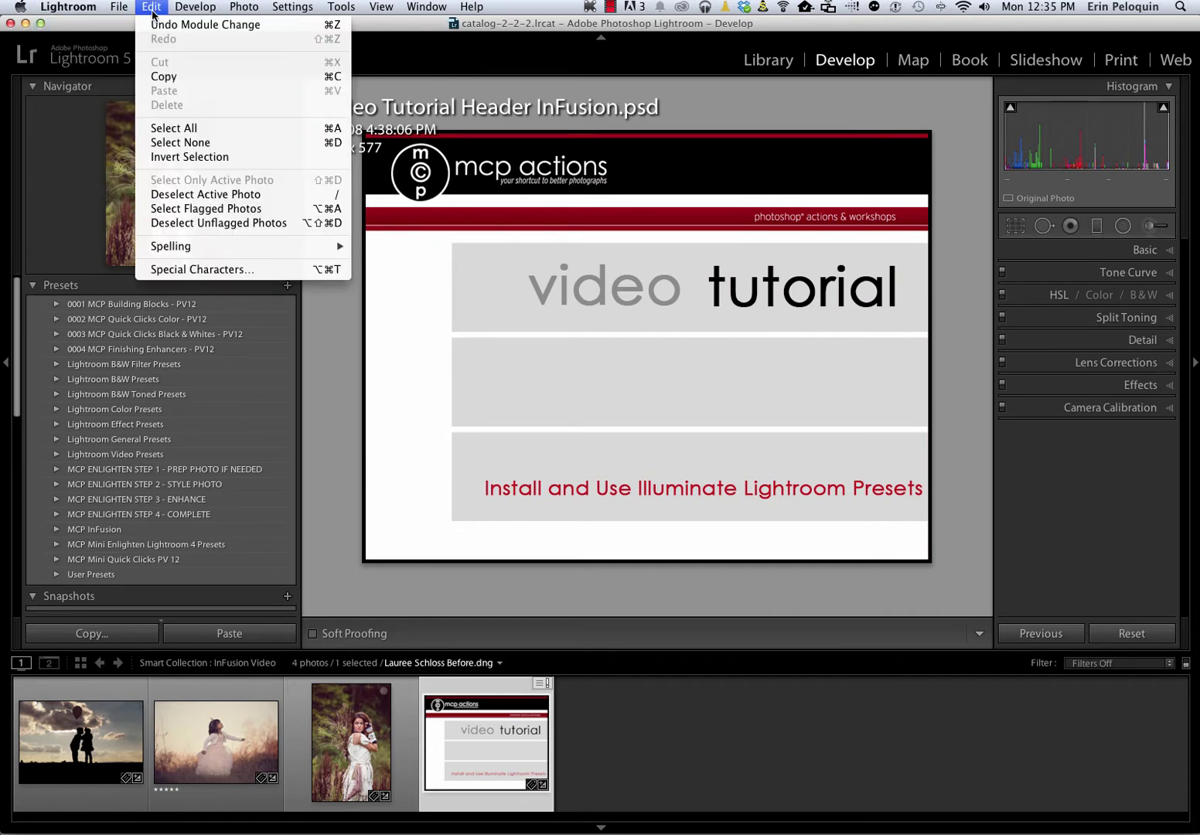
mouse_move(87, 11)
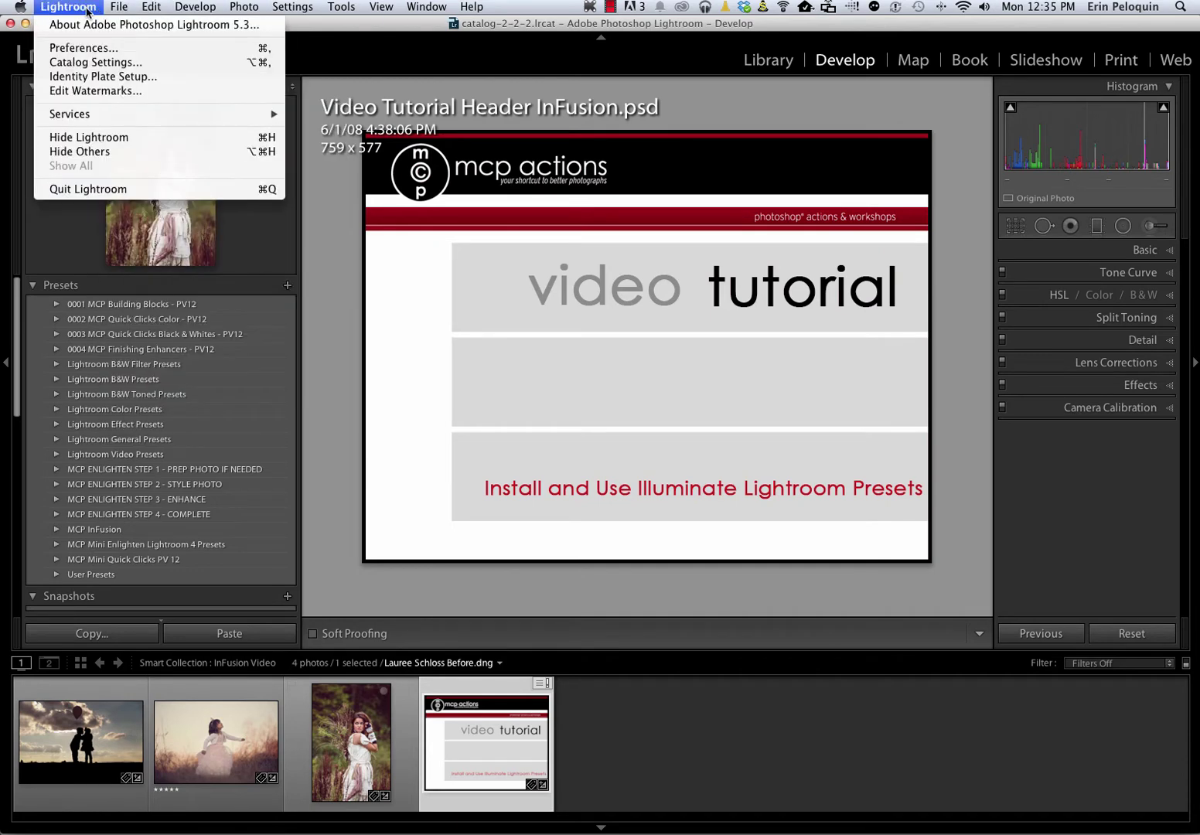
click(84, 49)
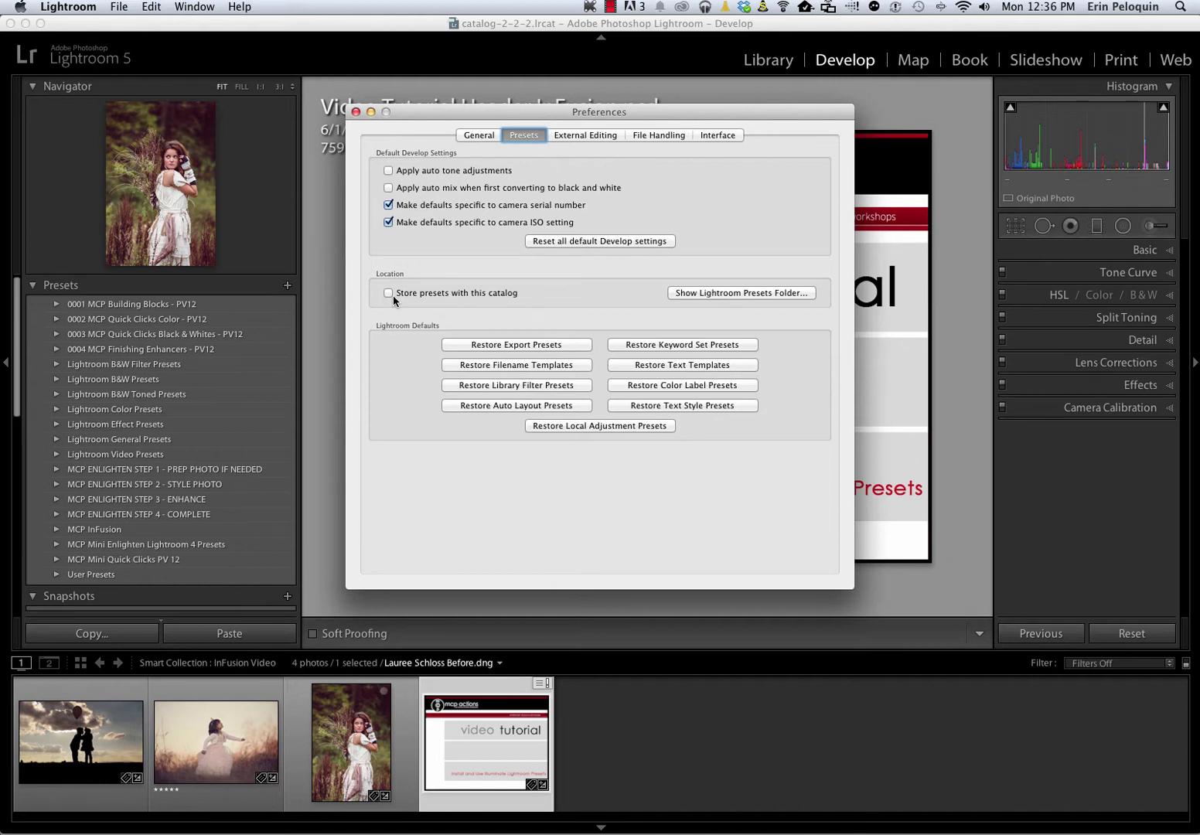
- Reveal Lightroom's presets folder in Finder and open its Develop Presets folder
click(741, 293)
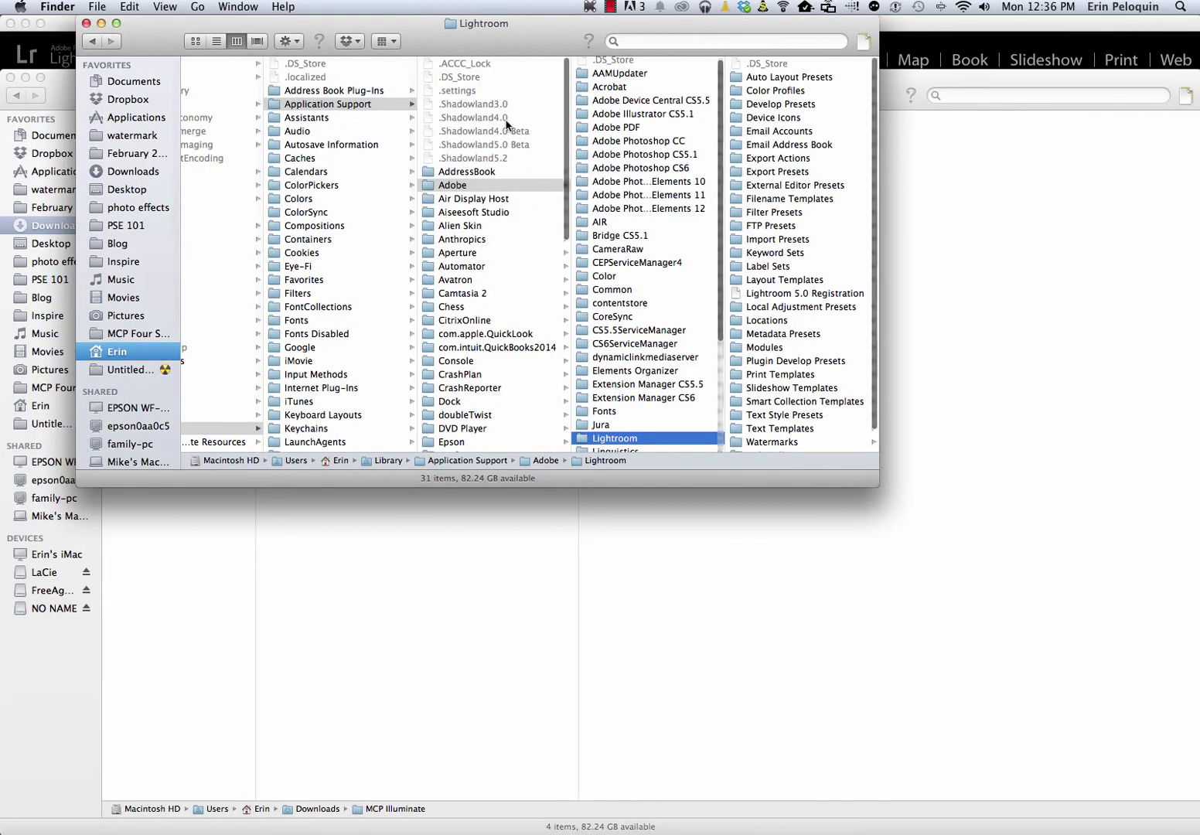
drag(541, 25, 406, 89)
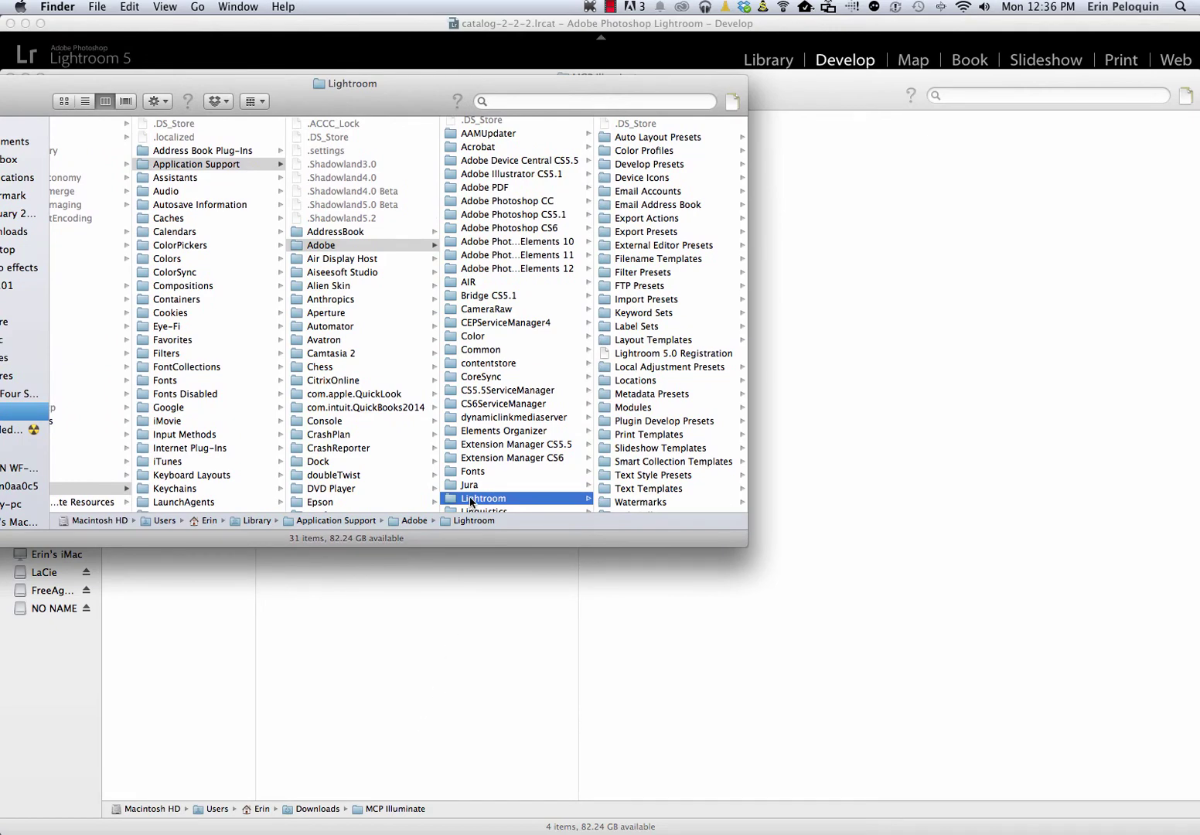
click(633, 164)
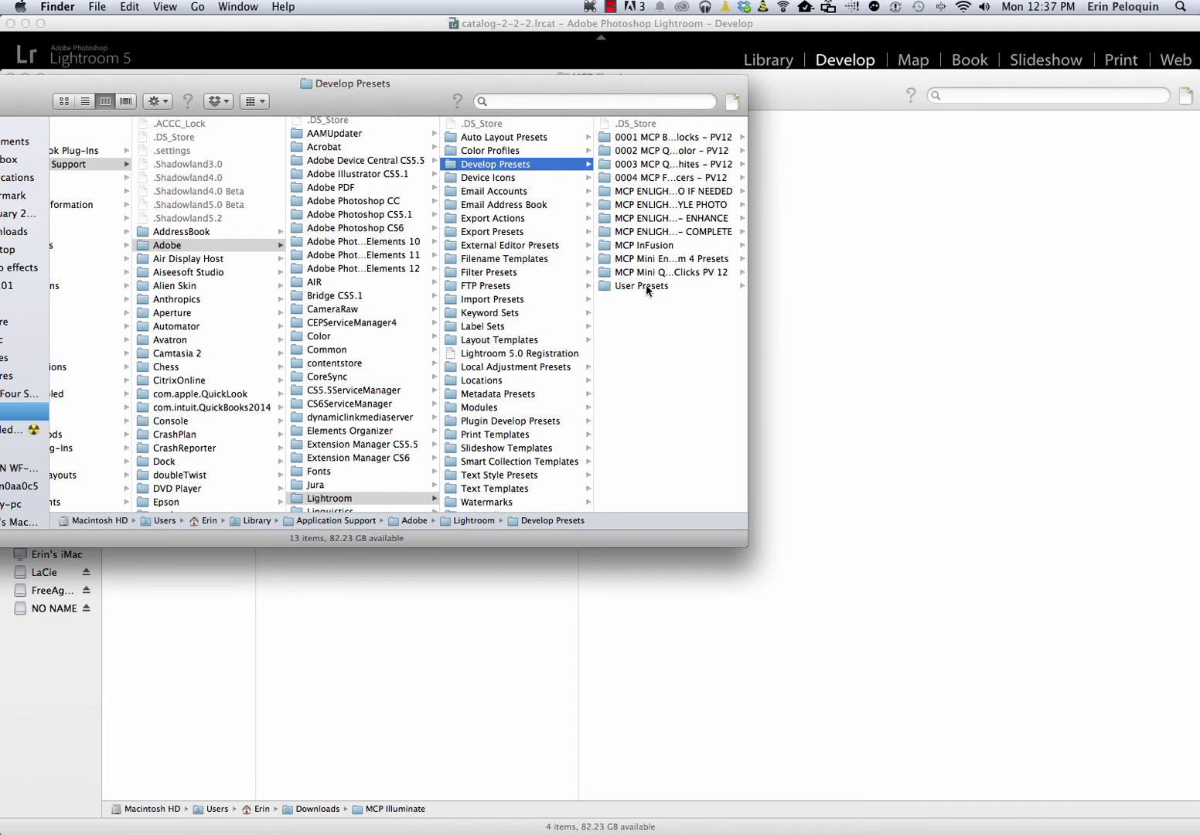
- Copy the MCP Illuminate Anywhere, Horizontal and Vertical folders into Develop Presets
click(845, 328)
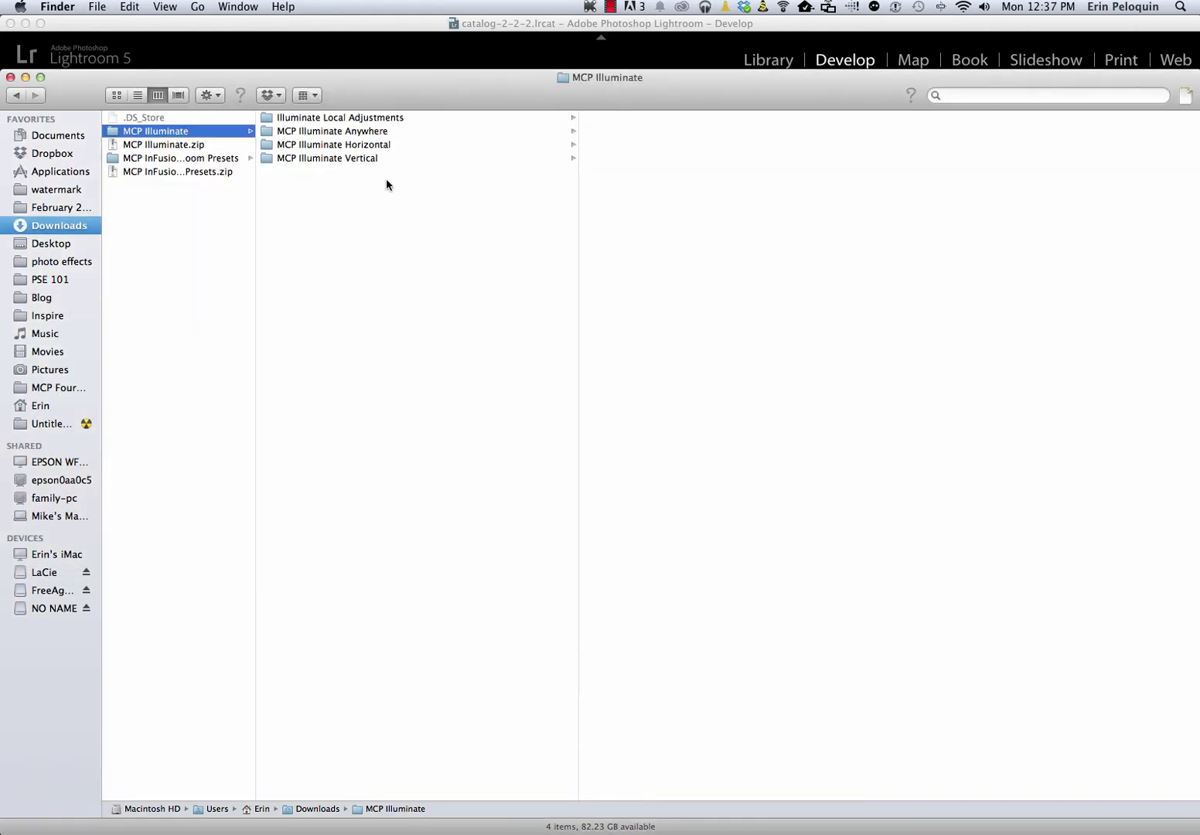
click(327, 132)
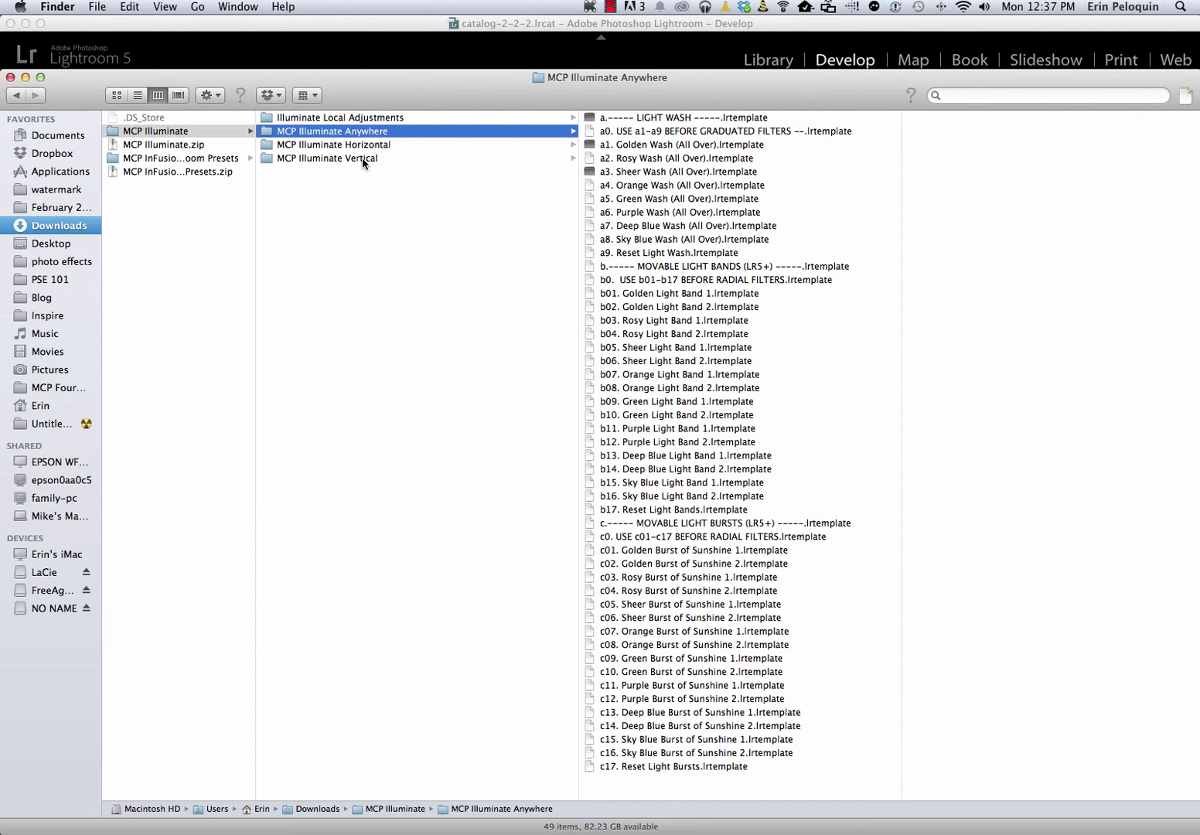
shift+click(311, 149)
shift+click(311, 159)
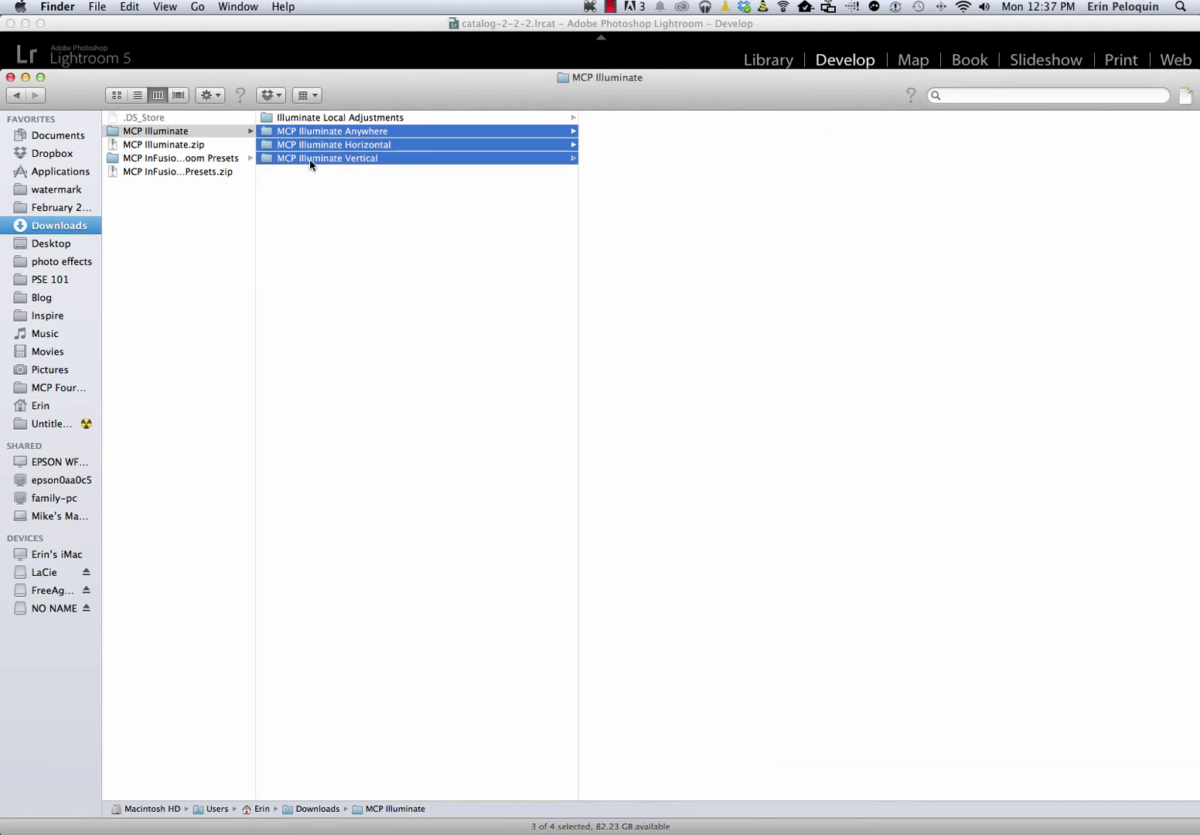
right_click(329, 154)
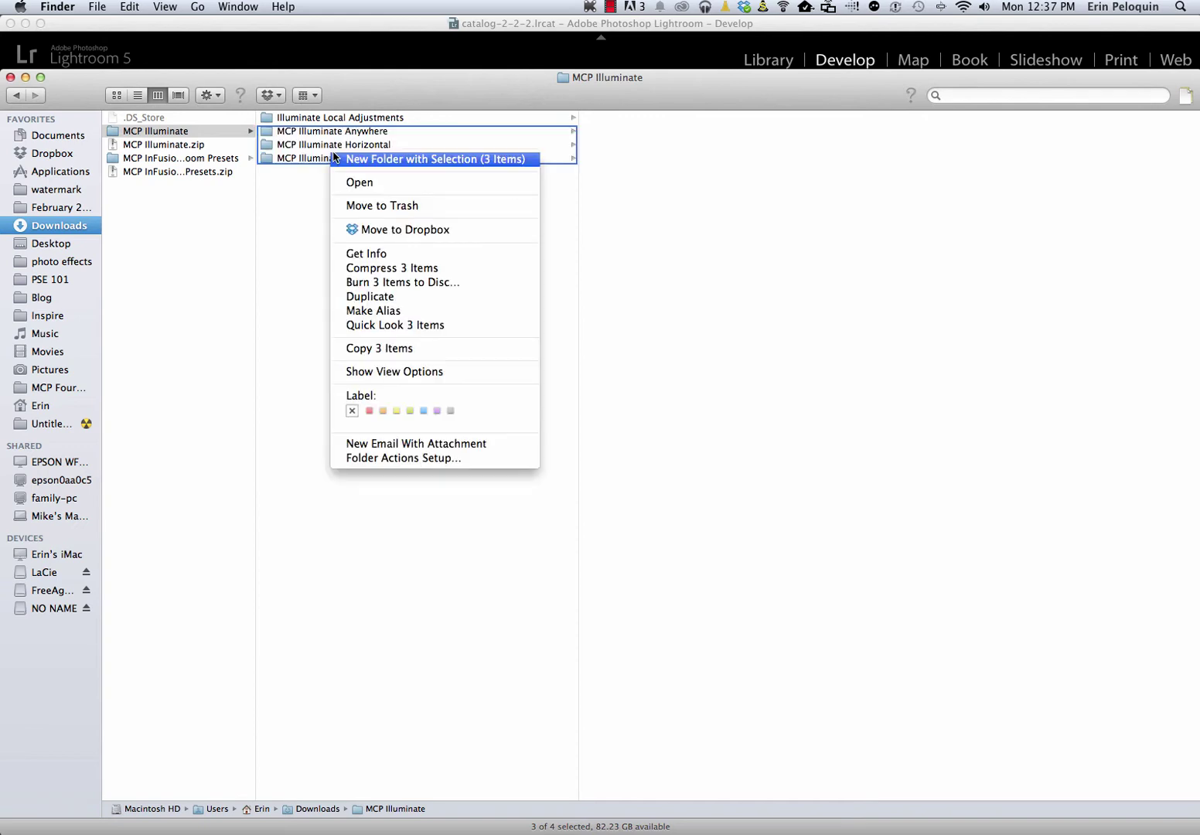
click(398, 349)
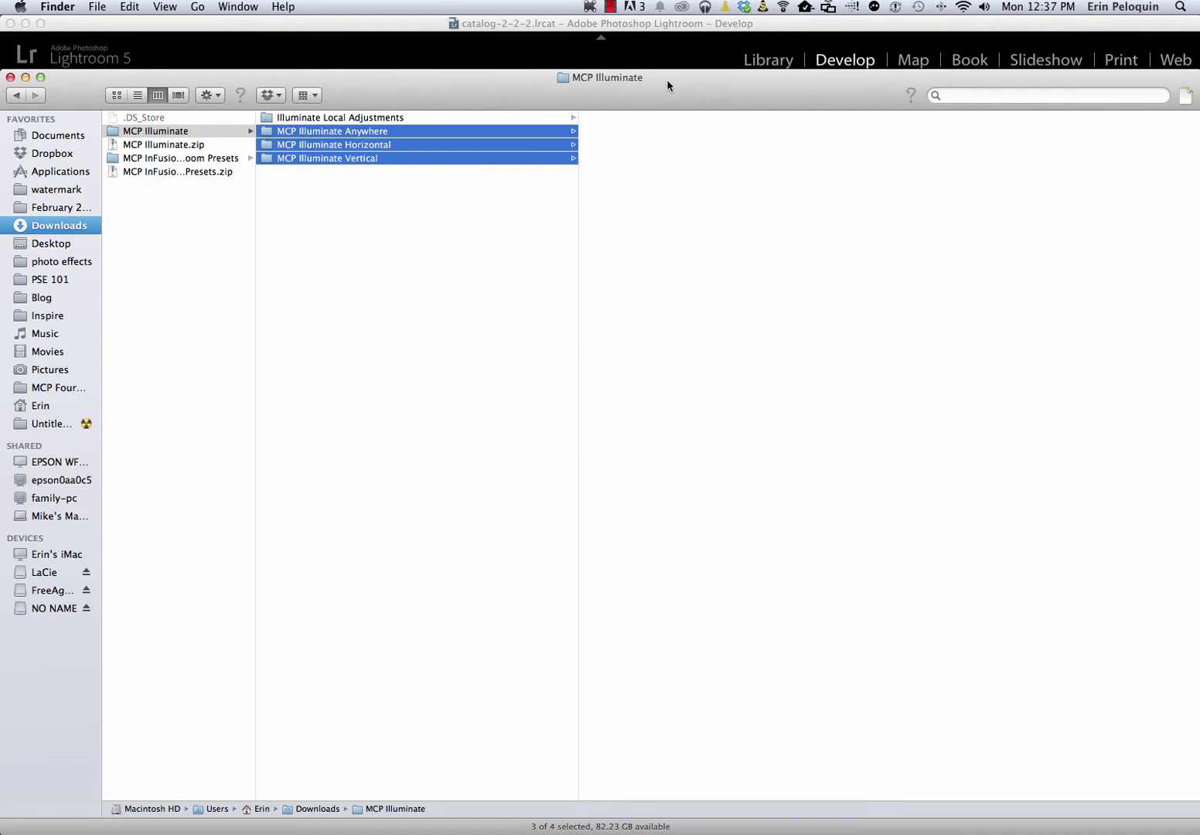
drag(666, 79, 588, 334)
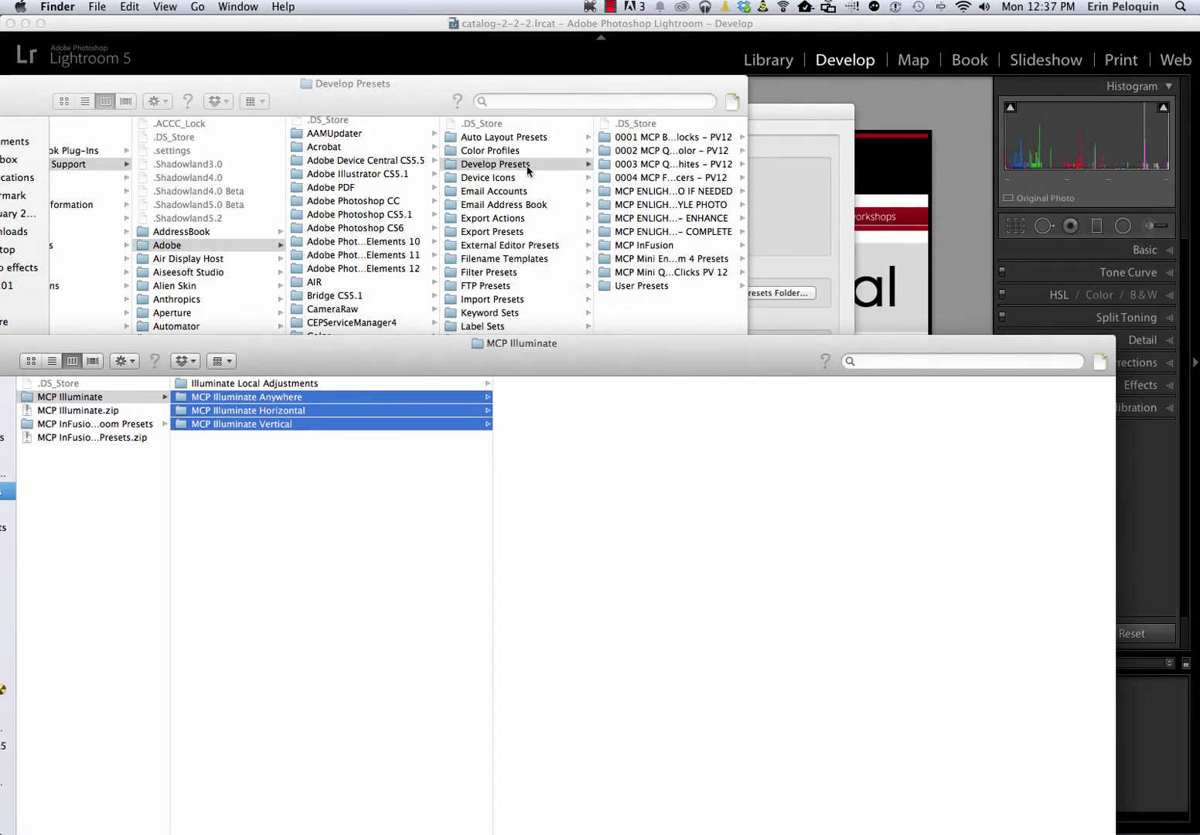
click(648, 331)
right_click(650, 329)
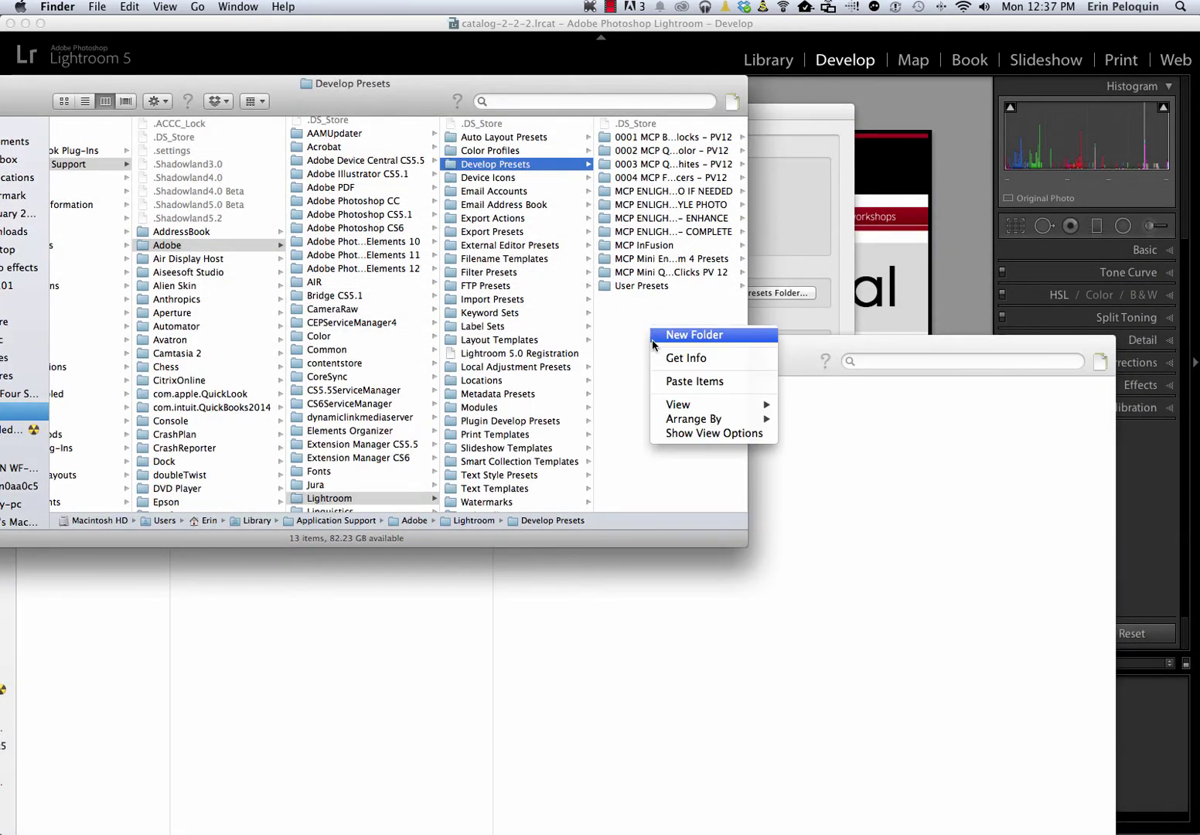
click(674, 382)
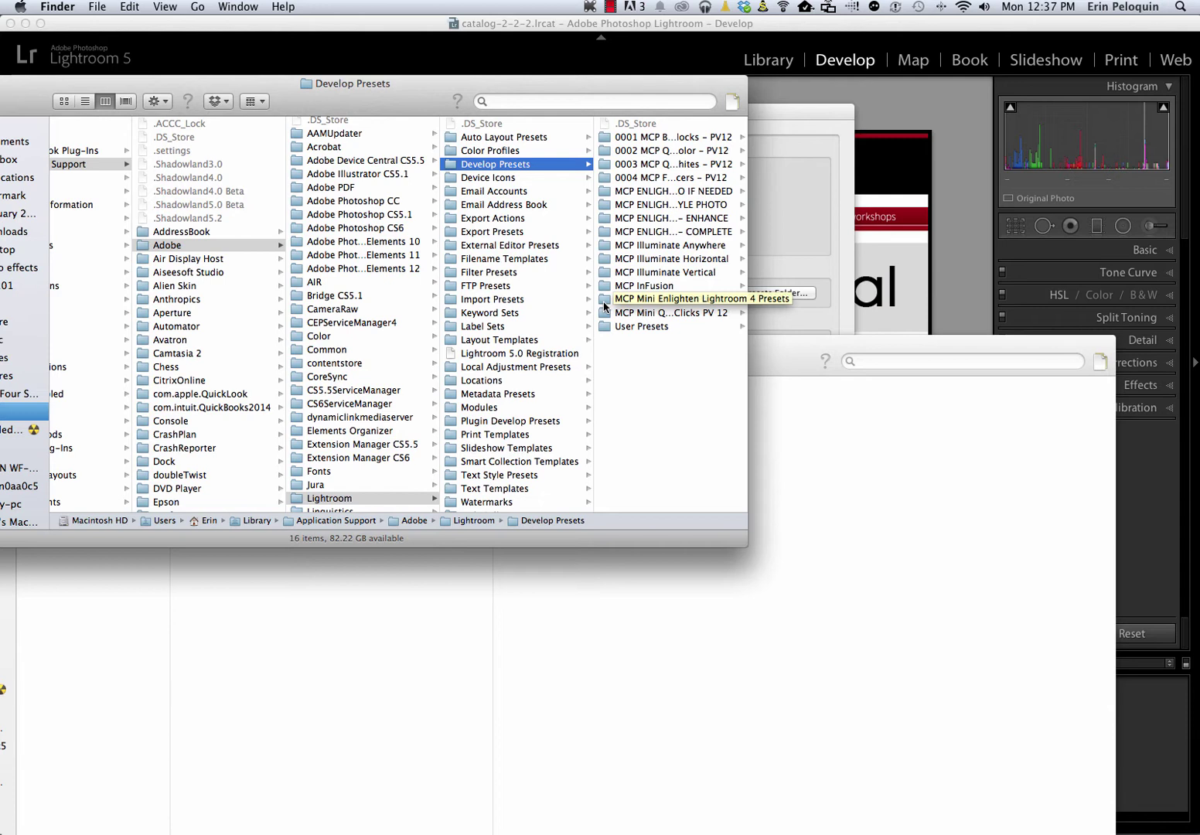
- Open Local Adjustment Presets, then copy all 16 MCP Light templates from Illuminate Local Adjustments
click(466, 367)
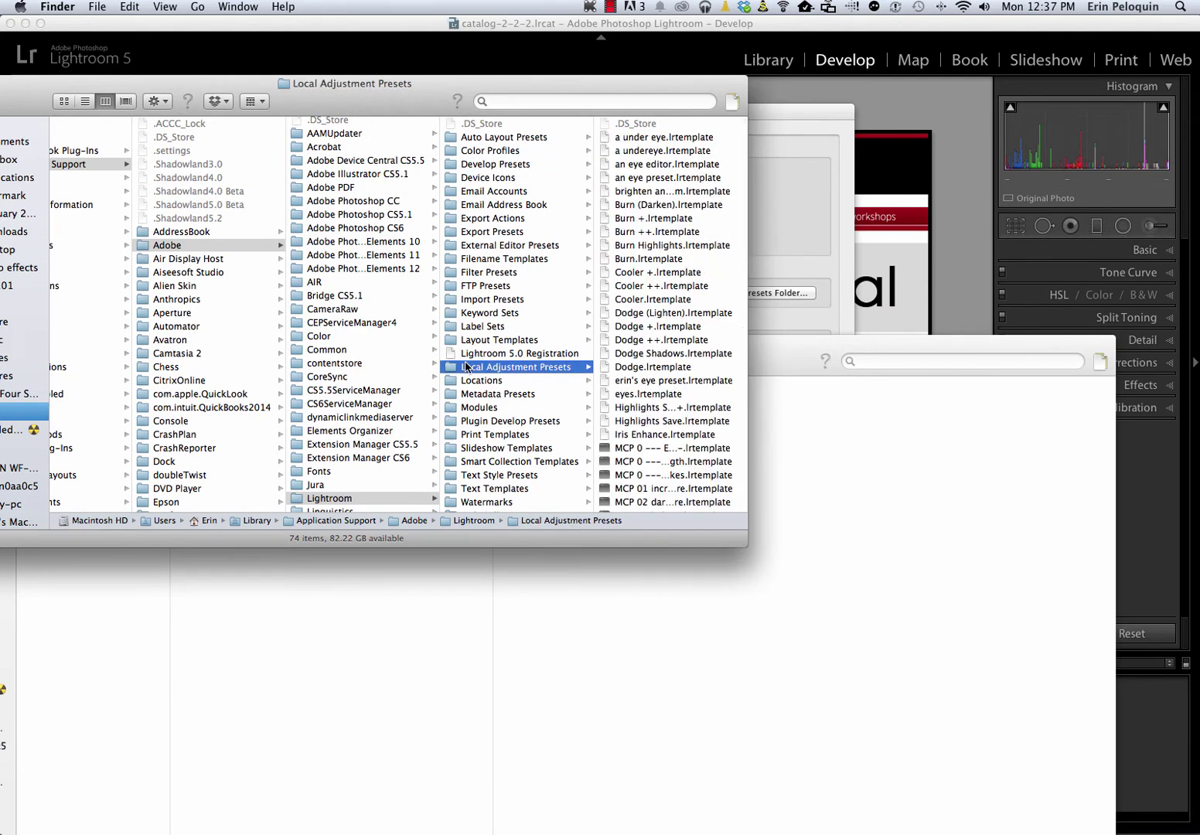
scroll(613, 421, down, 12)
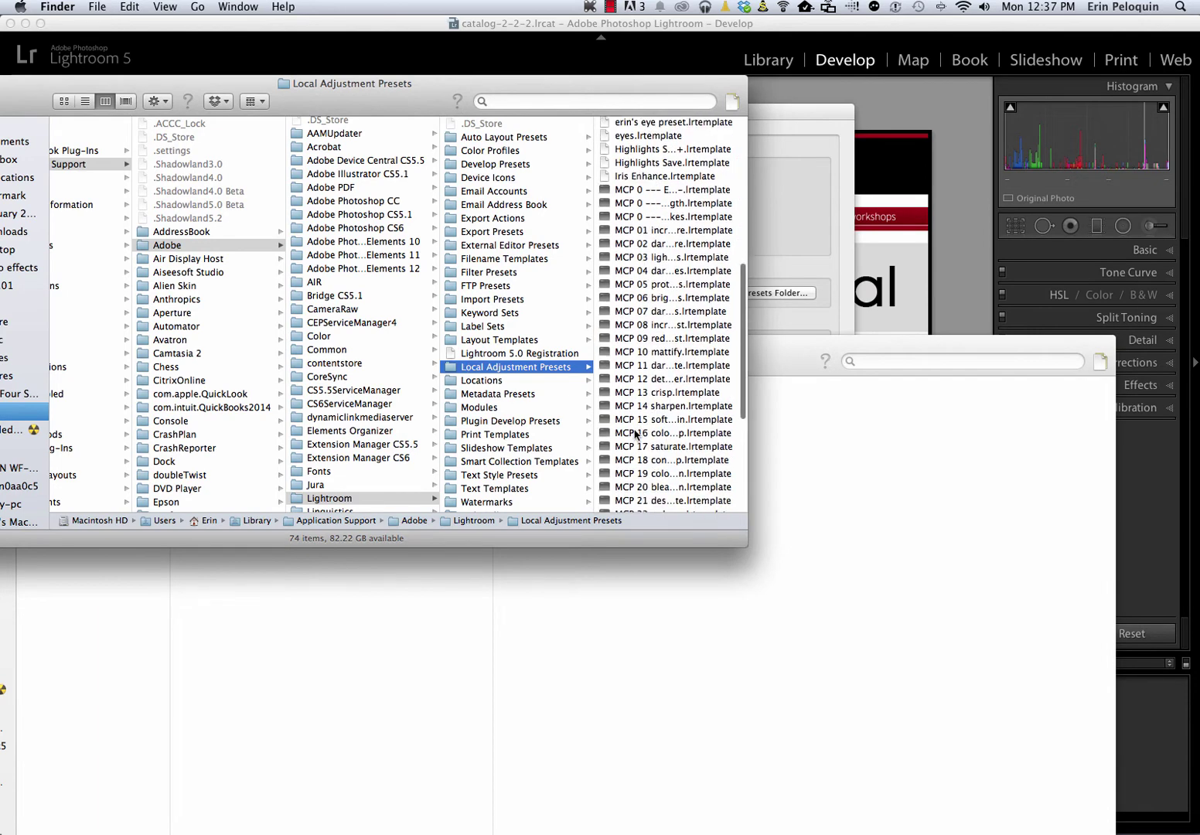
scroll(634, 436, down, 5)
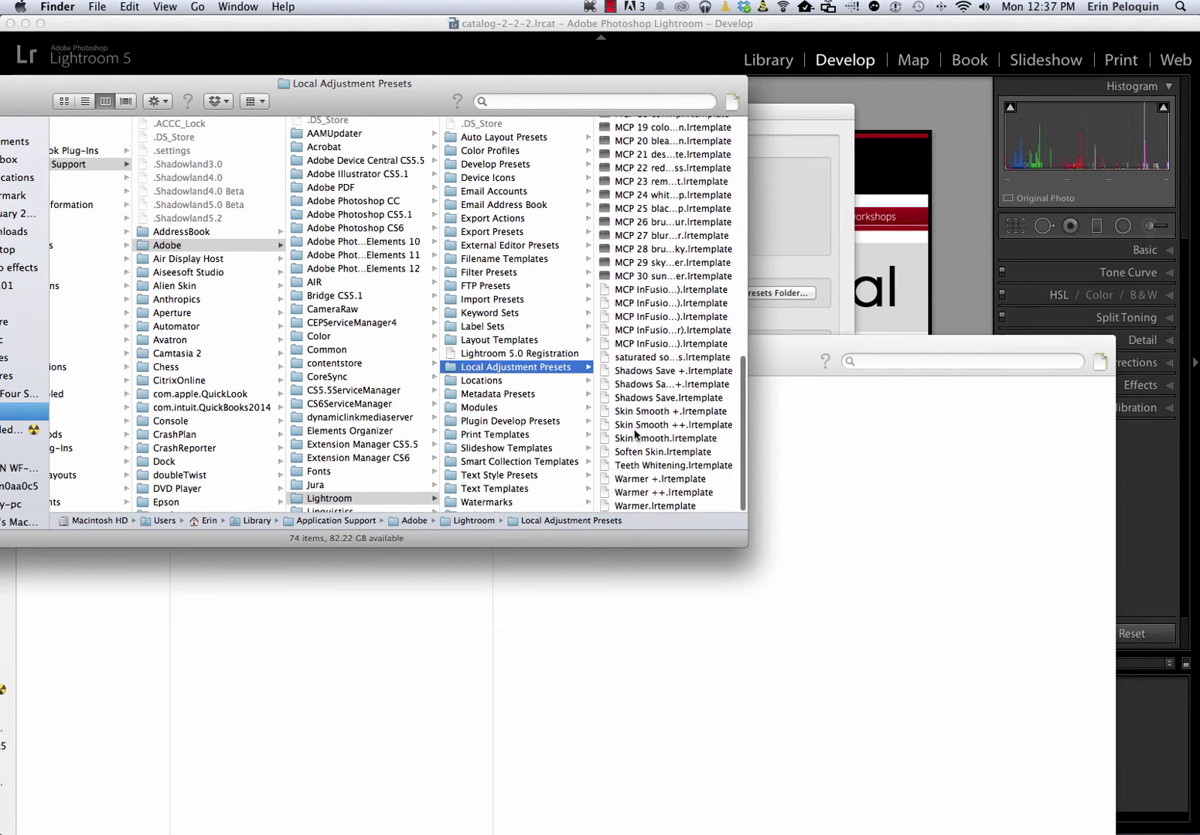
scroll(634, 436, down, 1)
click(790, 372)
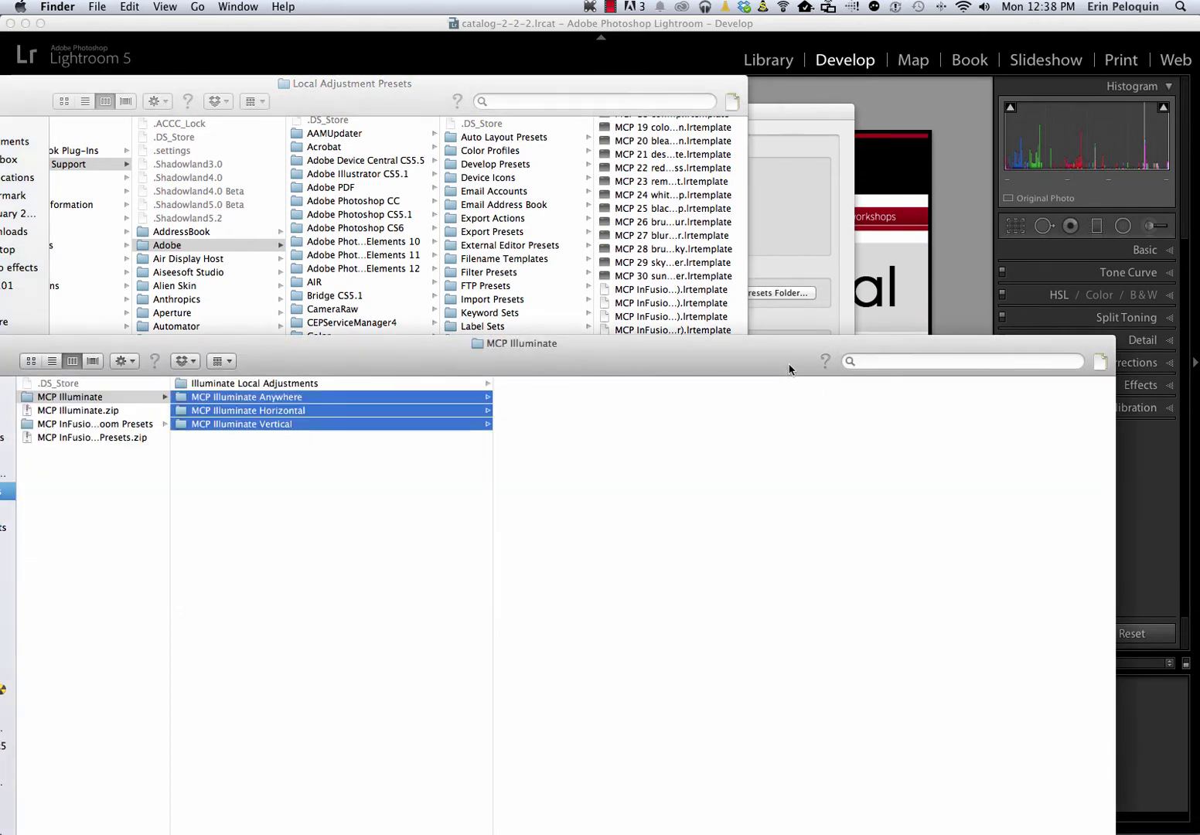
click(255, 384)
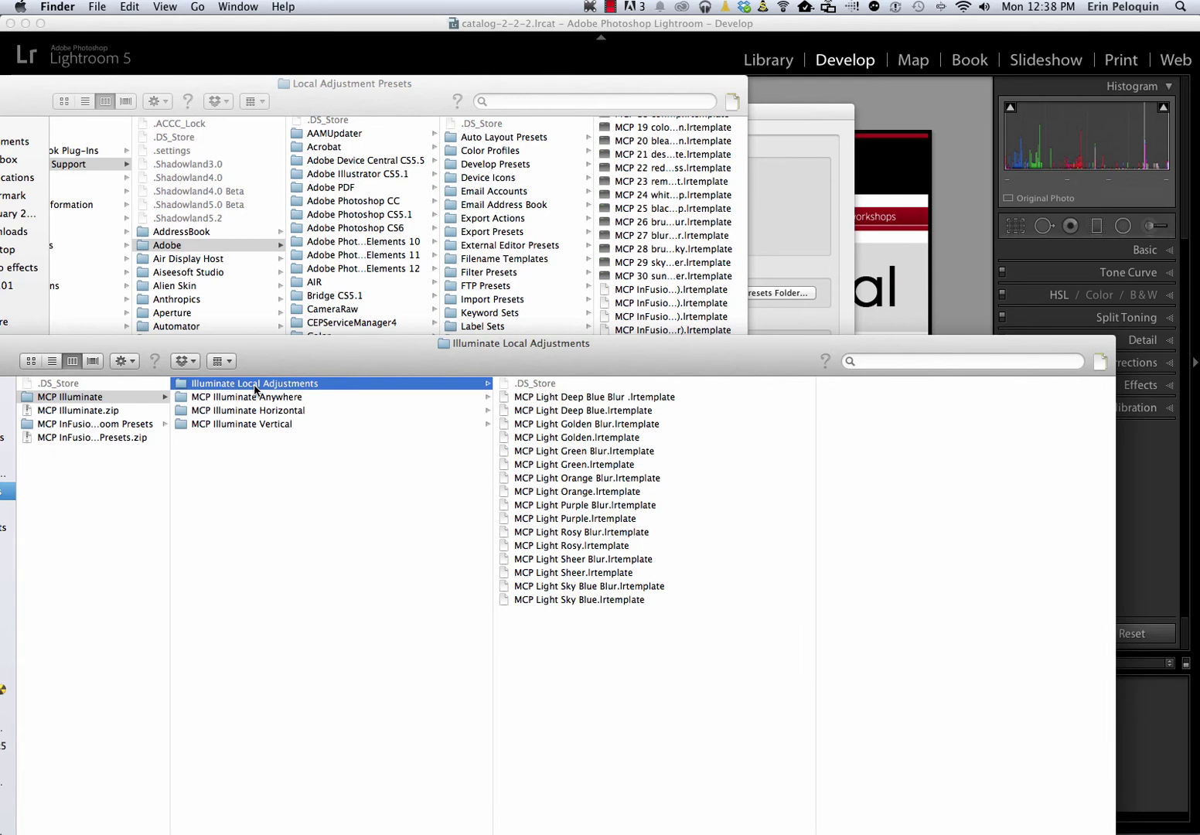
click(535, 400)
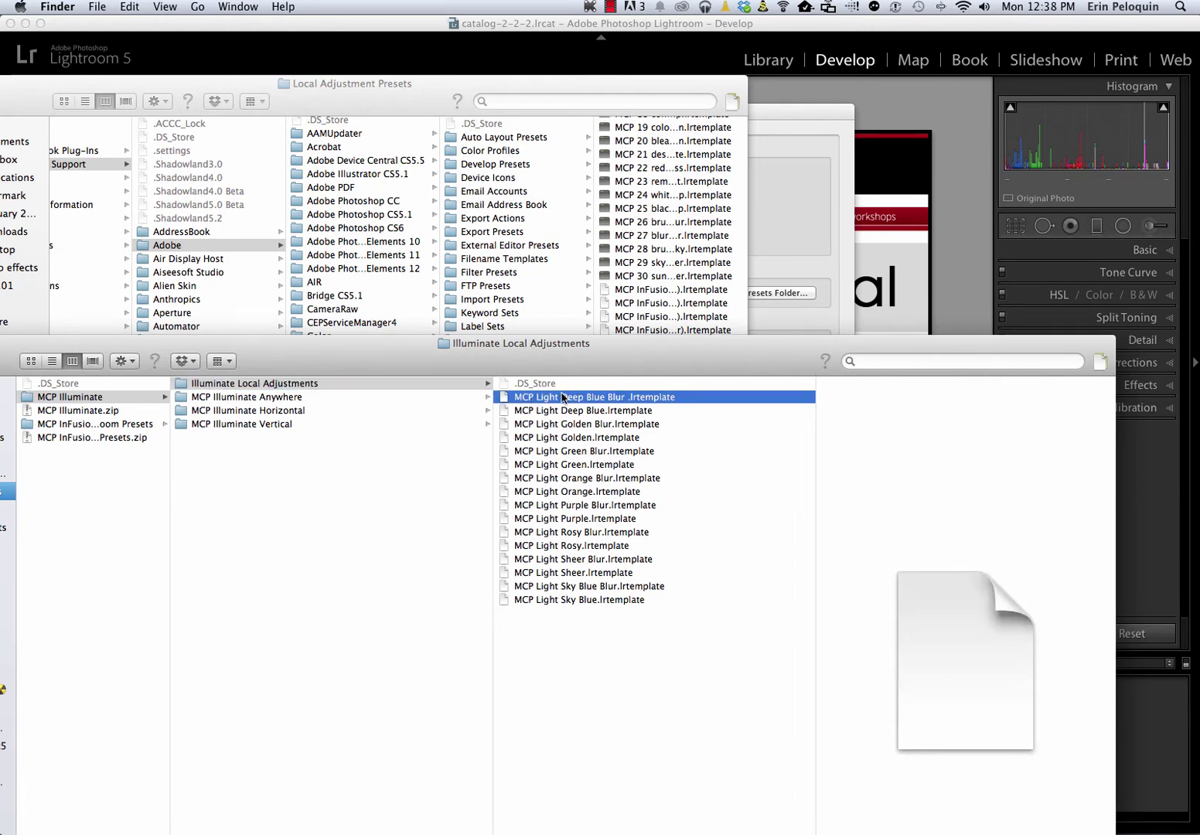
shift+click(585, 601)
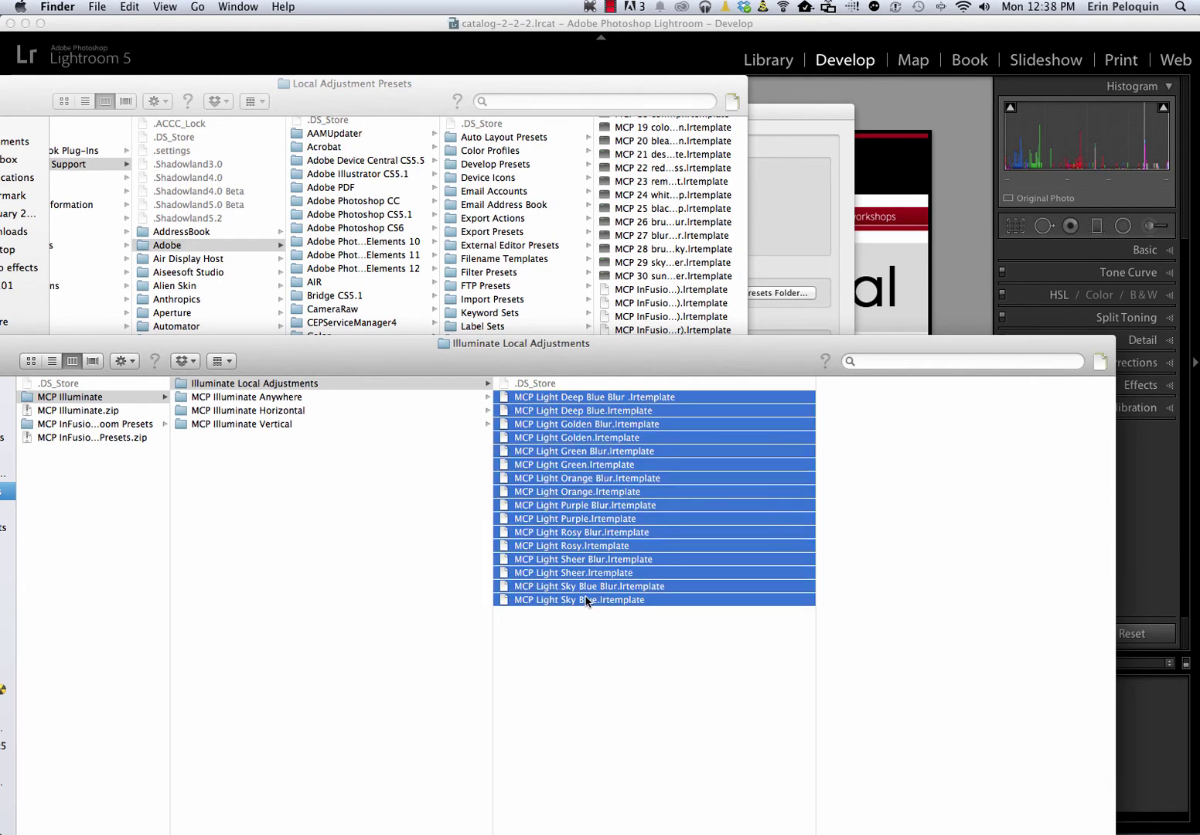
right_click(628, 515)
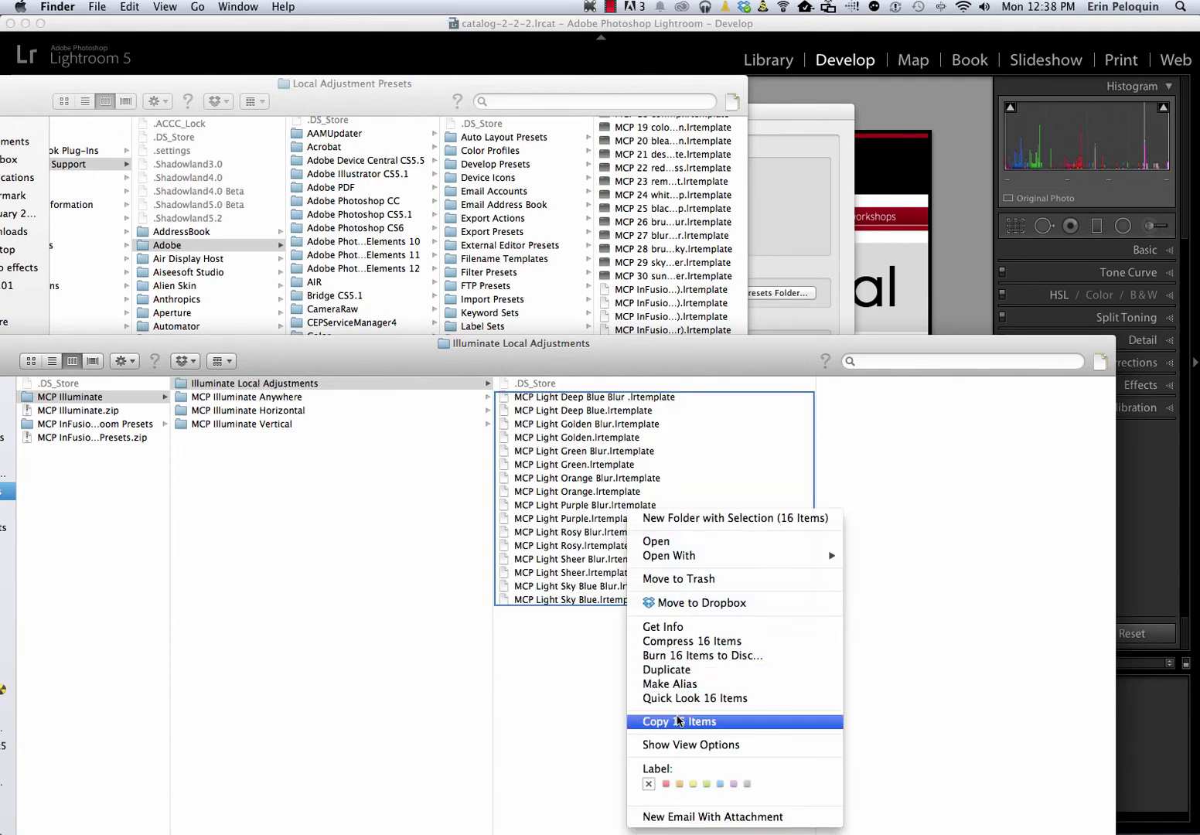
click(679, 721)
- Paste the 16 templates into Local Adjustment Presets, bringing it to 90 items
click(610, 112)
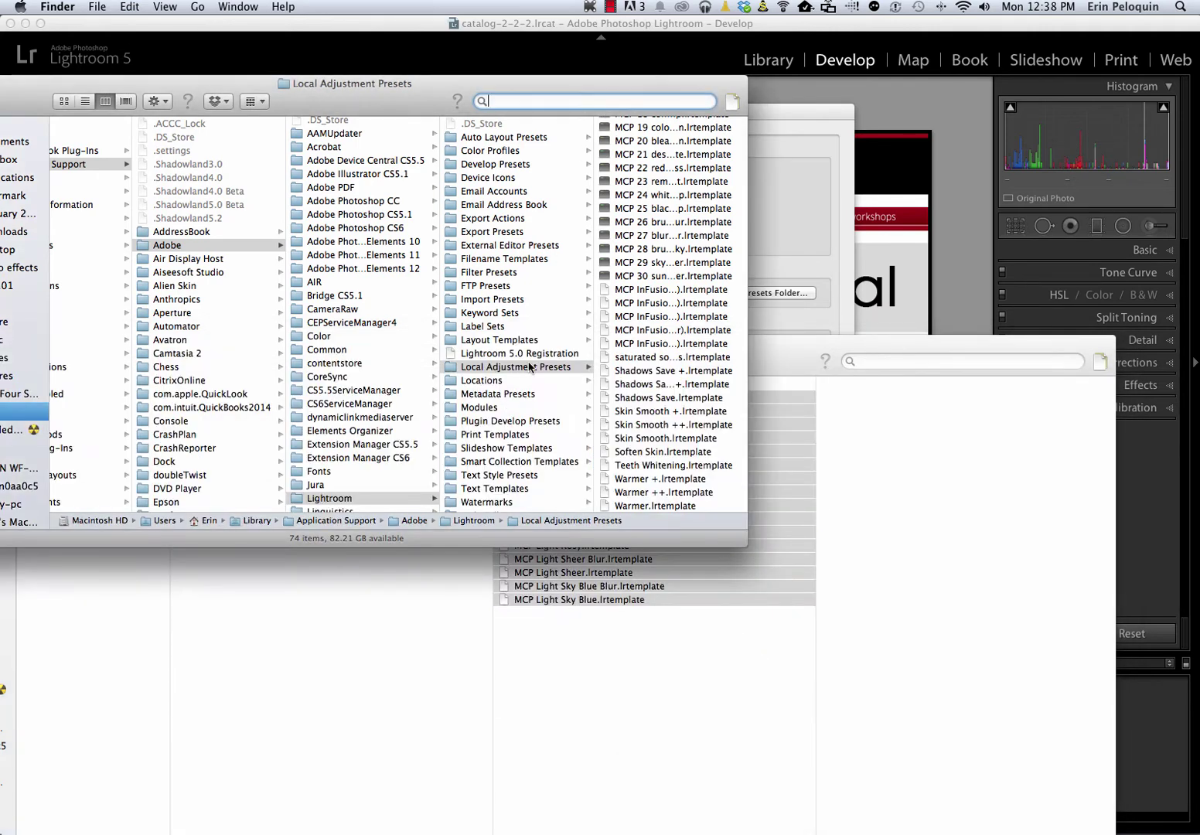
right_click(530, 368)
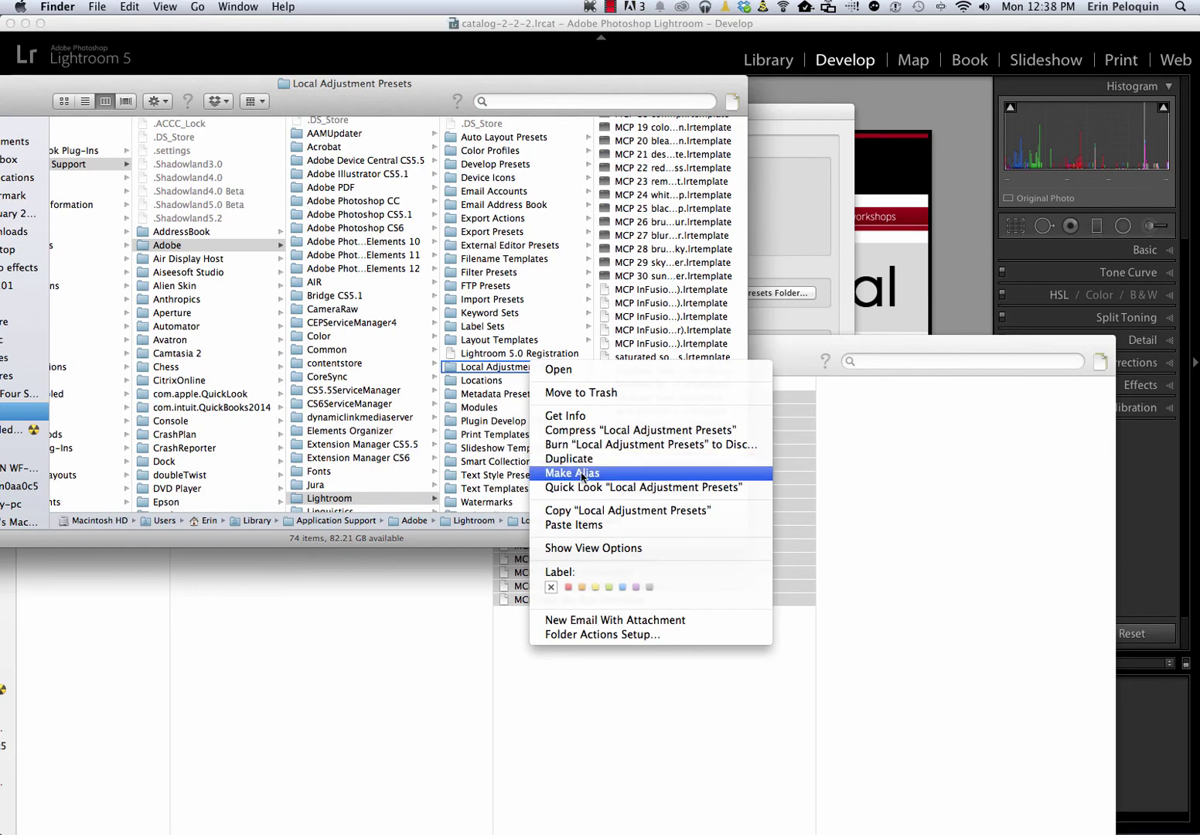
click(584, 525)
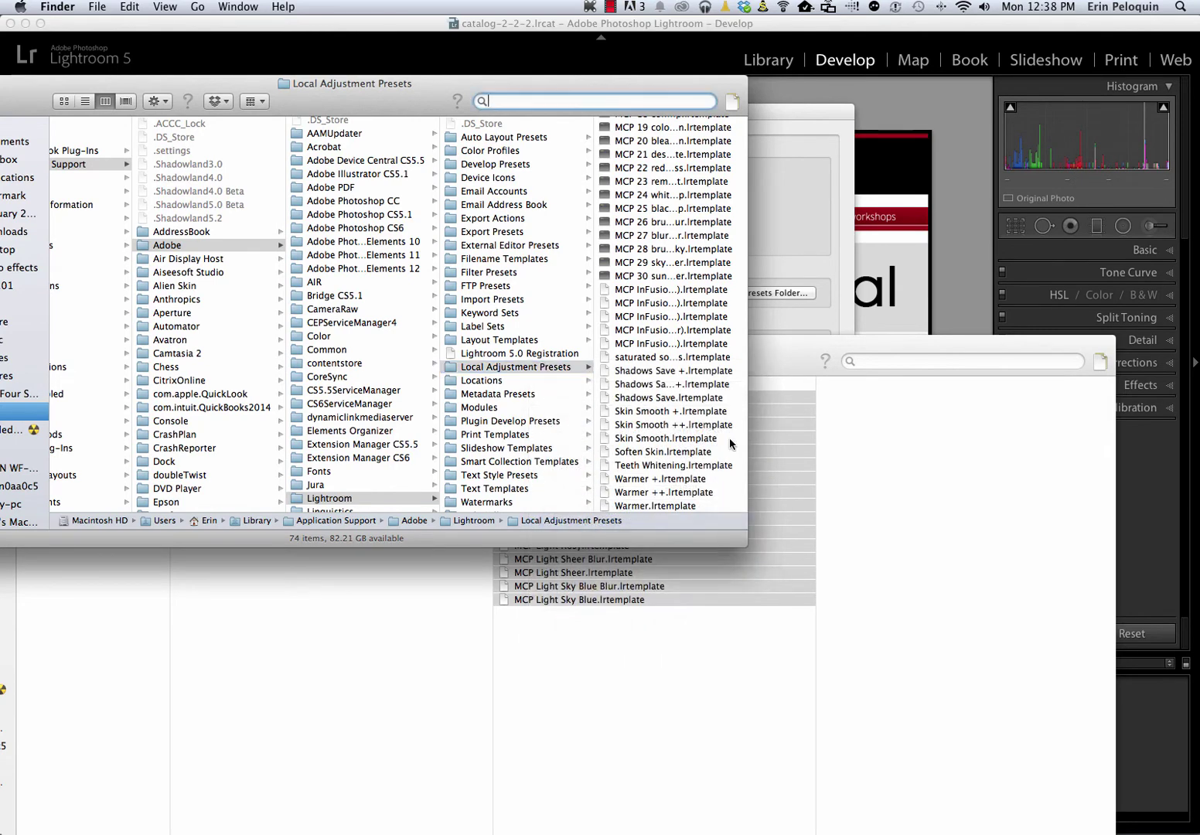
scroll(678, 458, down, 5)
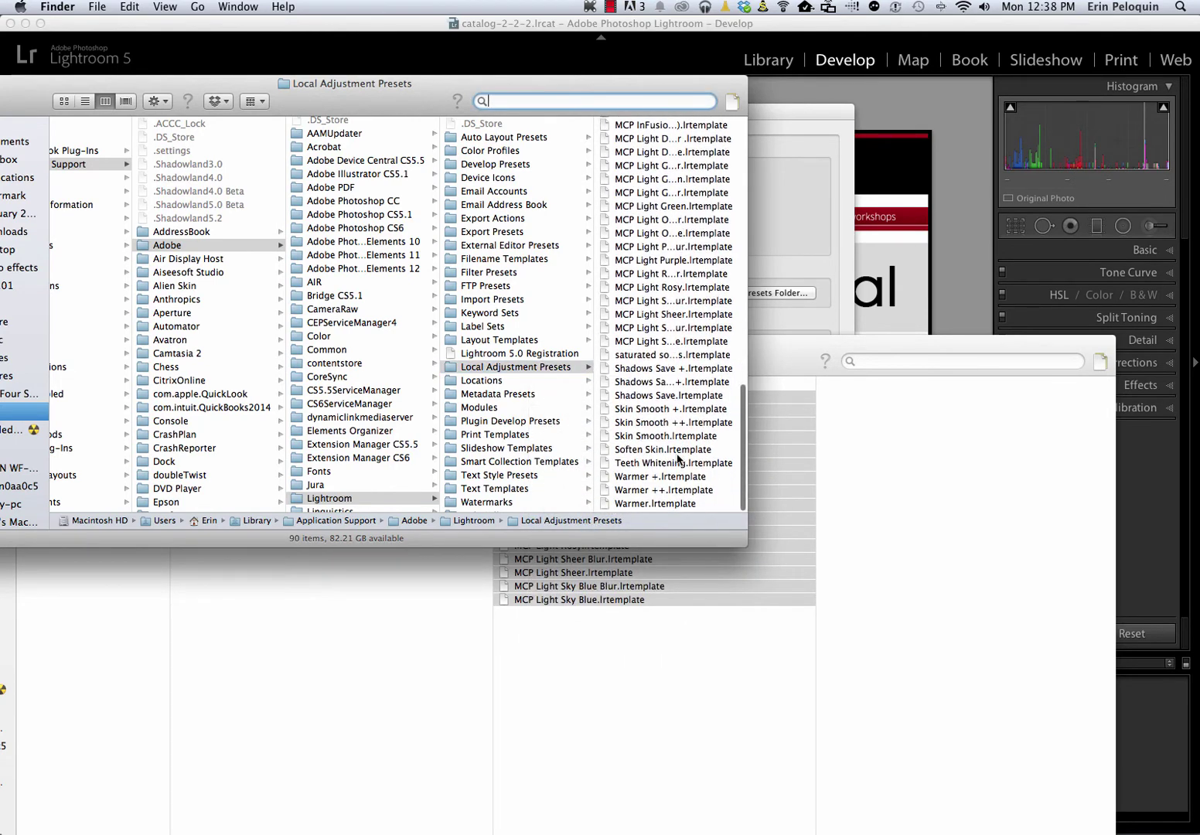
click(768, 161)
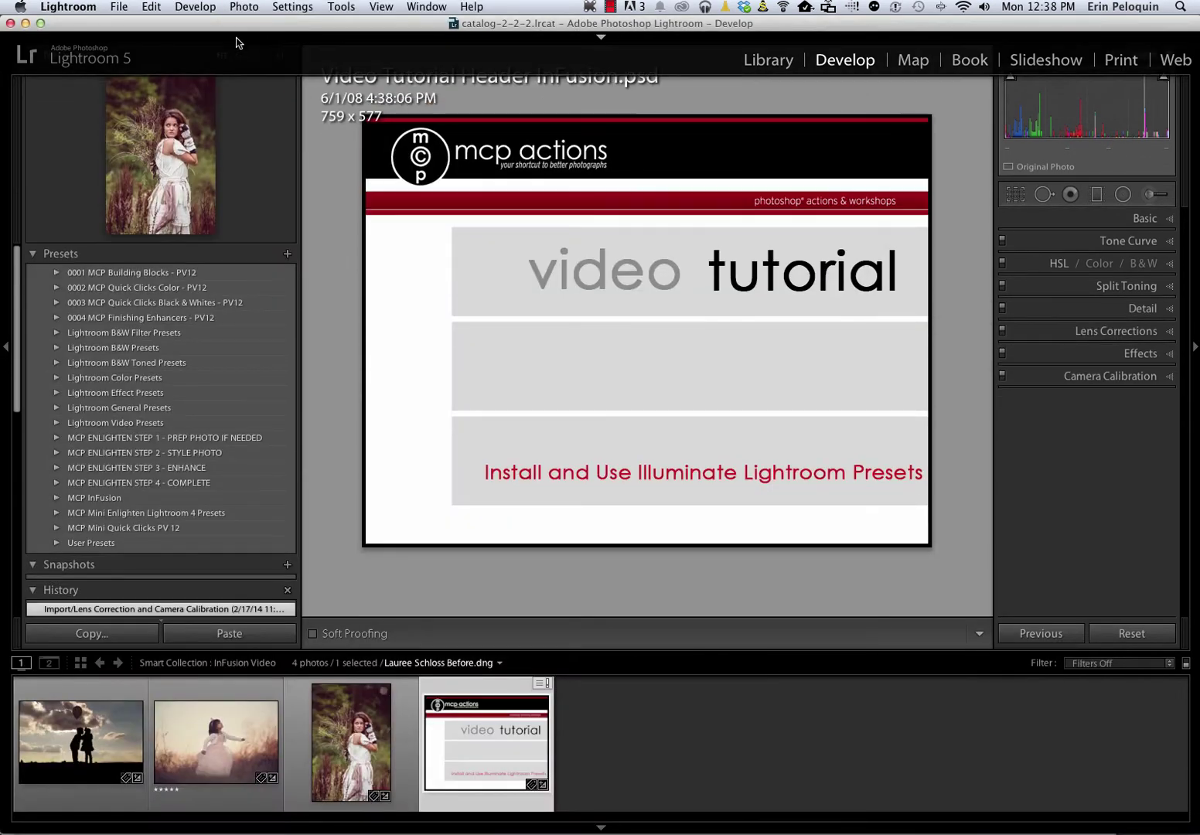
- Quit Lightroom, skip the catalog backup, and relaunch to check the new Illuminate preset folders
click(54, 9)
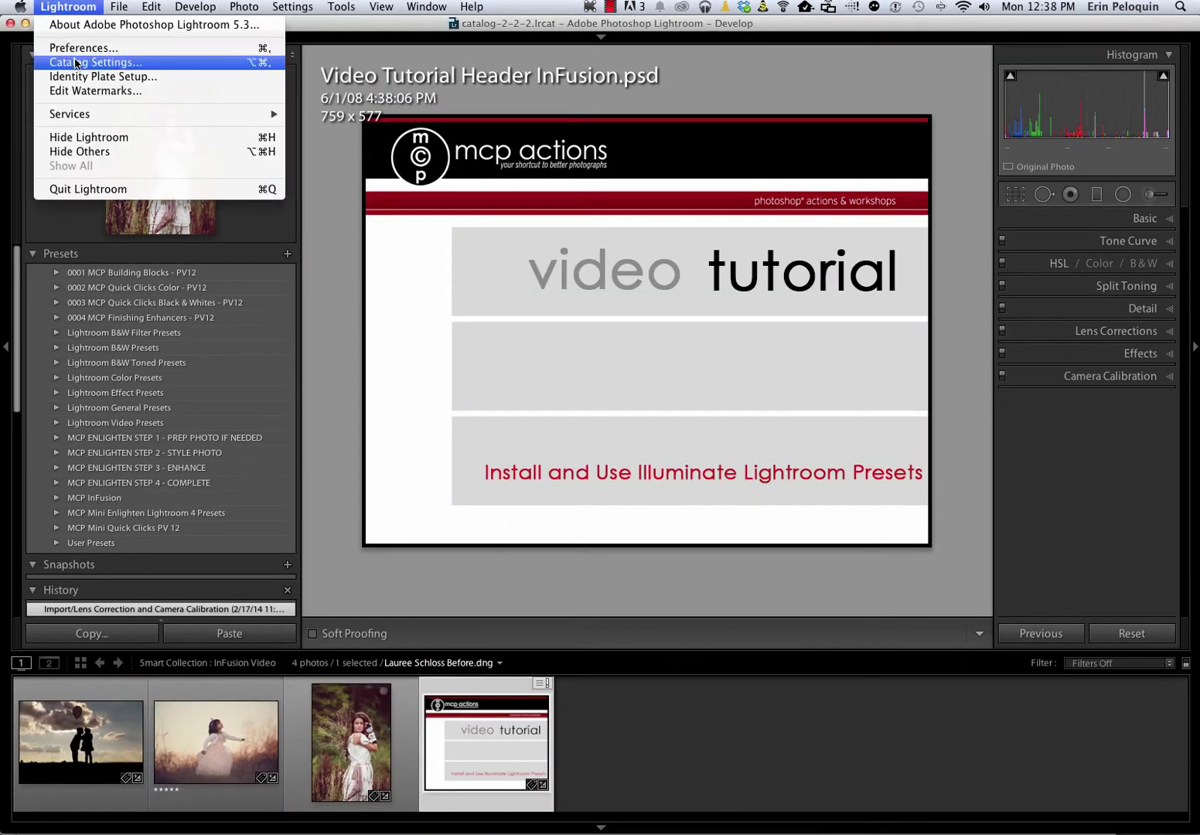
click(94, 197)
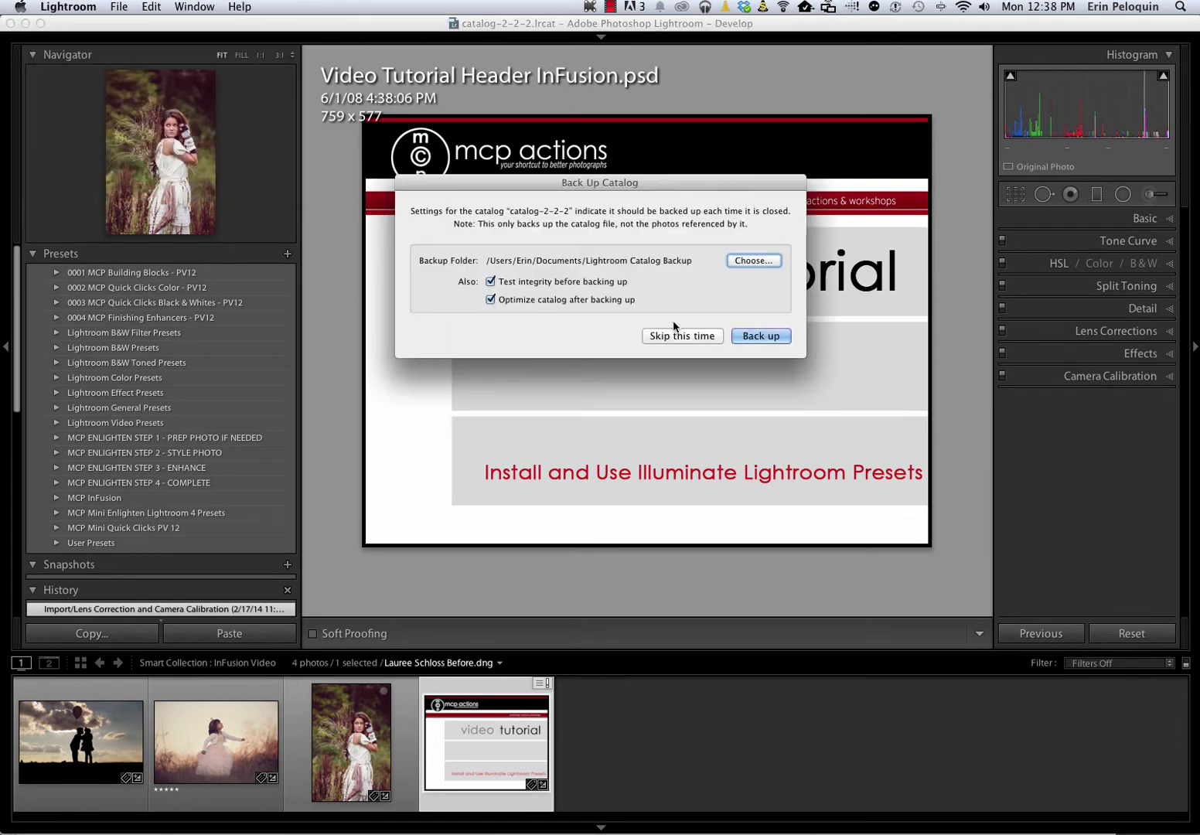
click(676, 337)
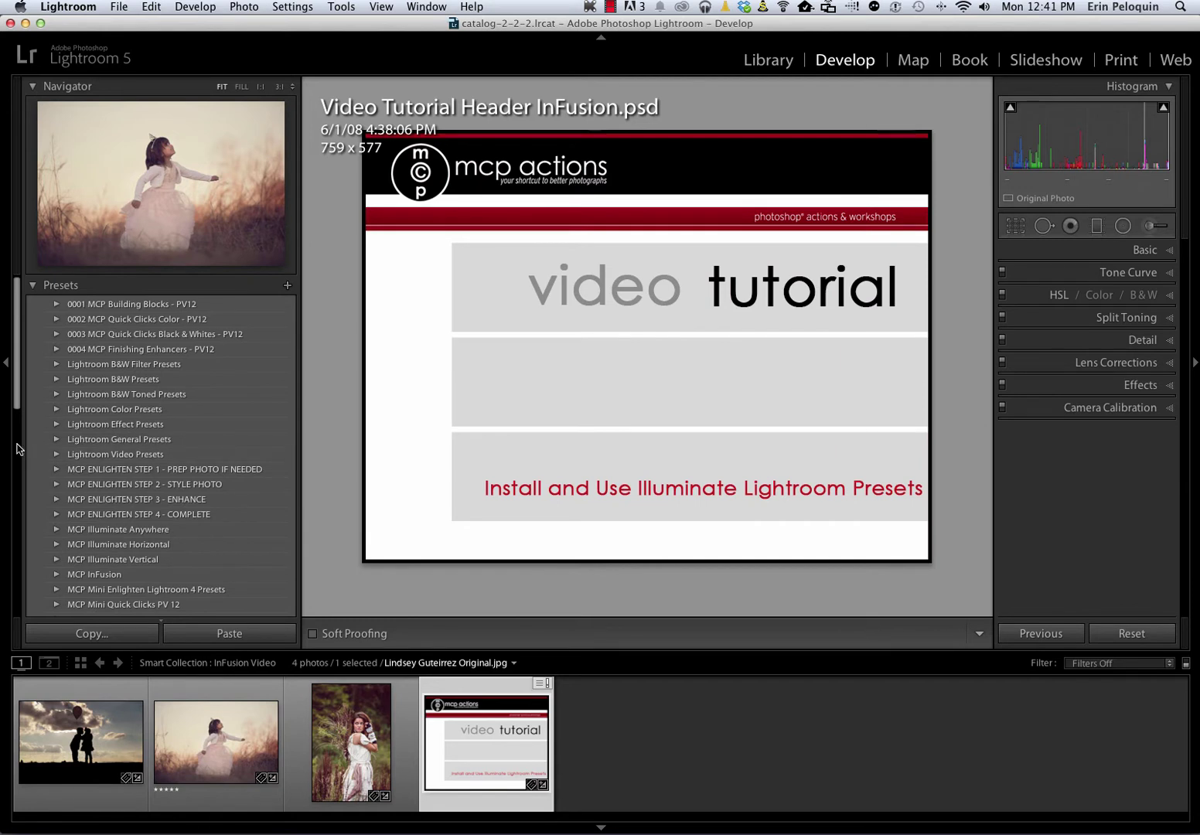
scroll(48, 454, down, 2)
scroll(48, 454, up, 2)
scroll(161, 573, down, 4)
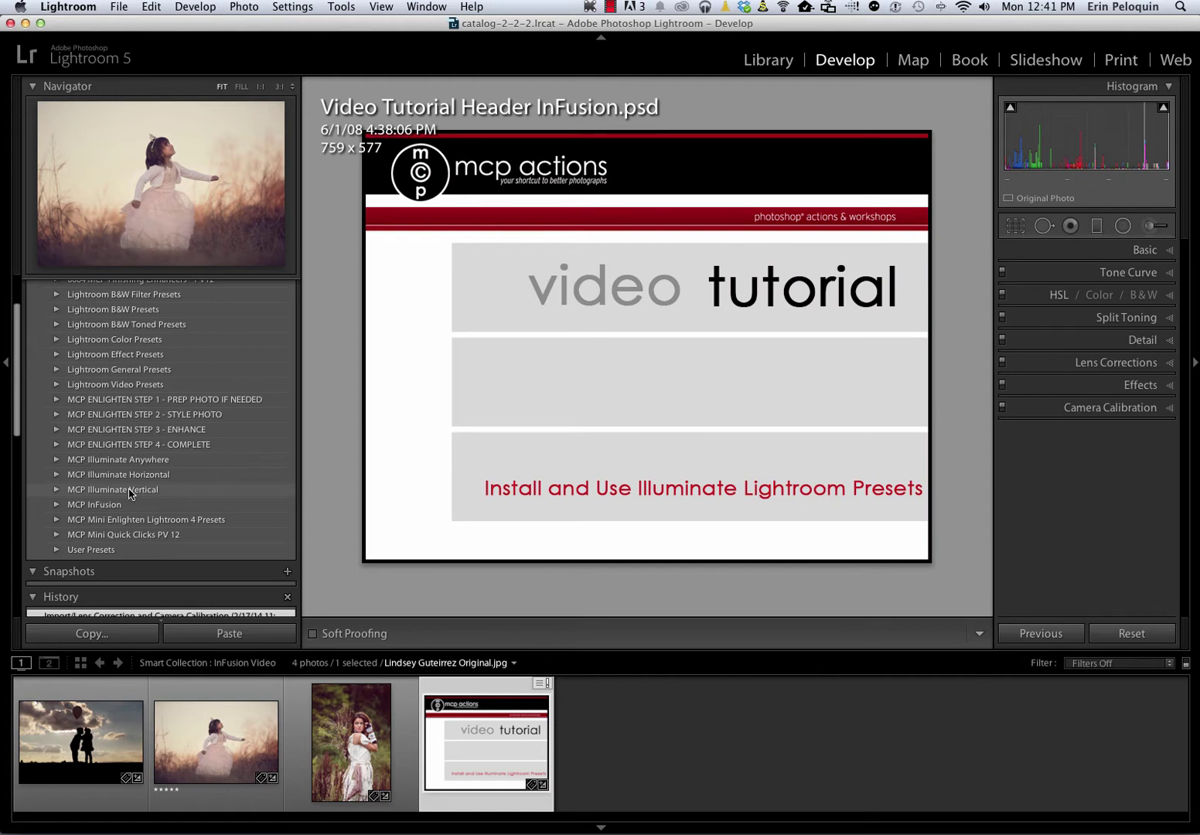
- Open the portrait of the woman with dried grasses and browse the Graduated Filter's MCP Light effects
click(172, 758)
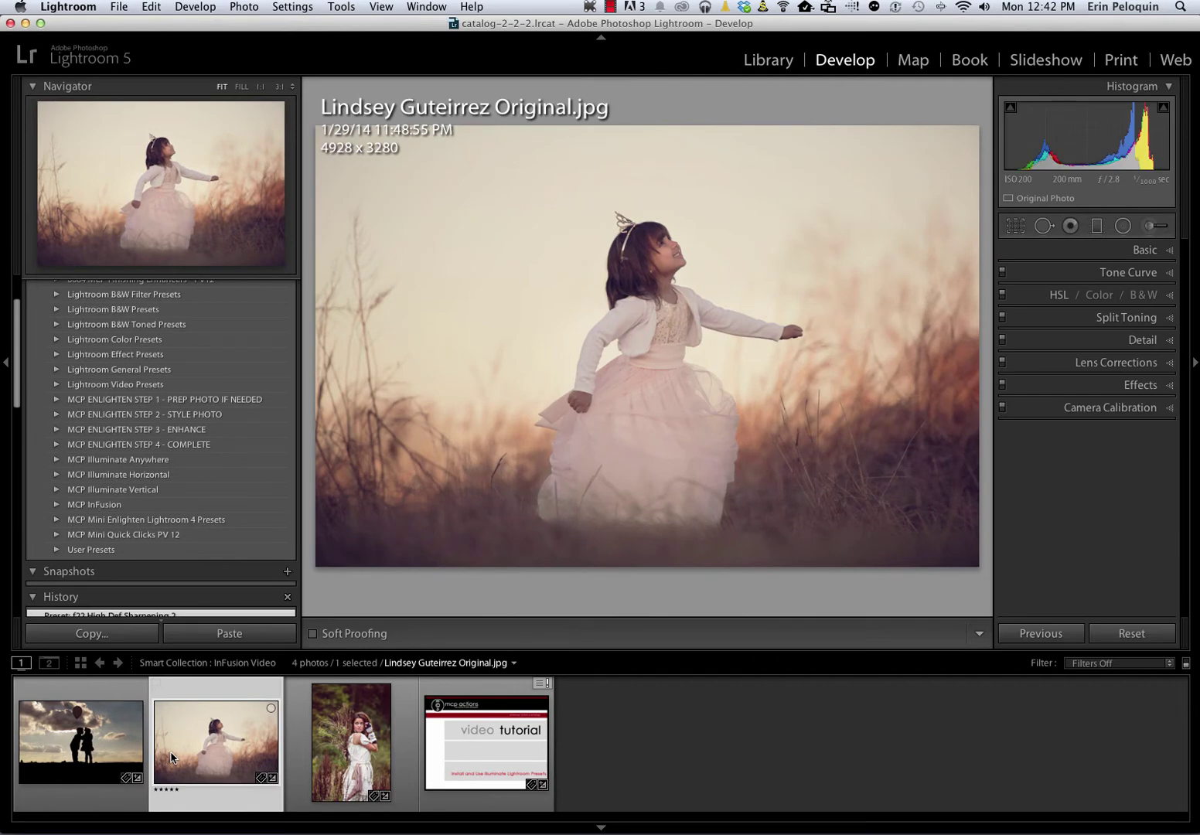
click(337, 743)
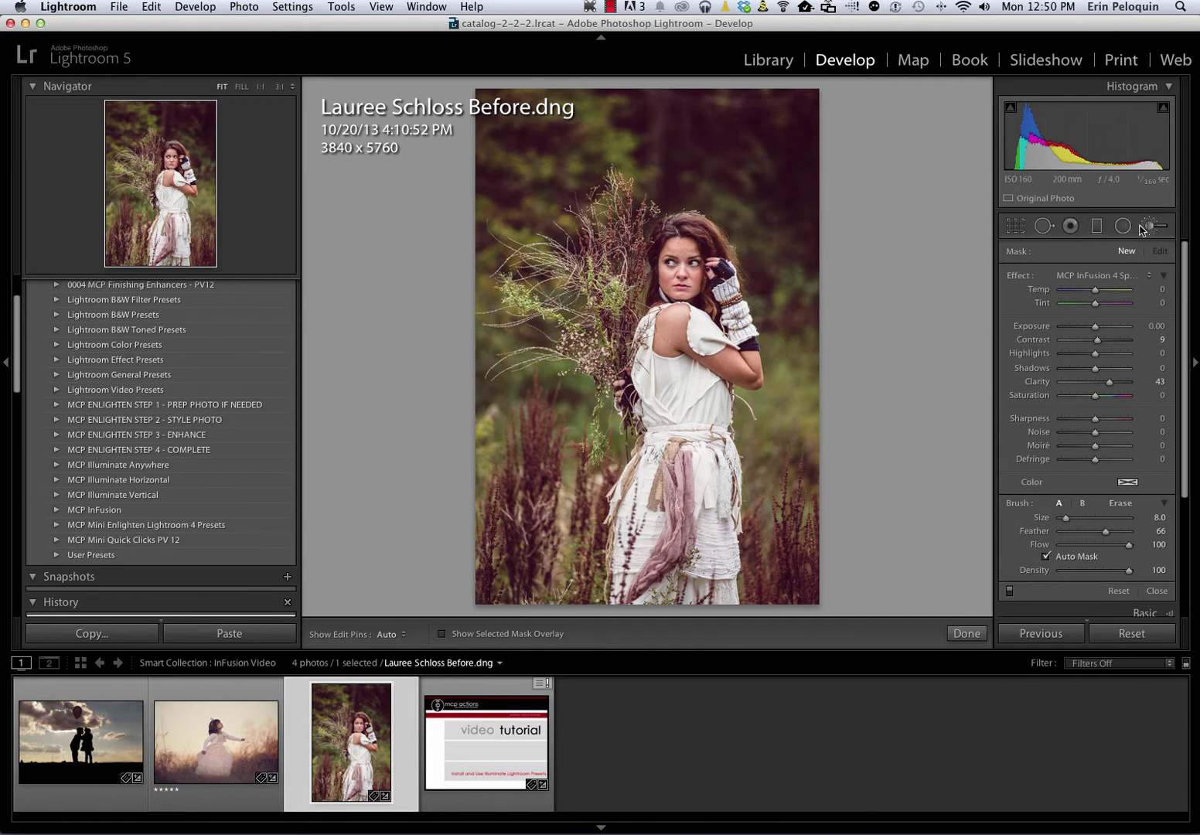
click(1096, 226)
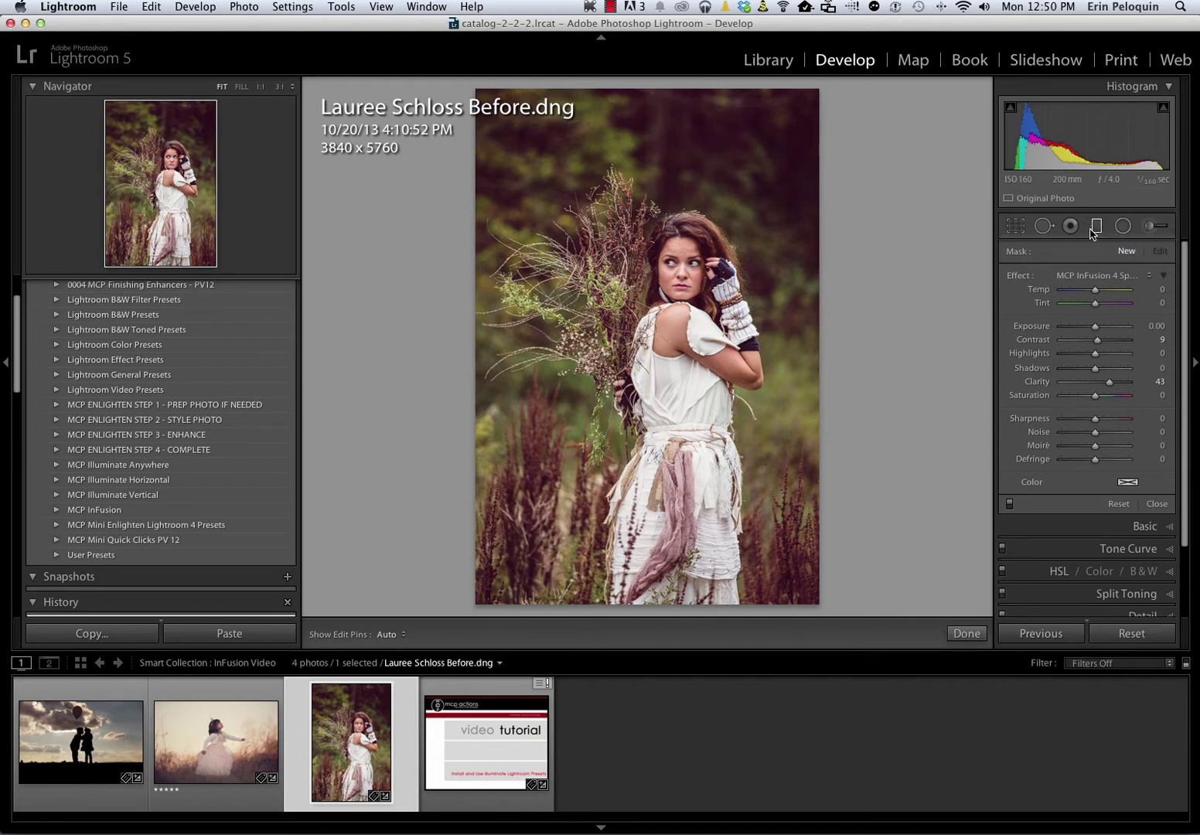
click(1085, 277)
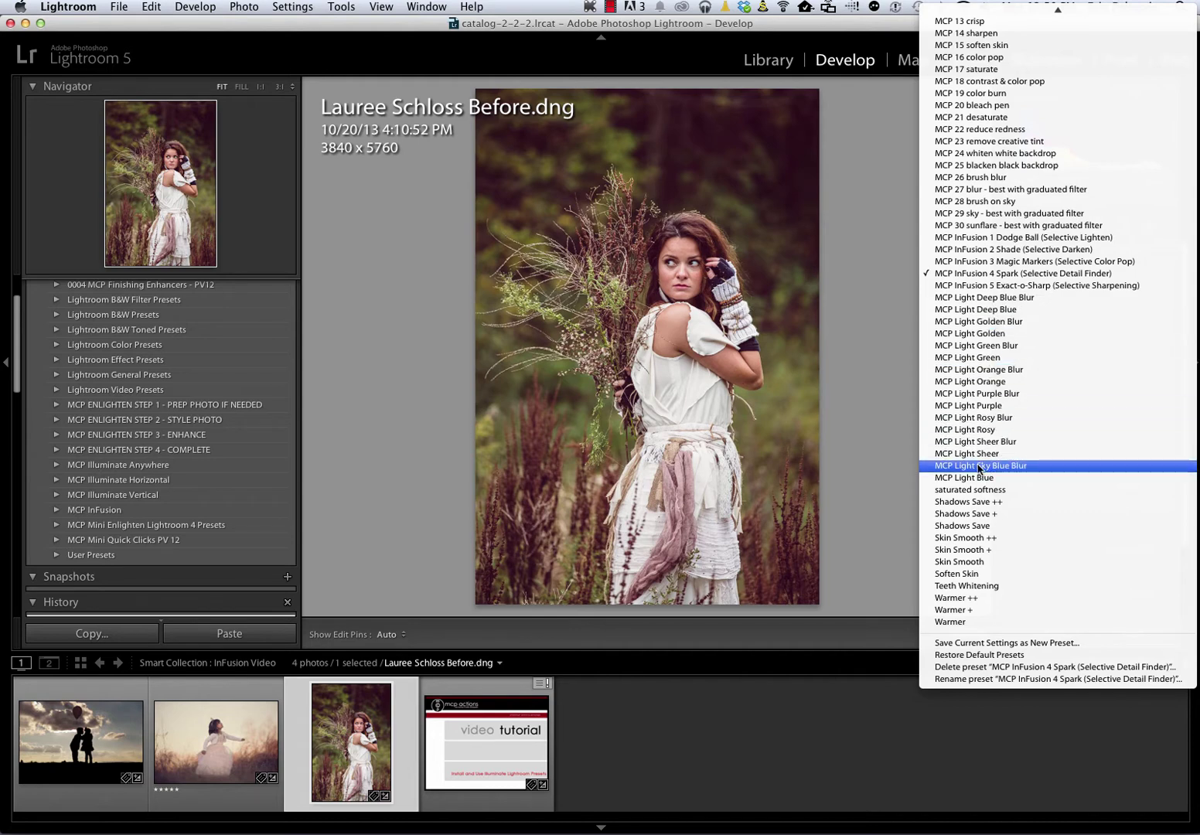
click(900, 455)
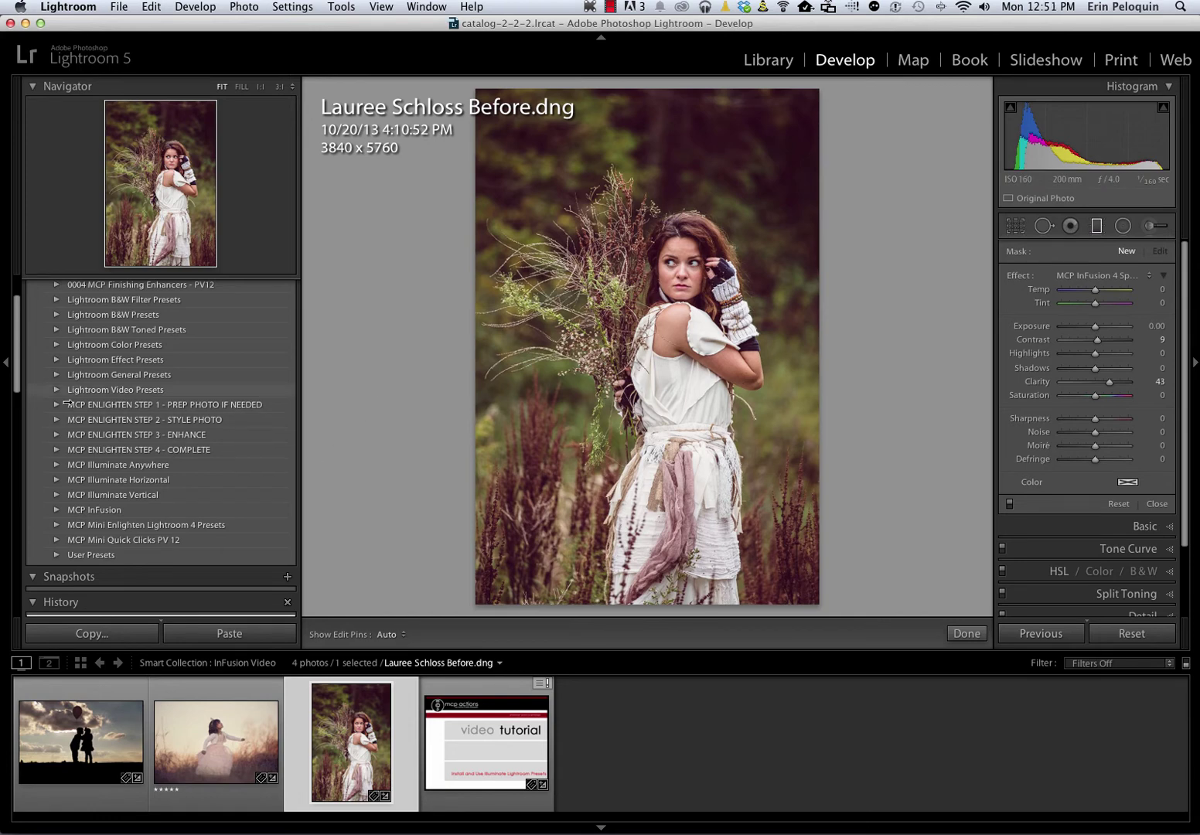
scroll(82, 406, down, 3)
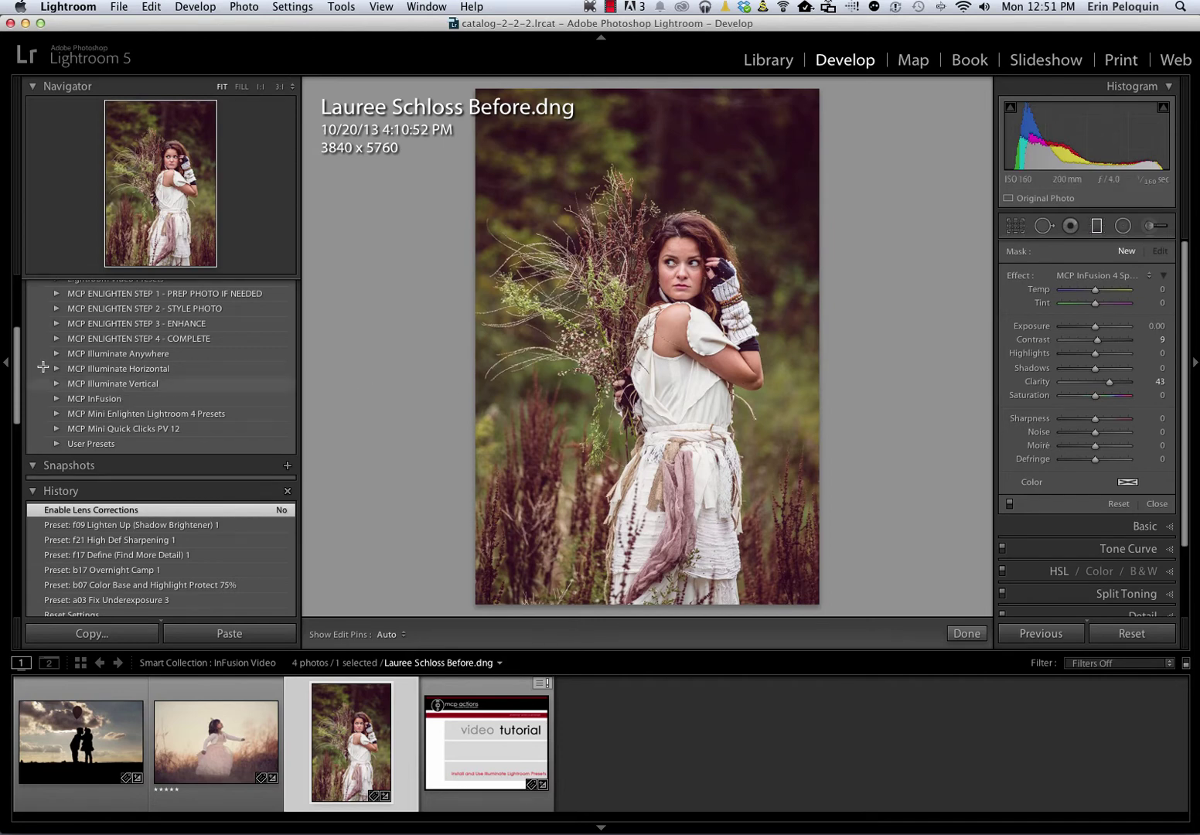
- Try Illuminate Vertical's Golden Sunlight, Rosy Sunrays + Haze and Sheer Sunlight (Top Left, Top Right) presets
click(62, 384)
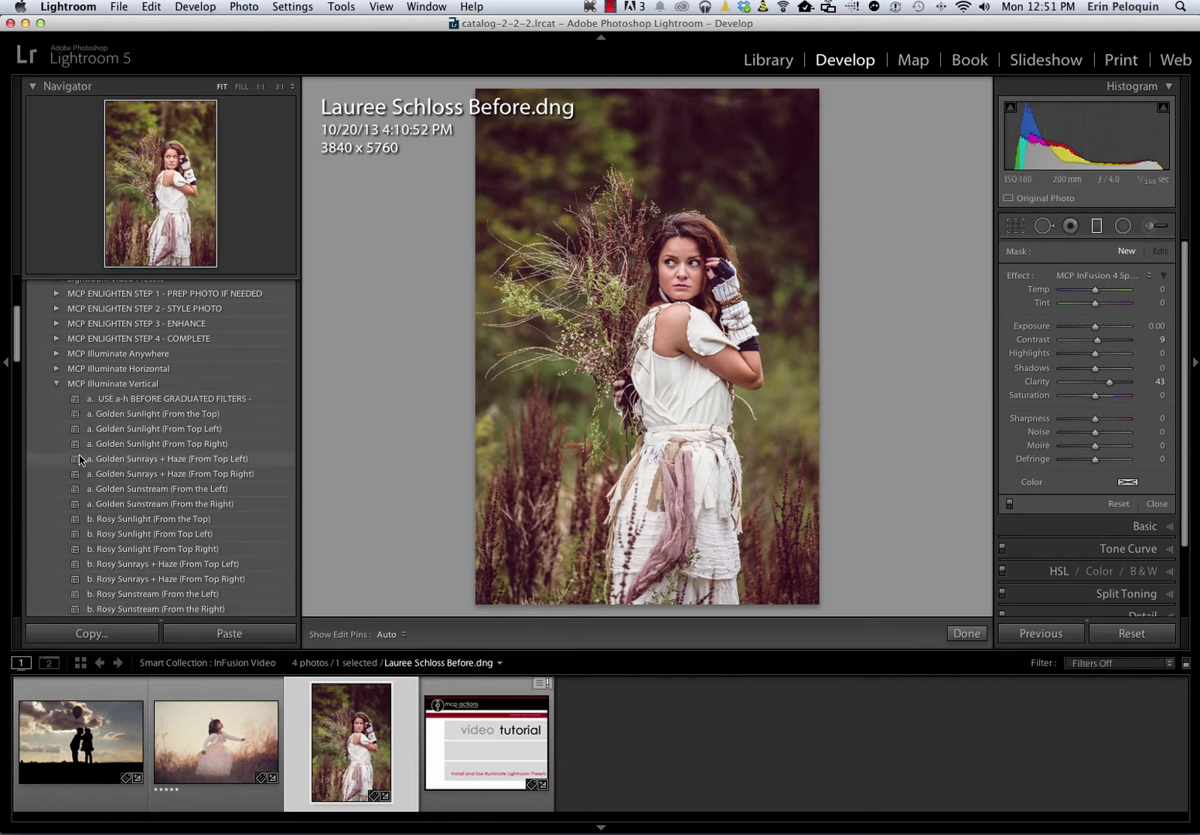
scroll(81, 461, down, 3)
scroll(80, 461, up, 1)
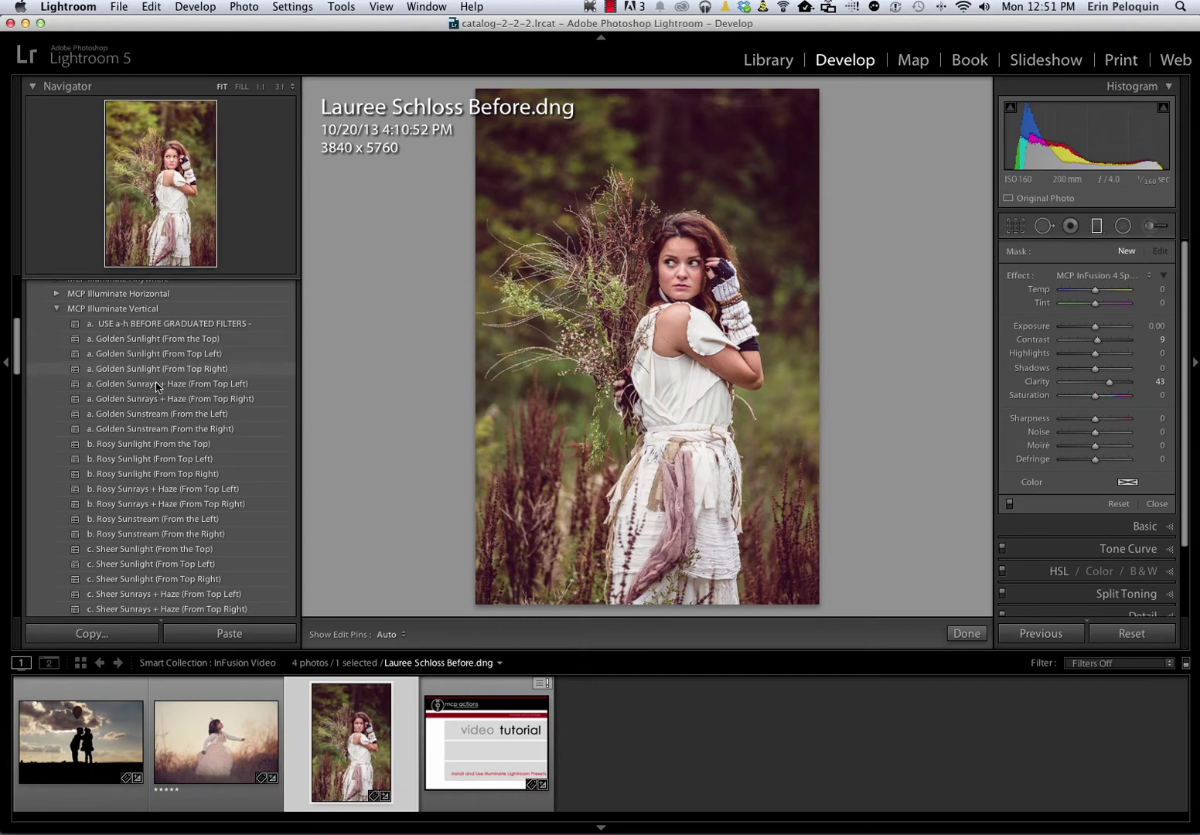
scroll(149, 449, down, 4)
scroll(150, 453, up, 8)
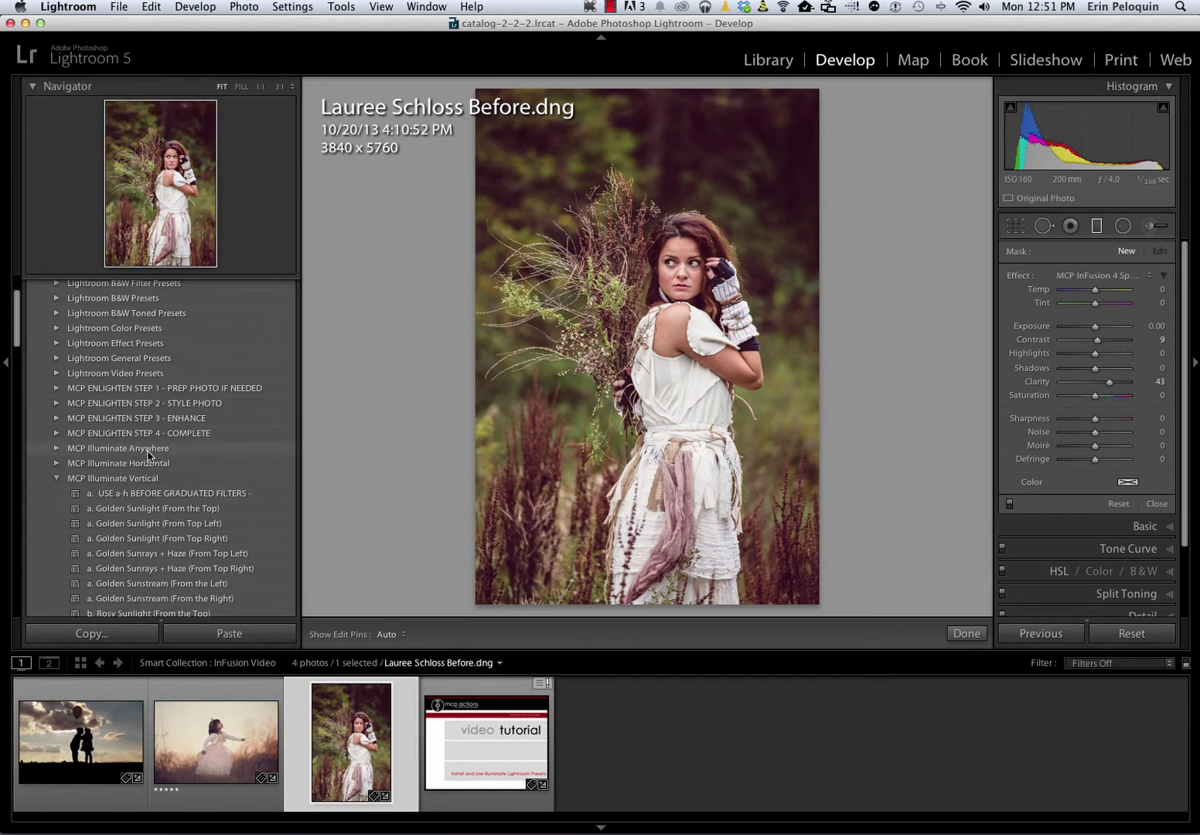
scroll(148, 456, down, 2)
scroll(148, 457, down, 2)
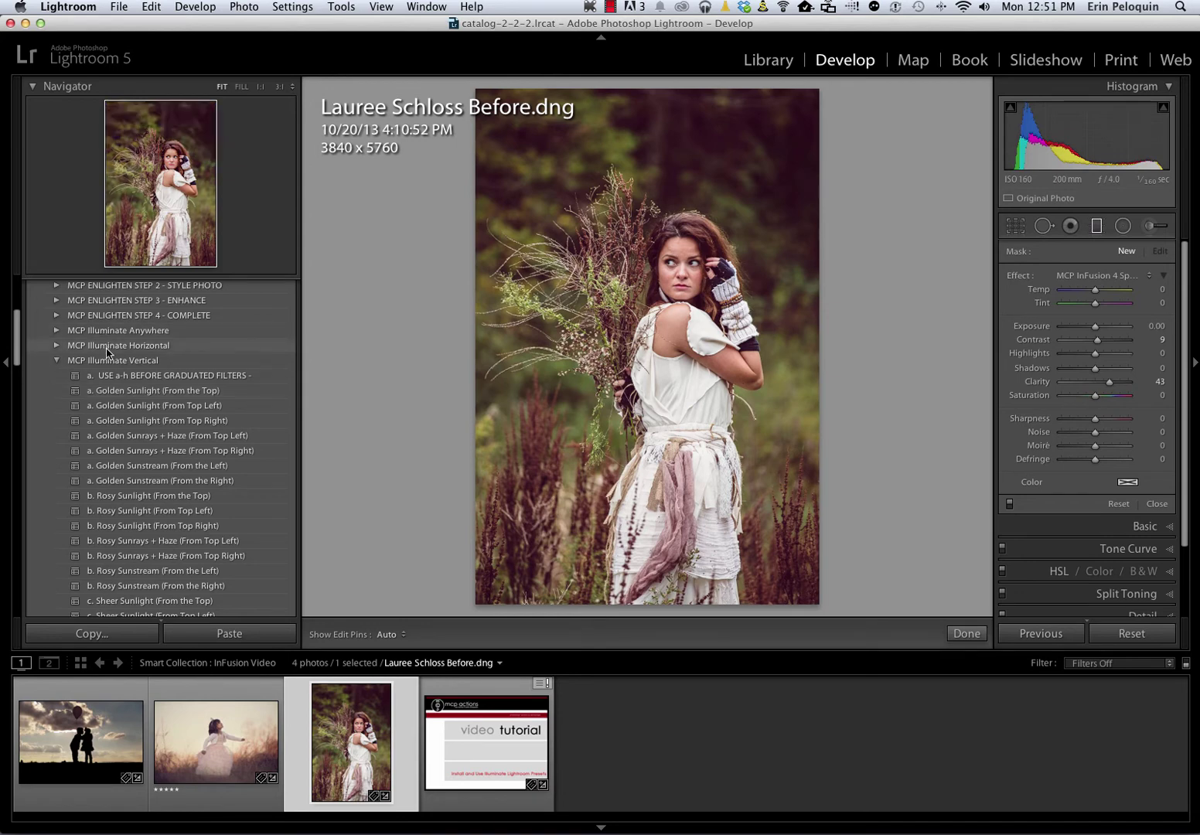
click(118, 396)
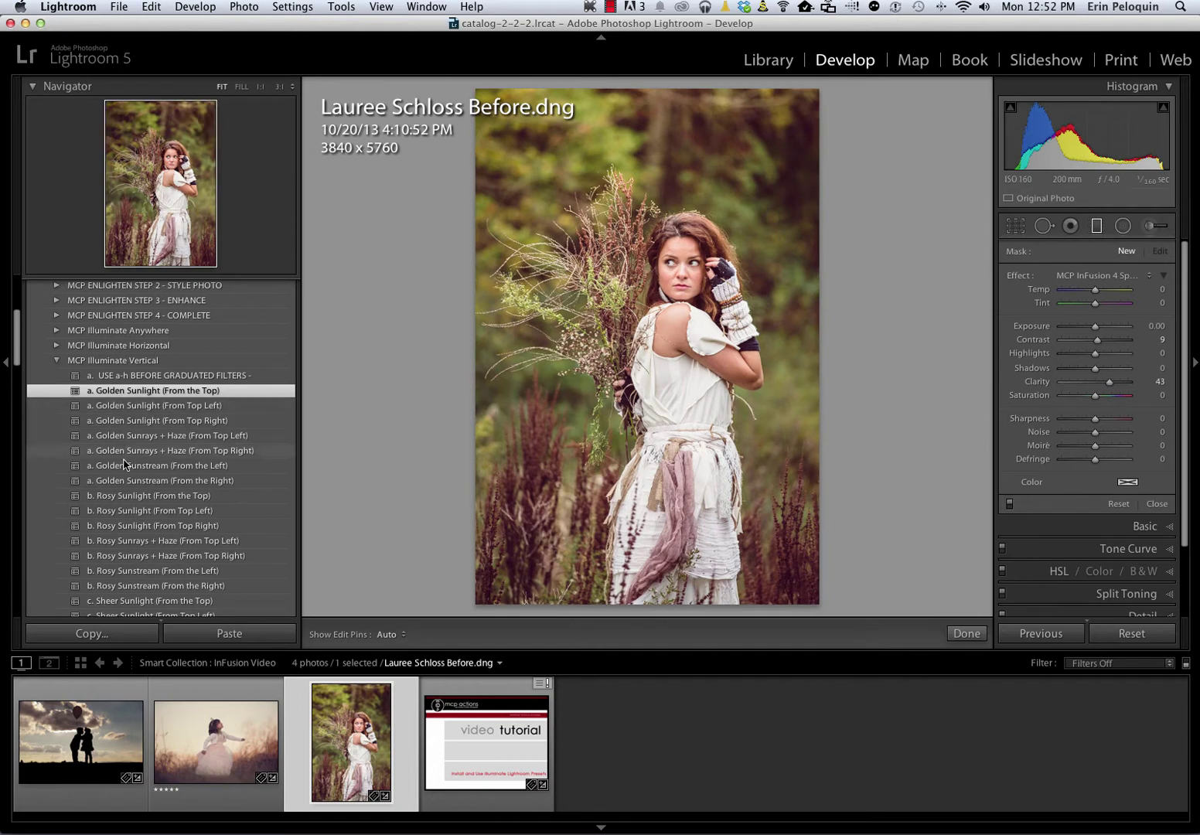
click(147, 557)
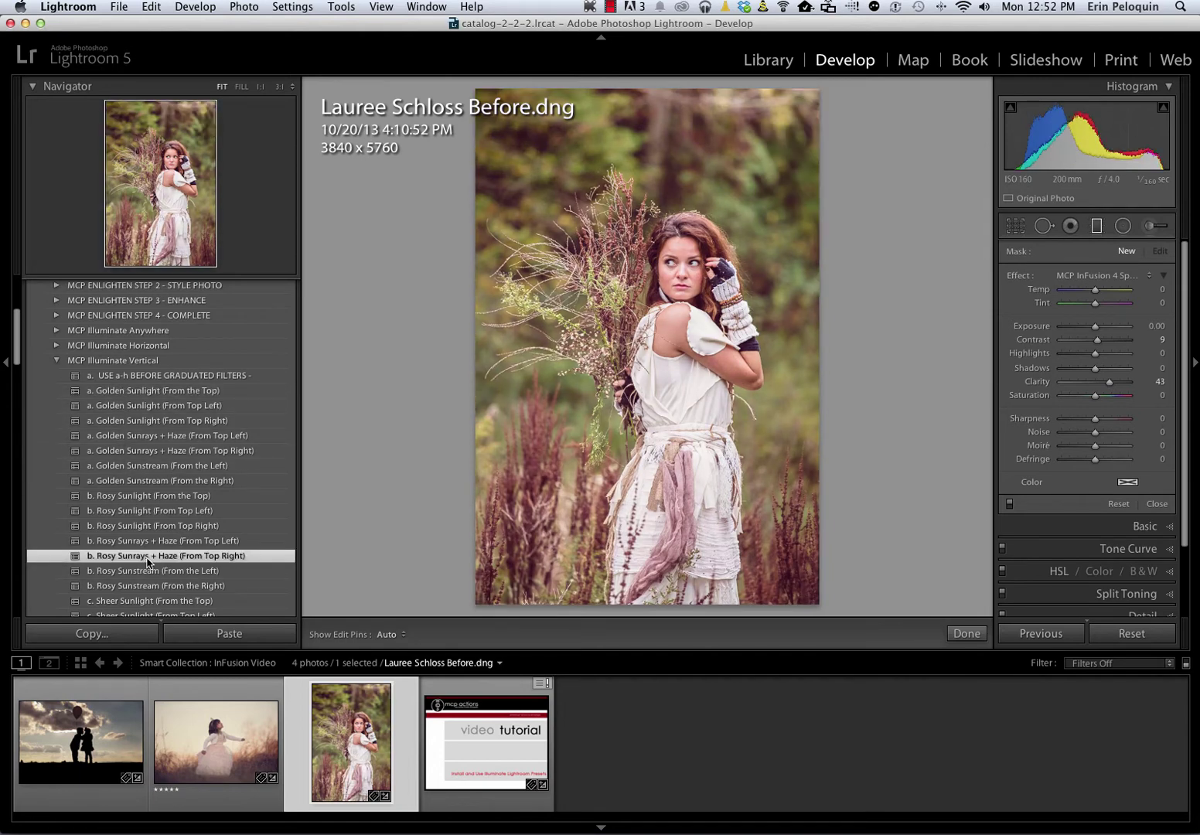
scroll(147, 563, down, 3)
click(150, 559)
click(149, 574)
- Apply i. Reset Vertical Light to remove the vertical light from the portrait
scroll(150, 581, up, 1)
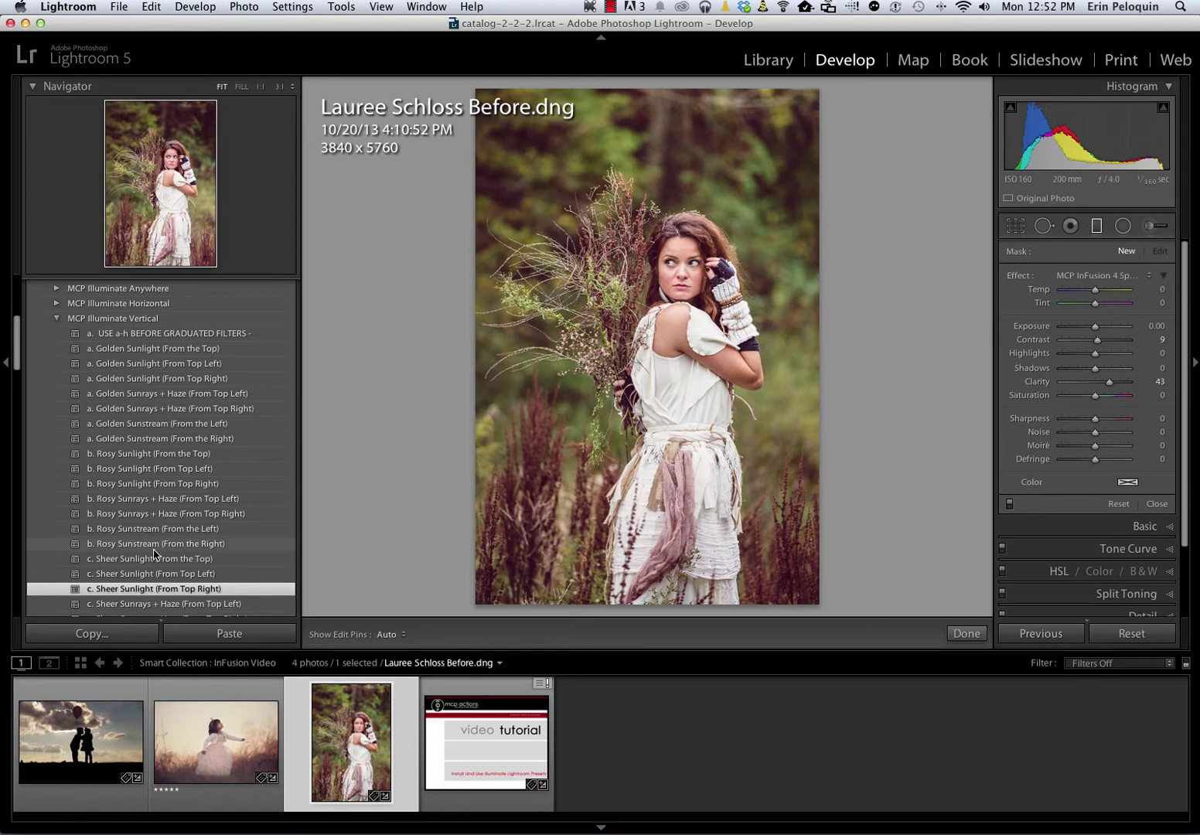
scroll(154, 553, down, 10)
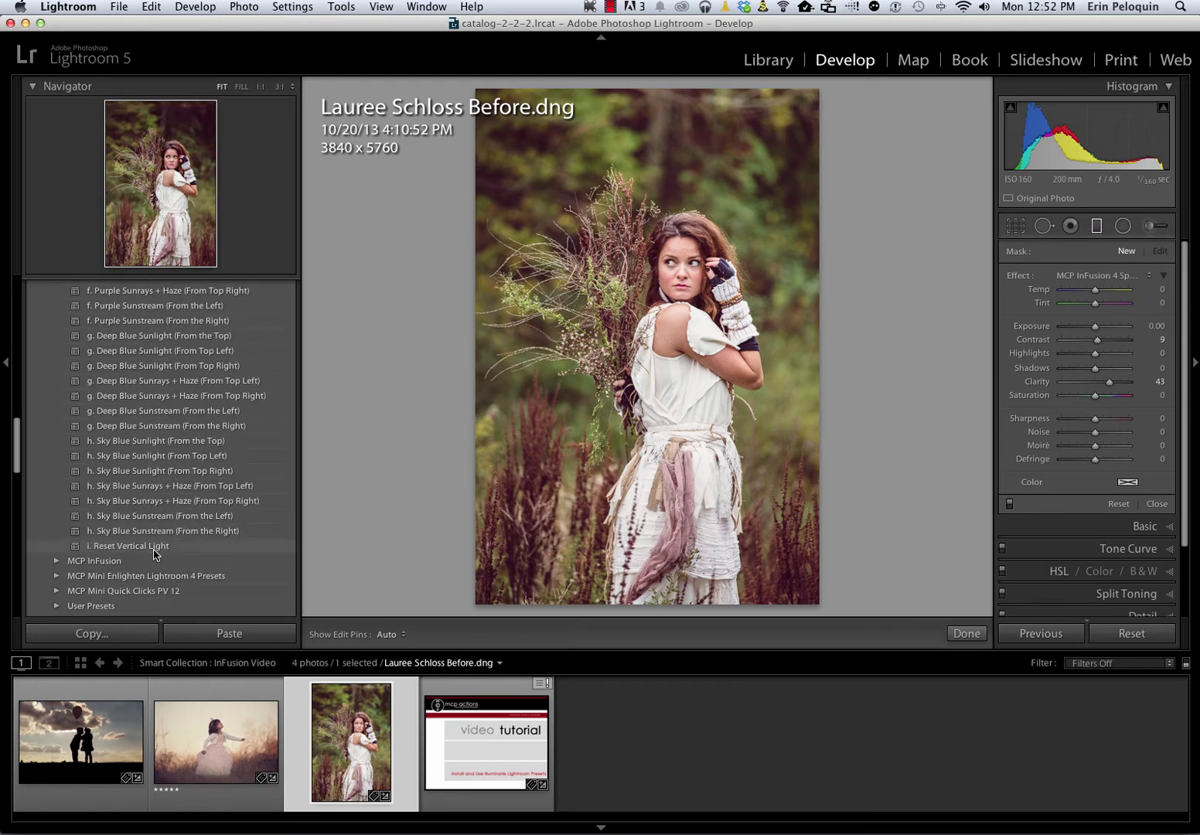
click(118, 548)
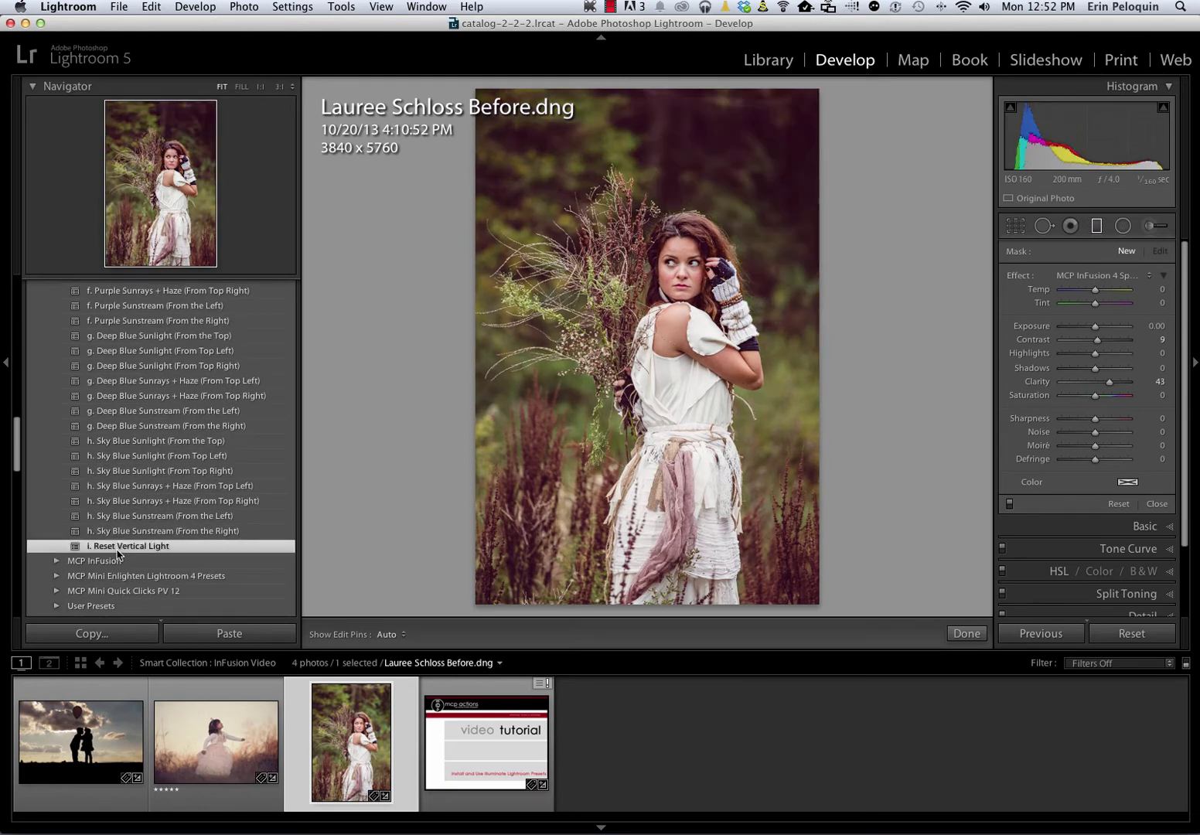
scroll(117, 552, up, 15)
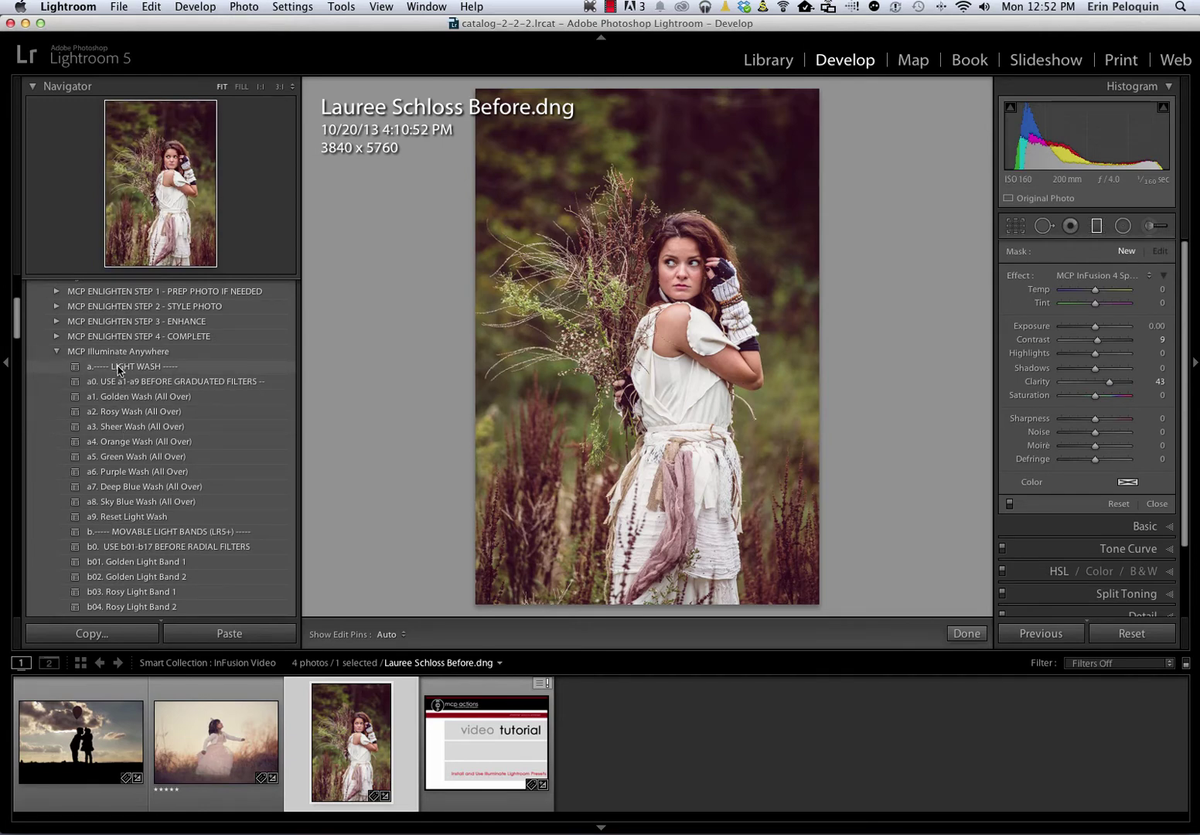
- Apply a7. Deep Blue Wash (All Over) from MCP Illuminate Anywhere to the portrait
scroll(145, 537, down, 4)
scroll(145, 537, down, 12)
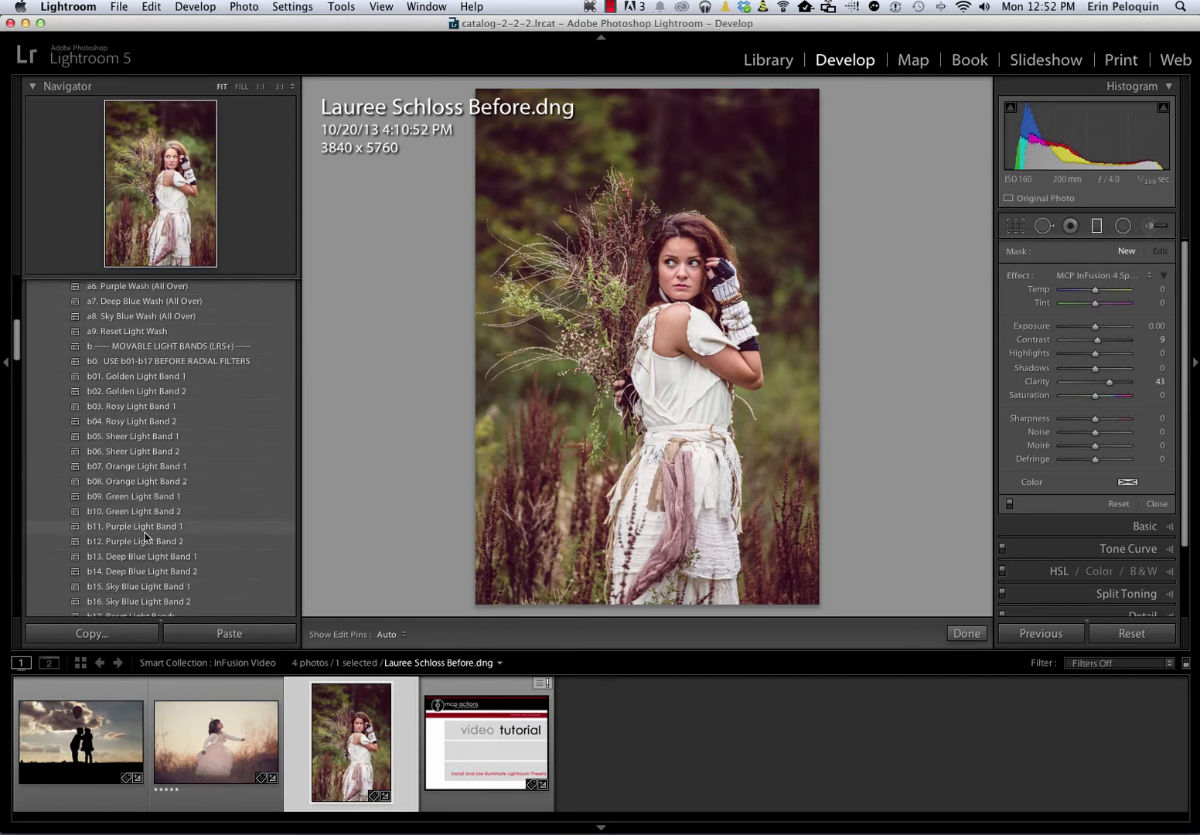
scroll(149, 430, up, 14)
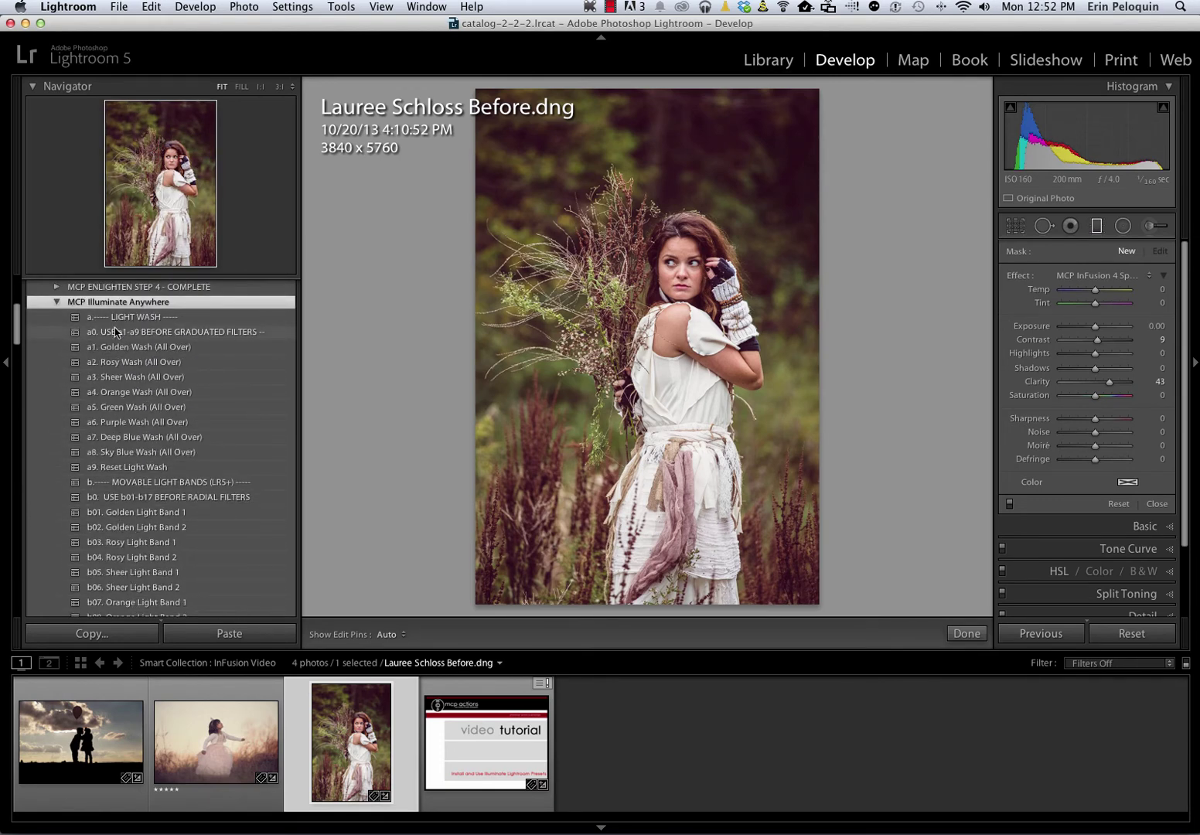
click(56, 302)
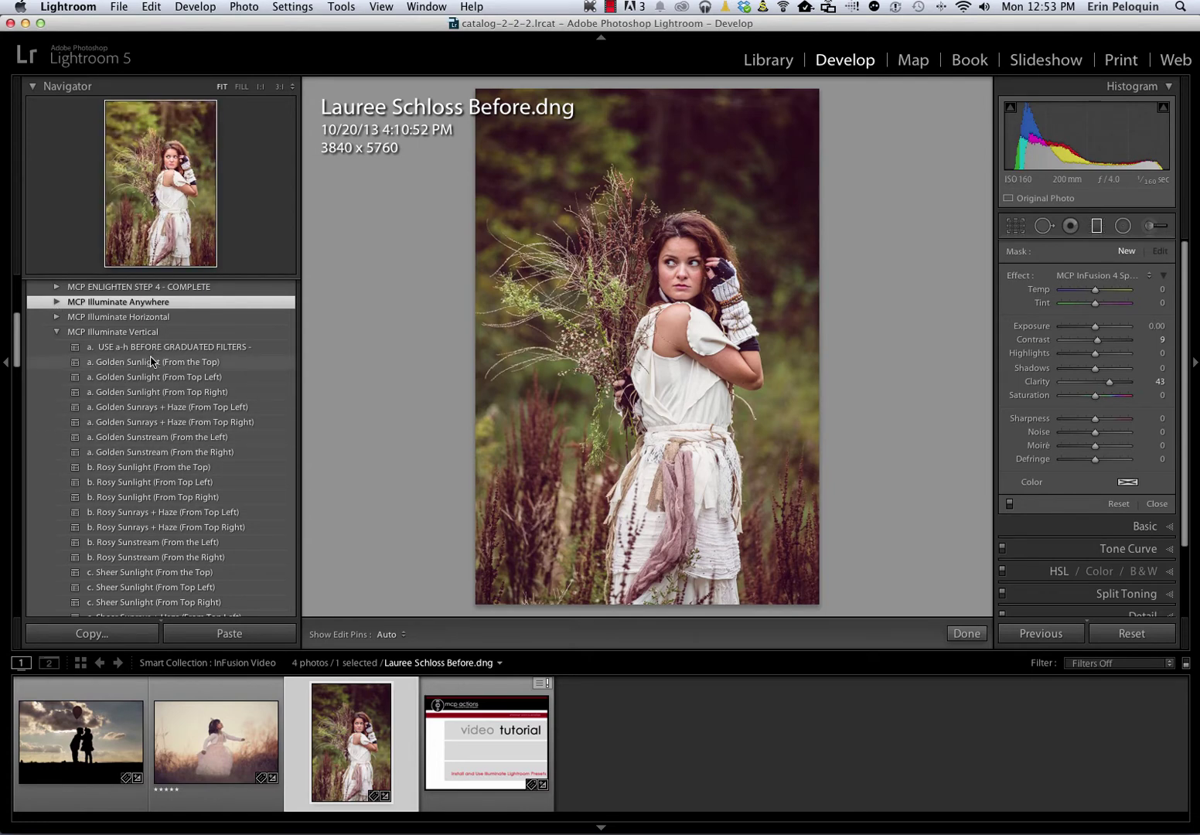
click(58, 302)
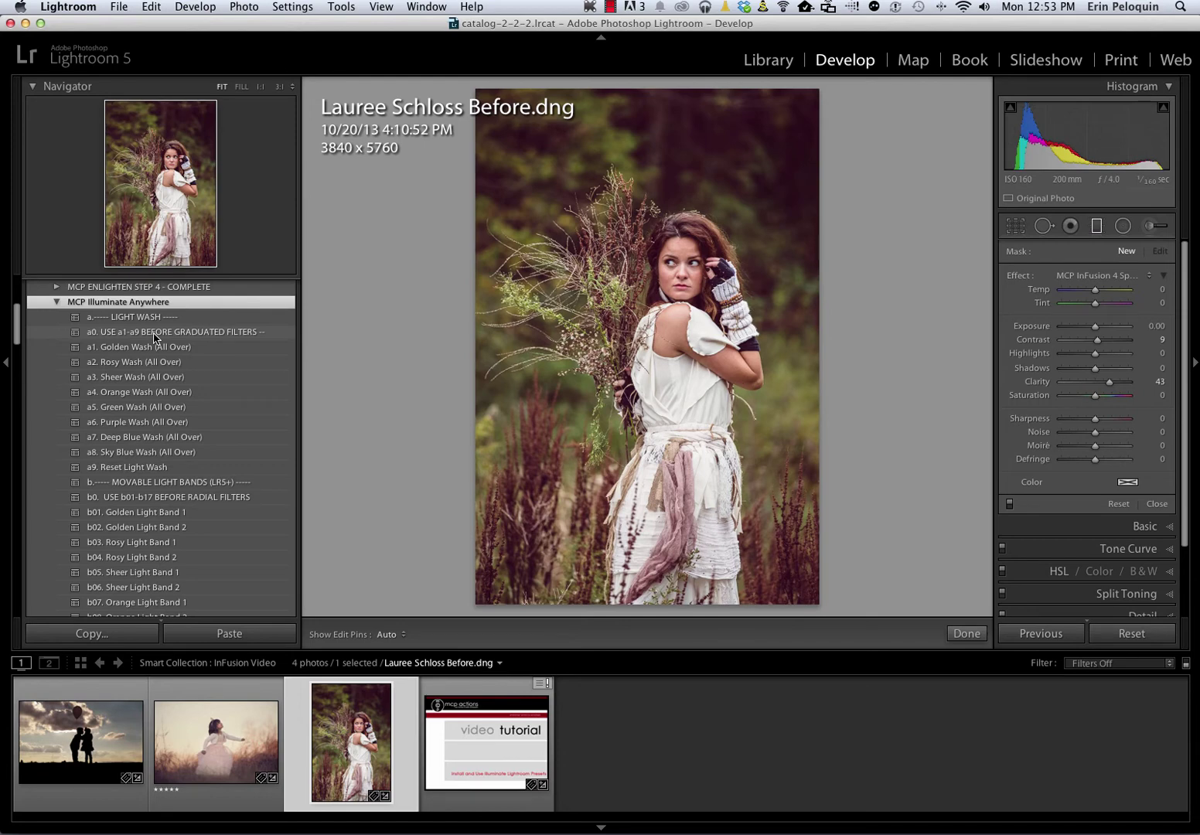
click(130, 438)
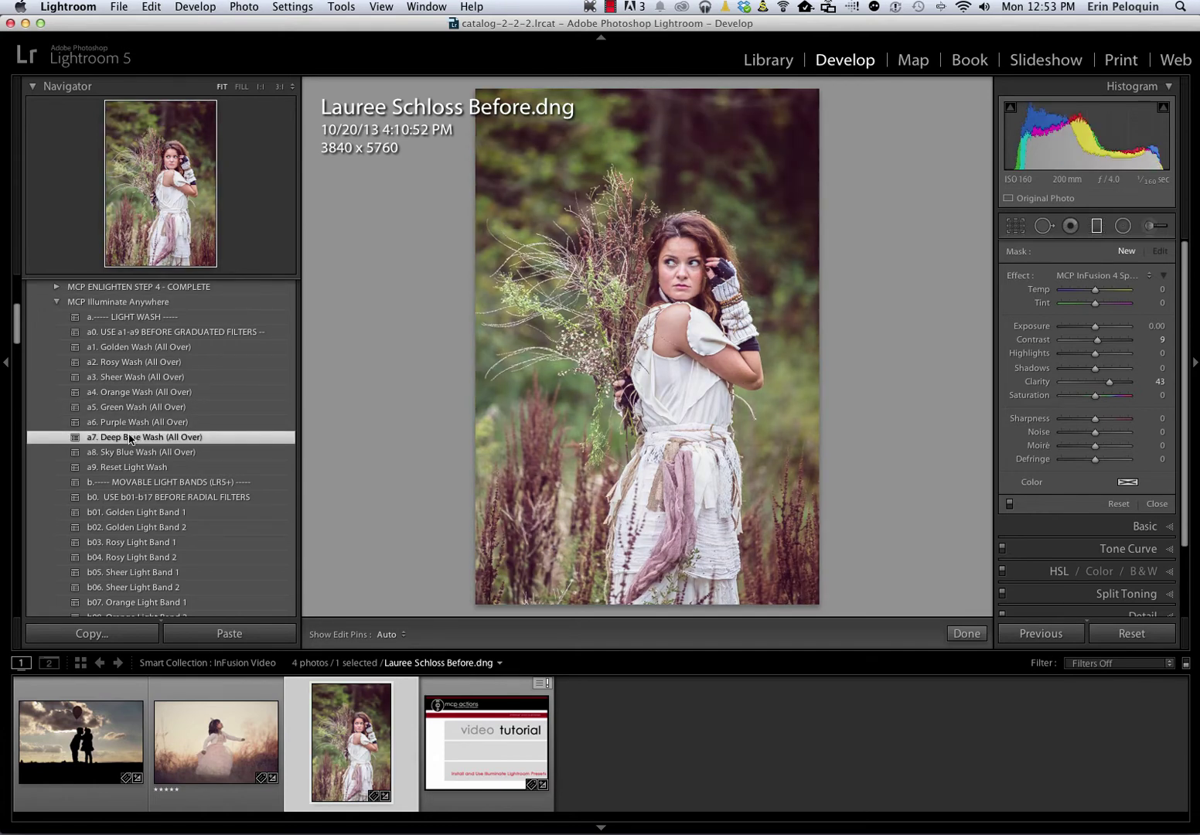
- Apply the b05 Sheer Light Band 1 preset to the portrait
scroll(124, 444, down, 5)
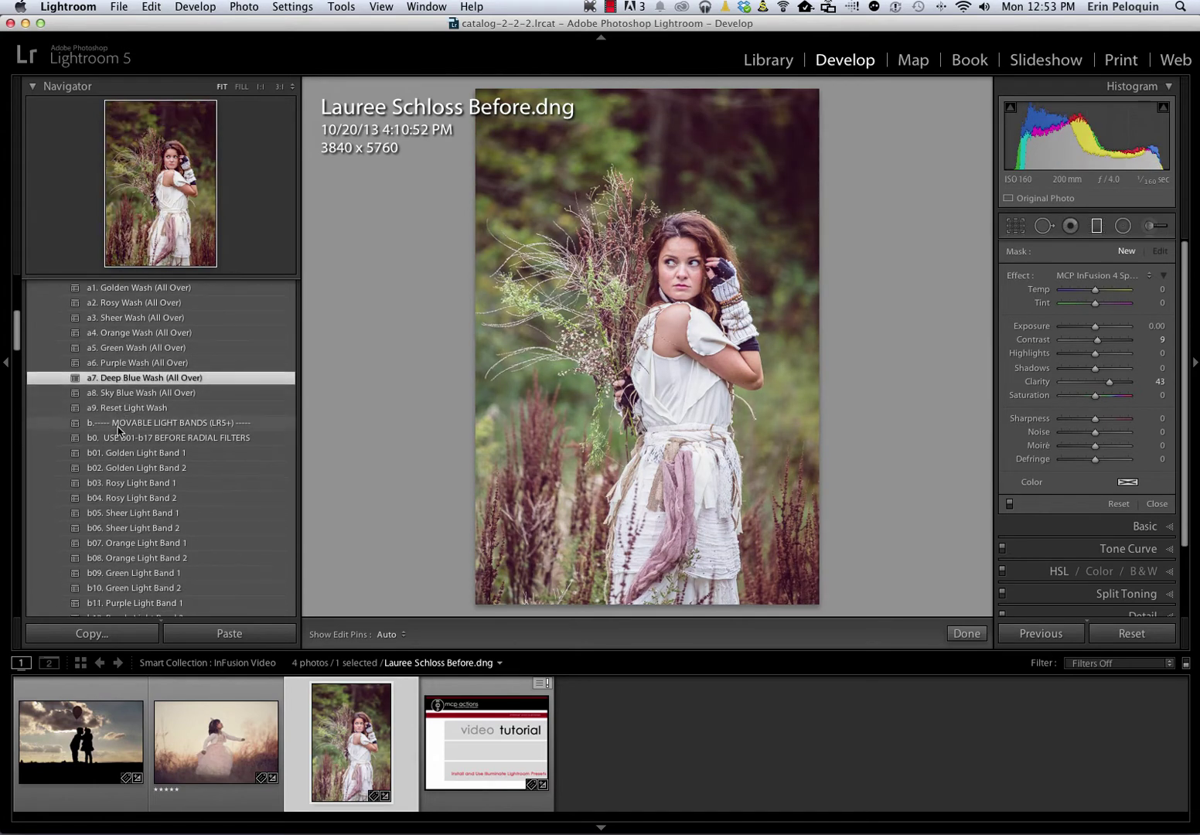
scroll(120, 458, down, 3)
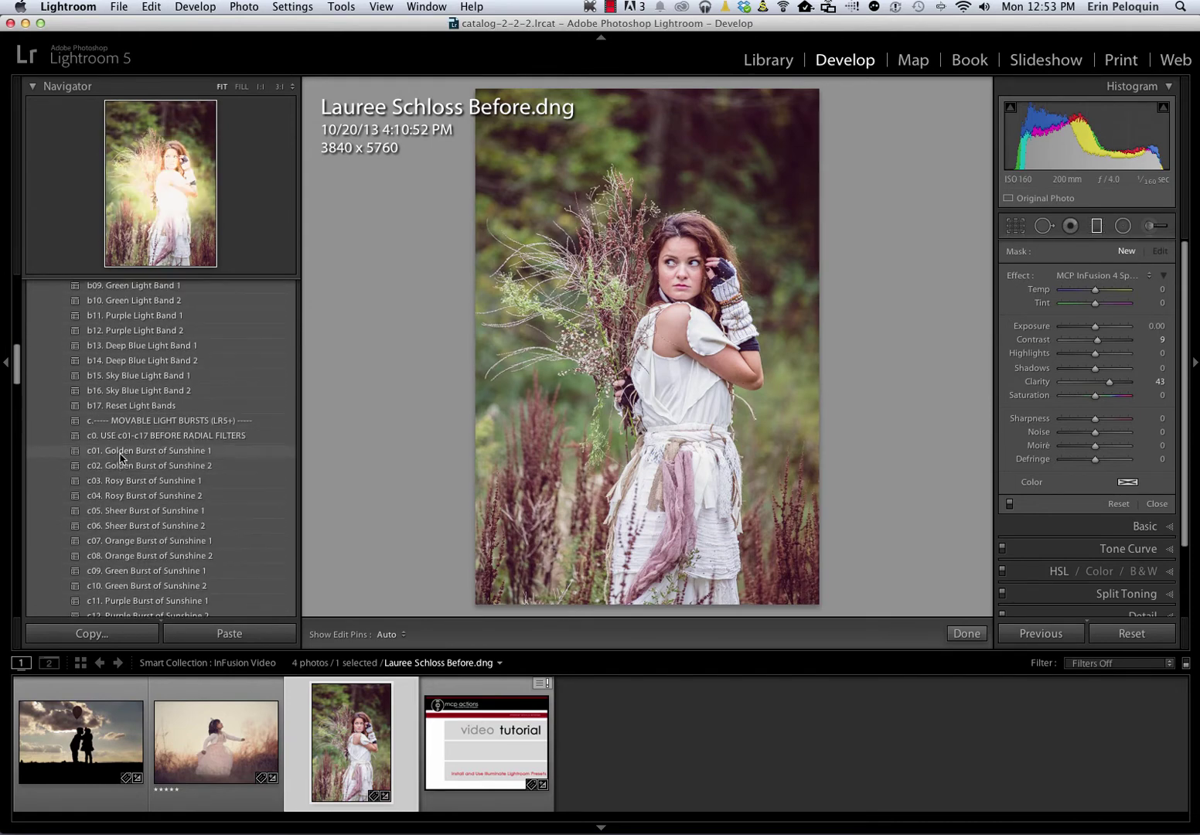
scroll(120, 458, up, 3)
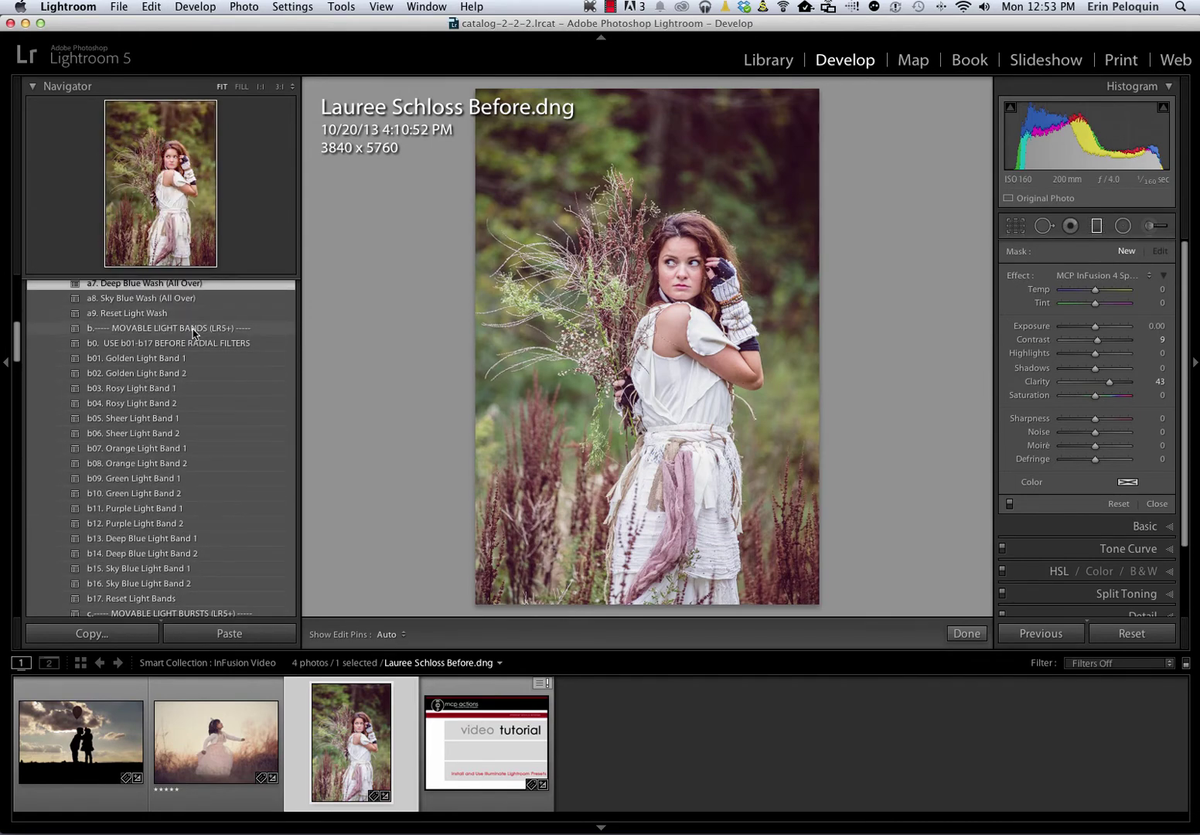
scroll(192, 340, up, 10)
scroll(188, 429, down, 3)
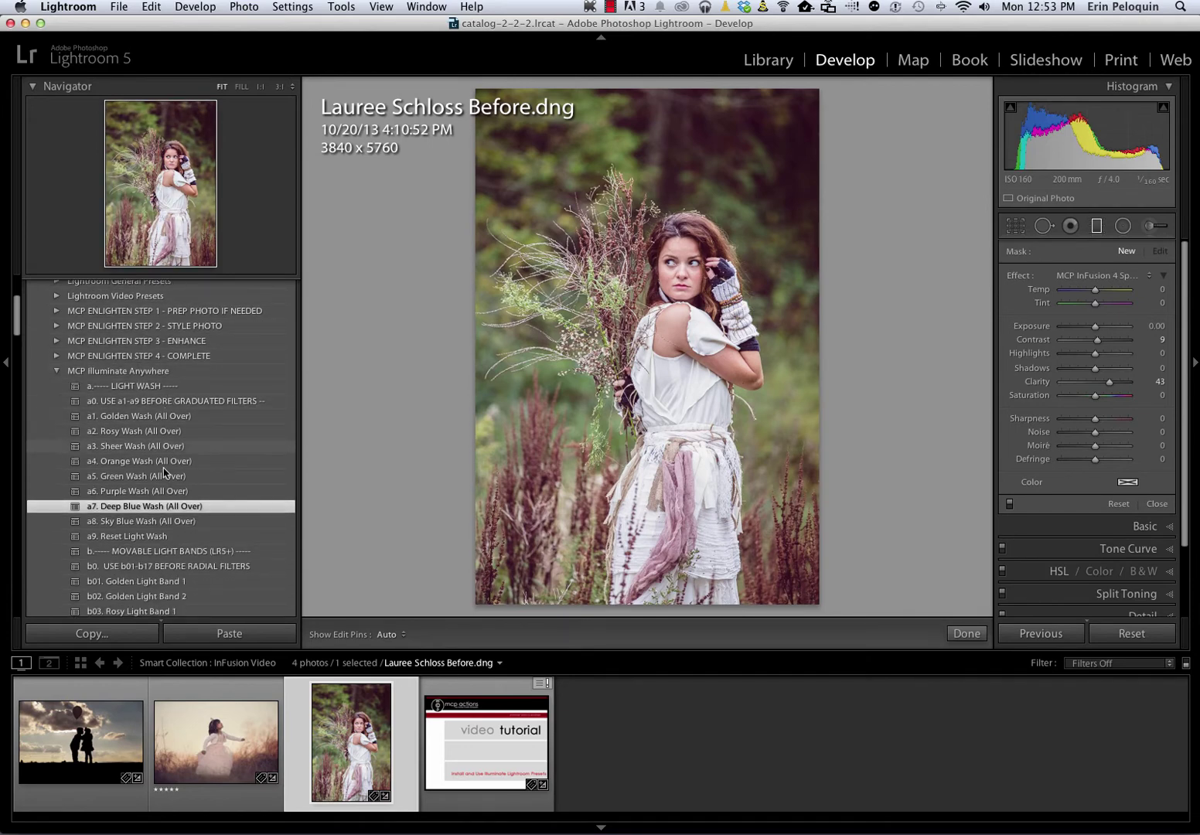
scroll(158, 510, down, 3)
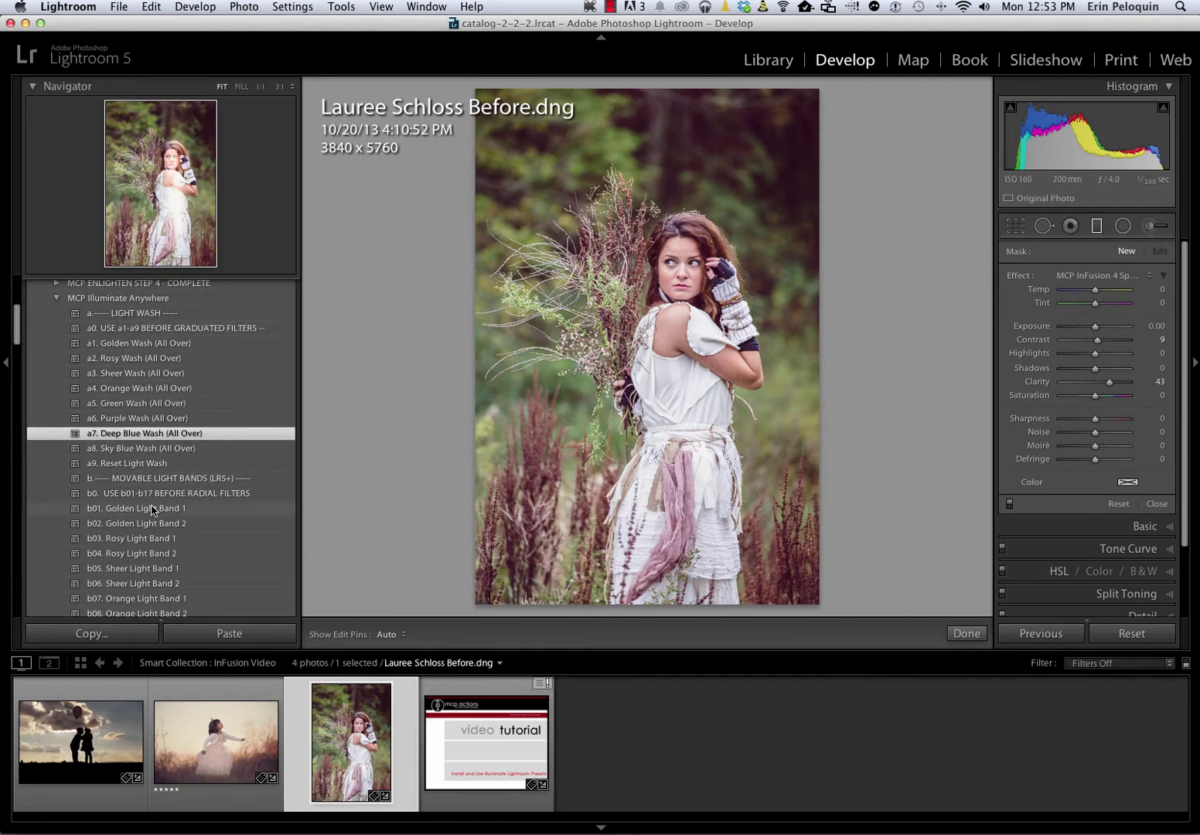
click(134, 570)
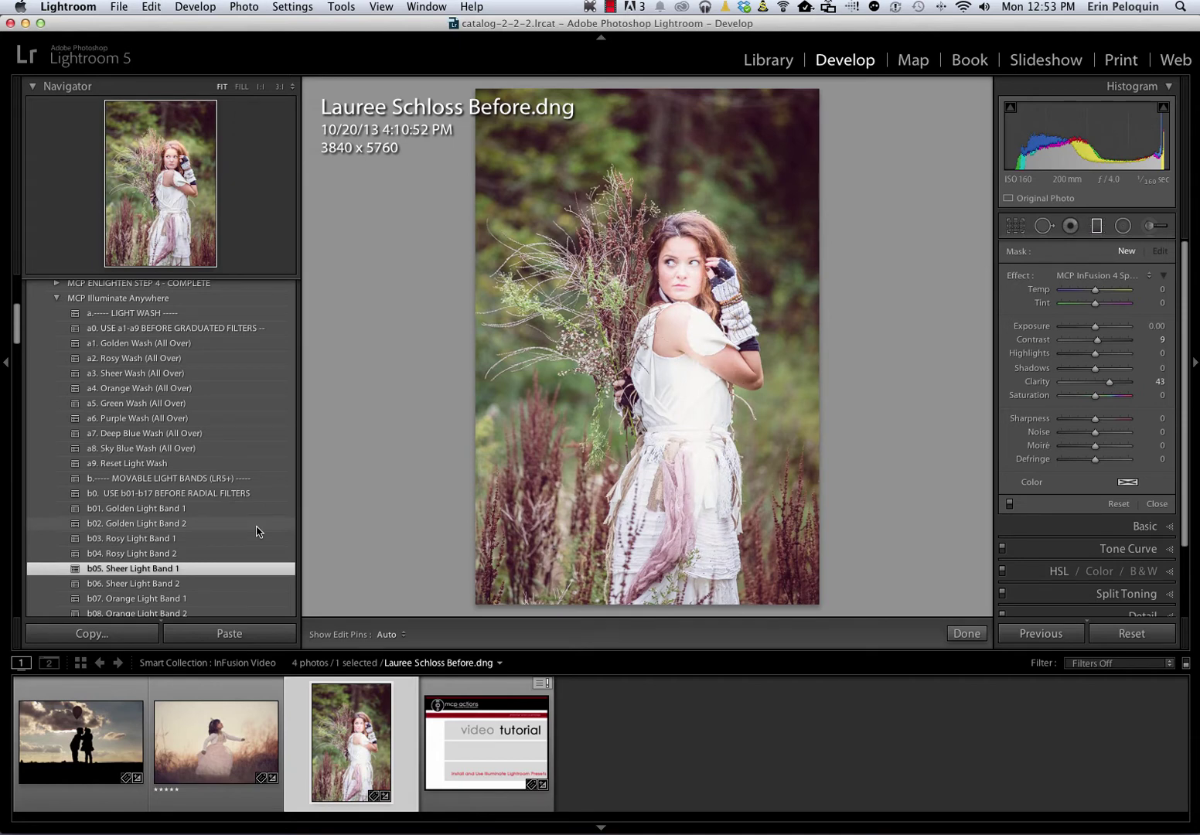
- Reset the light wash, load b04 Rosy Light Band 2, and open the Effect list
scroll(248, 532, down, 1)
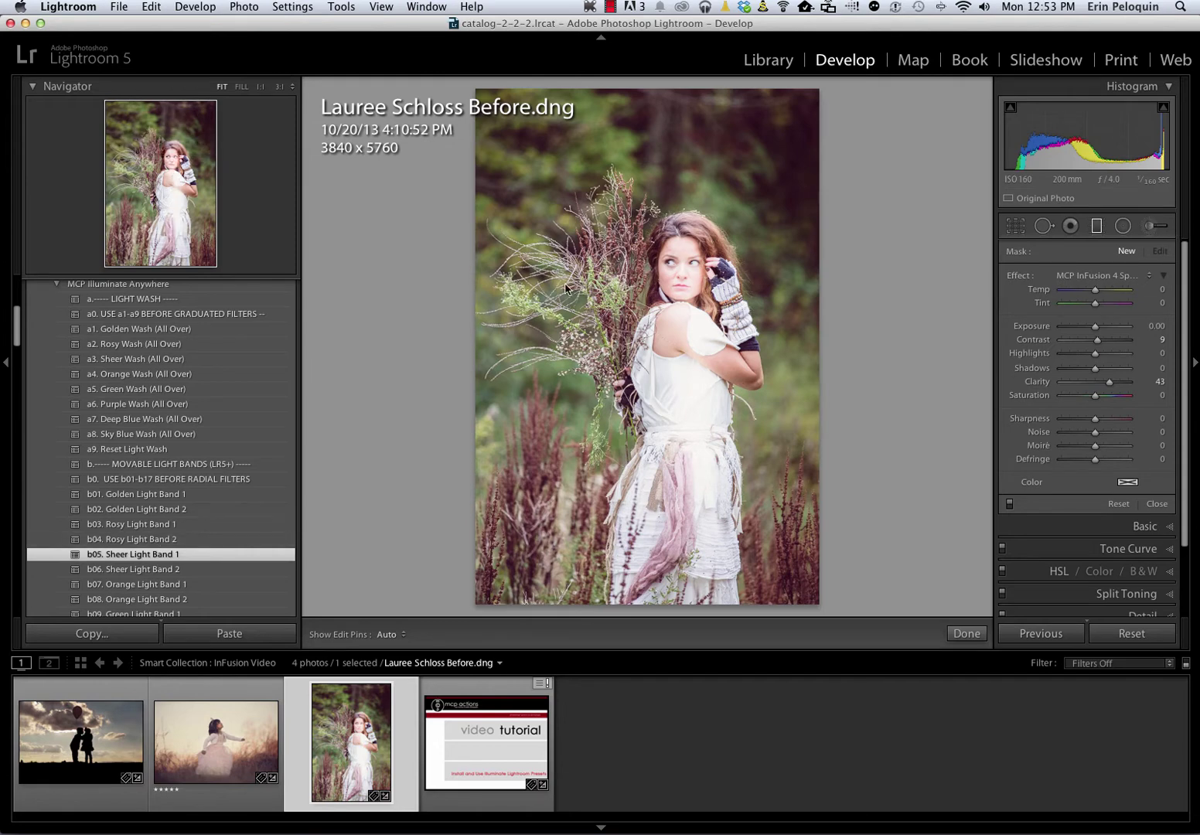
scroll(118, 512, down, 5)
scroll(117, 512, down, 6)
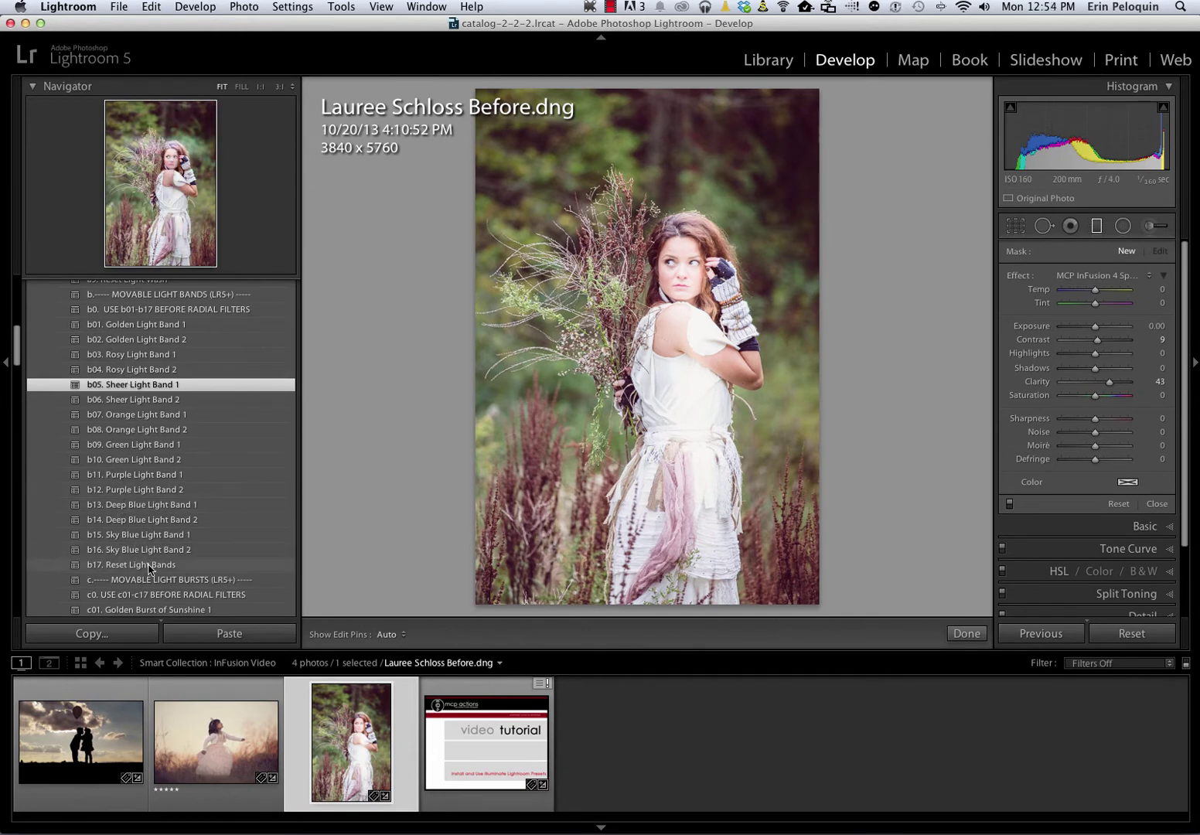
scroll(163, 596, down, 1)
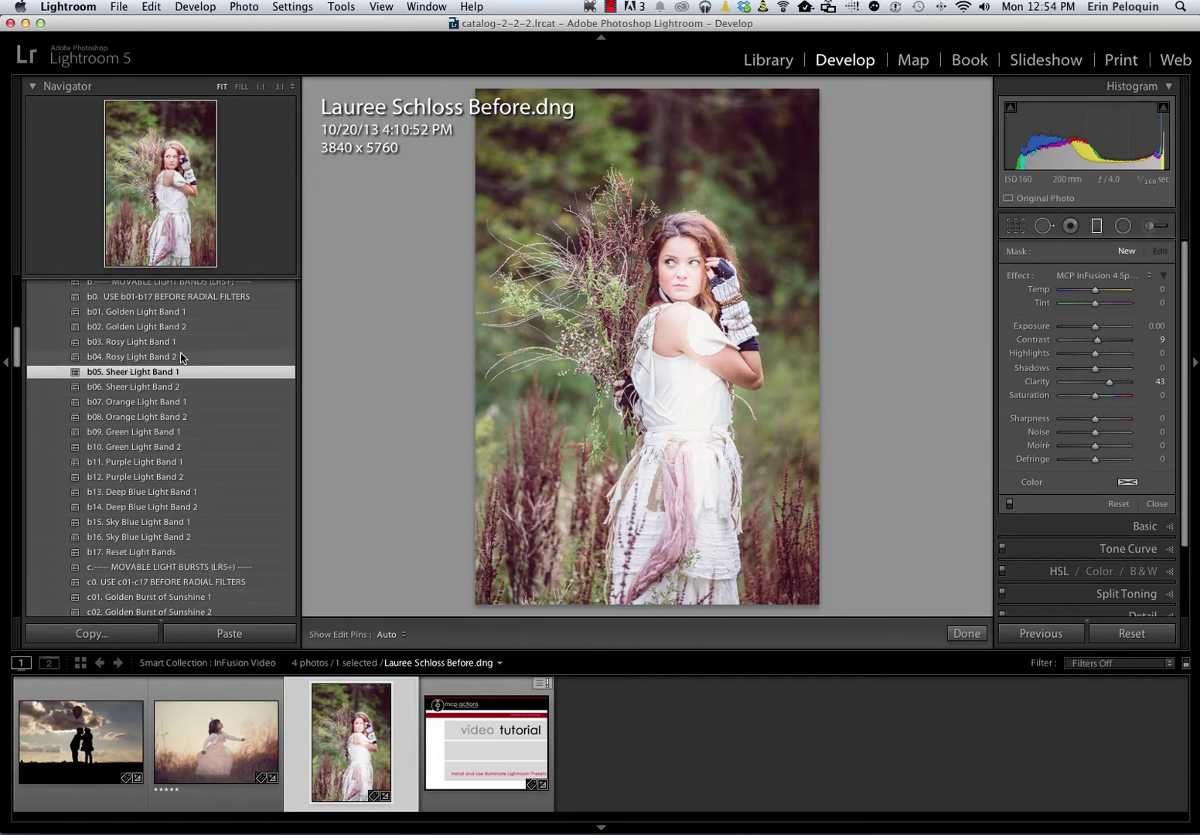
scroll(155, 309, down, 1)
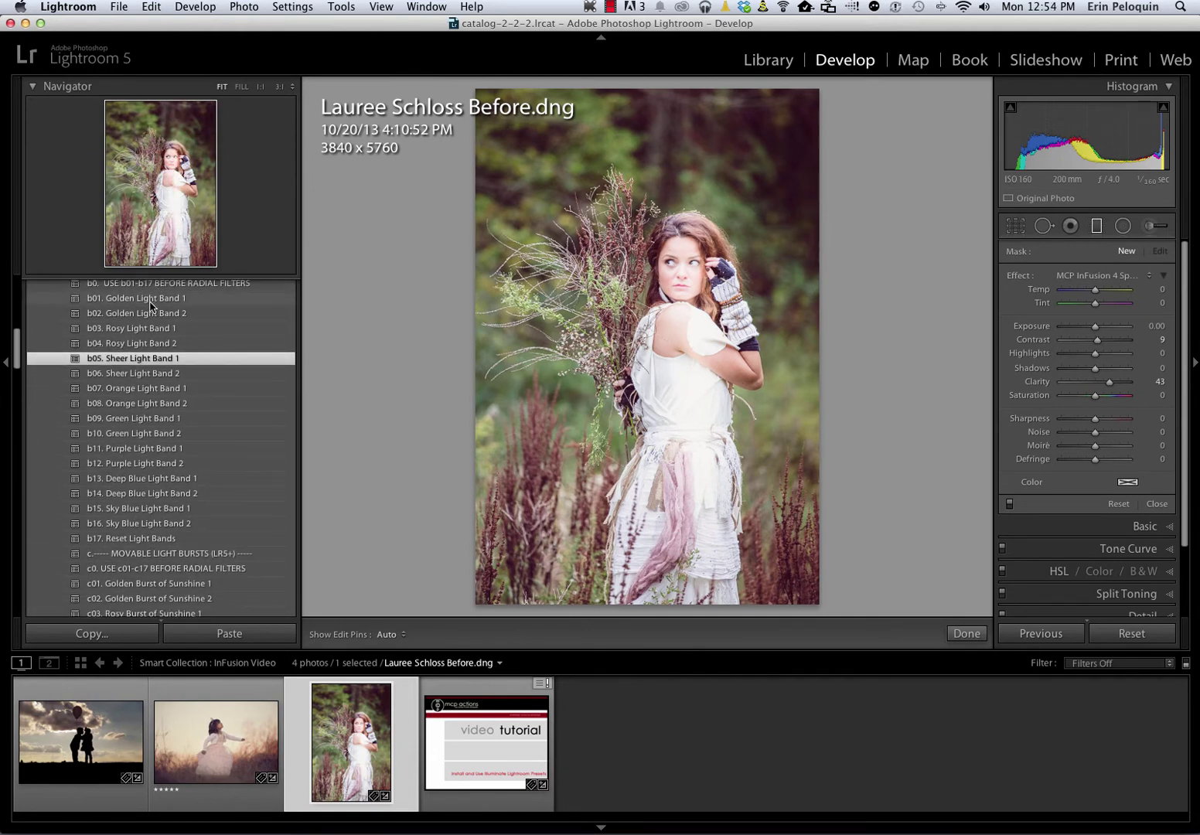
scroll(151, 309, up, 2)
scroll(133, 387, down, 10)
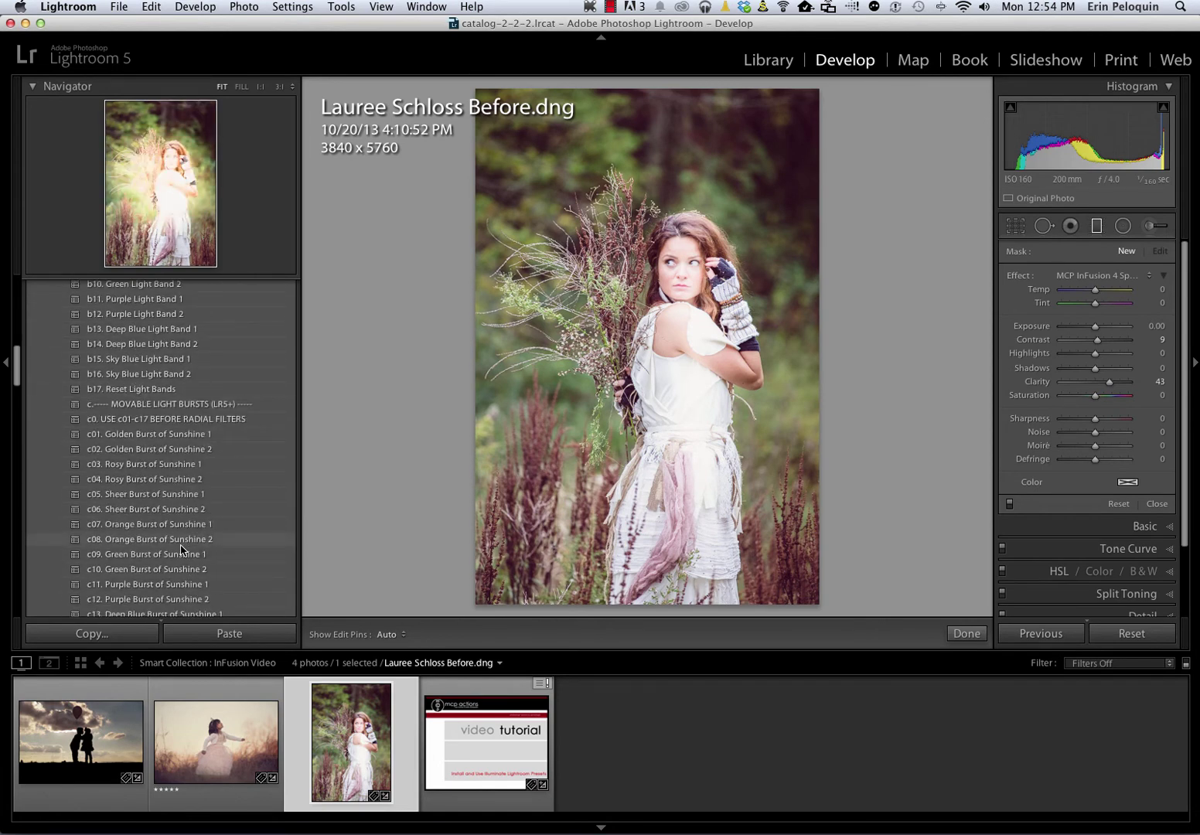
scroll(170, 503, up, 10)
click(151, 448)
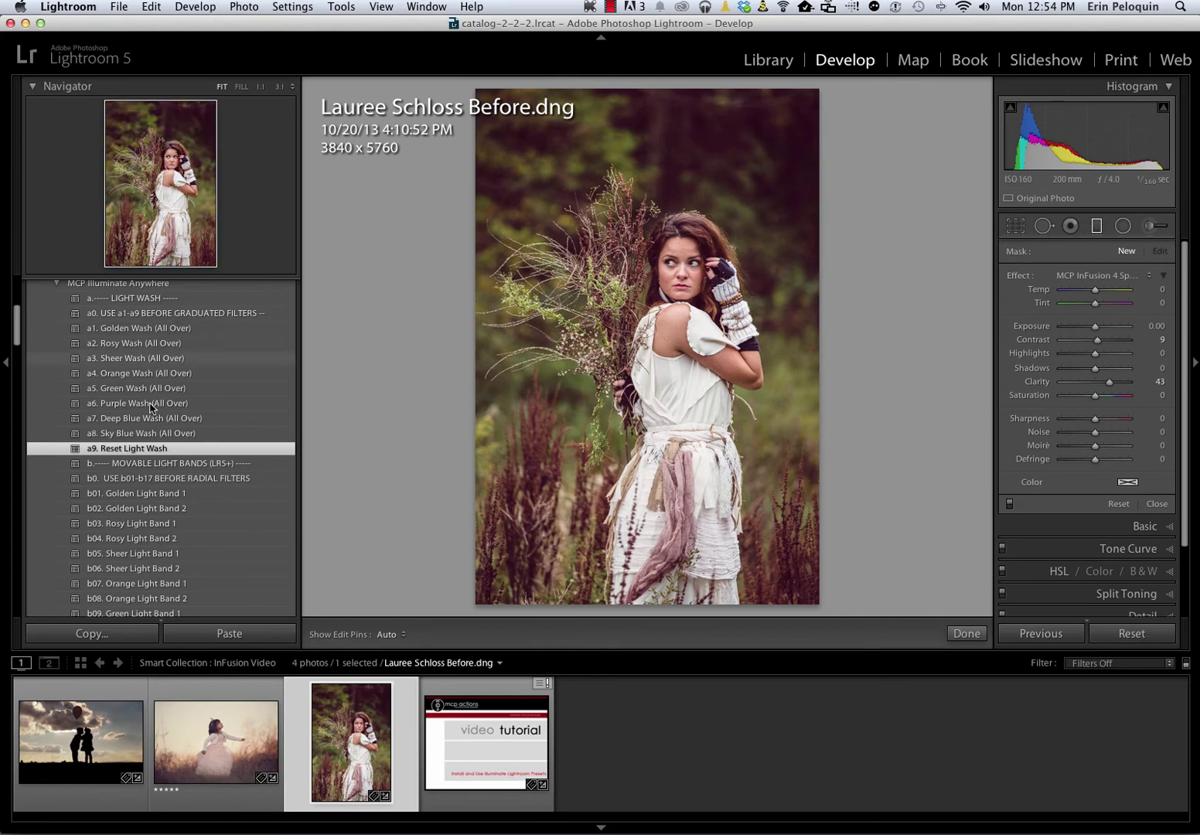
click(143, 539)
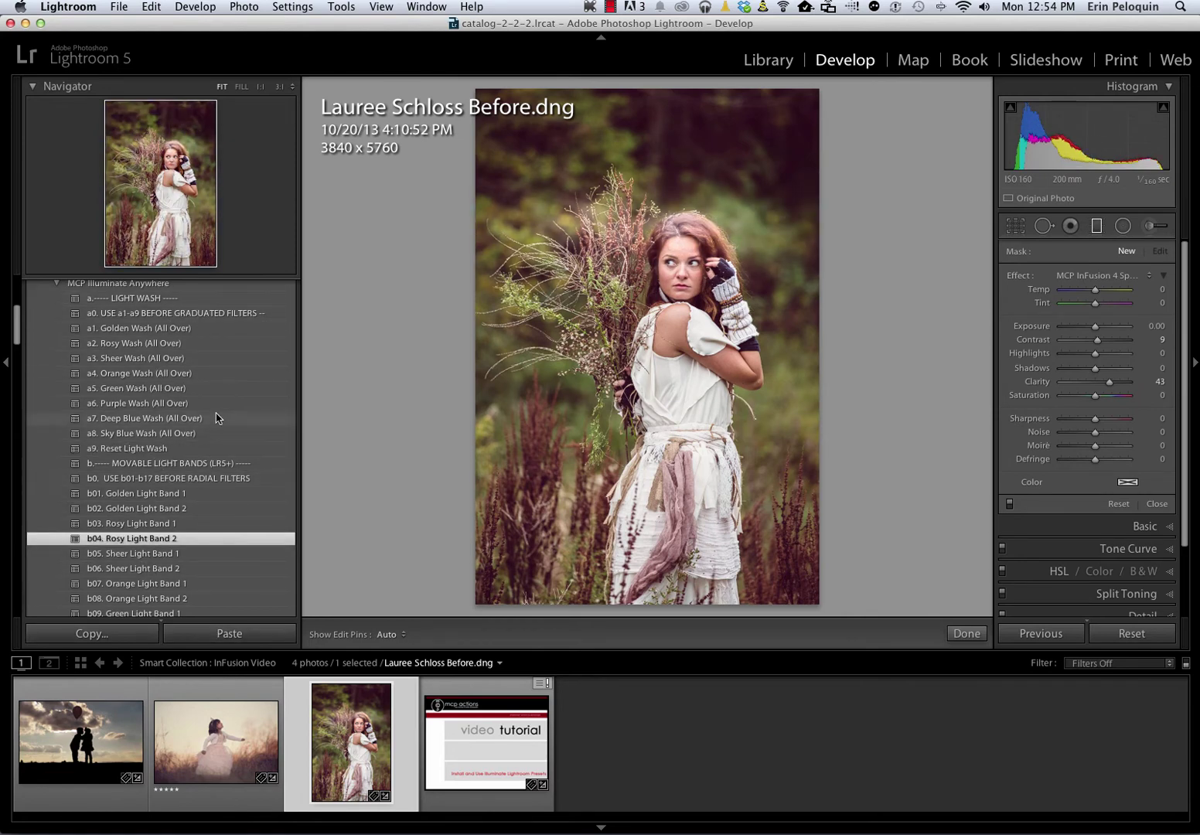
click(1093, 277)
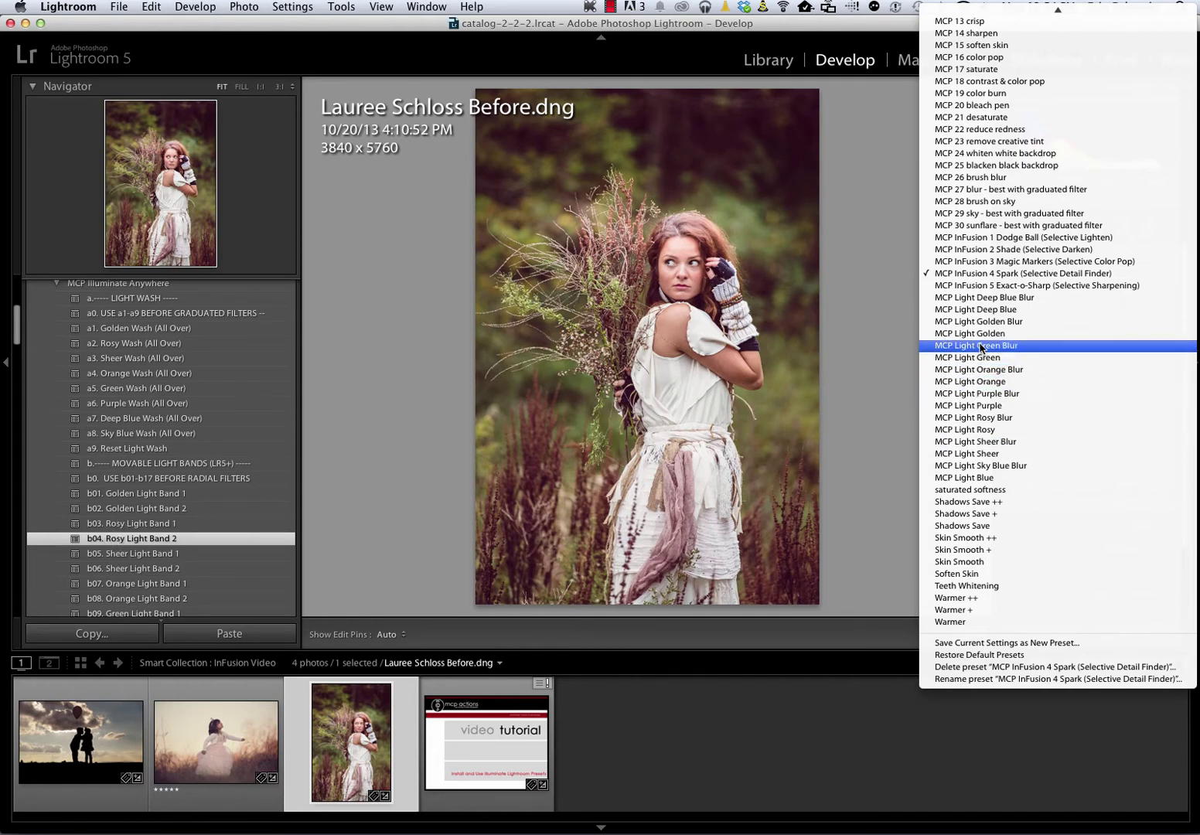
- Pick the MCP Light Rosy Blur effect and drag out a graduated filter on the field portrait
click(968, 418)
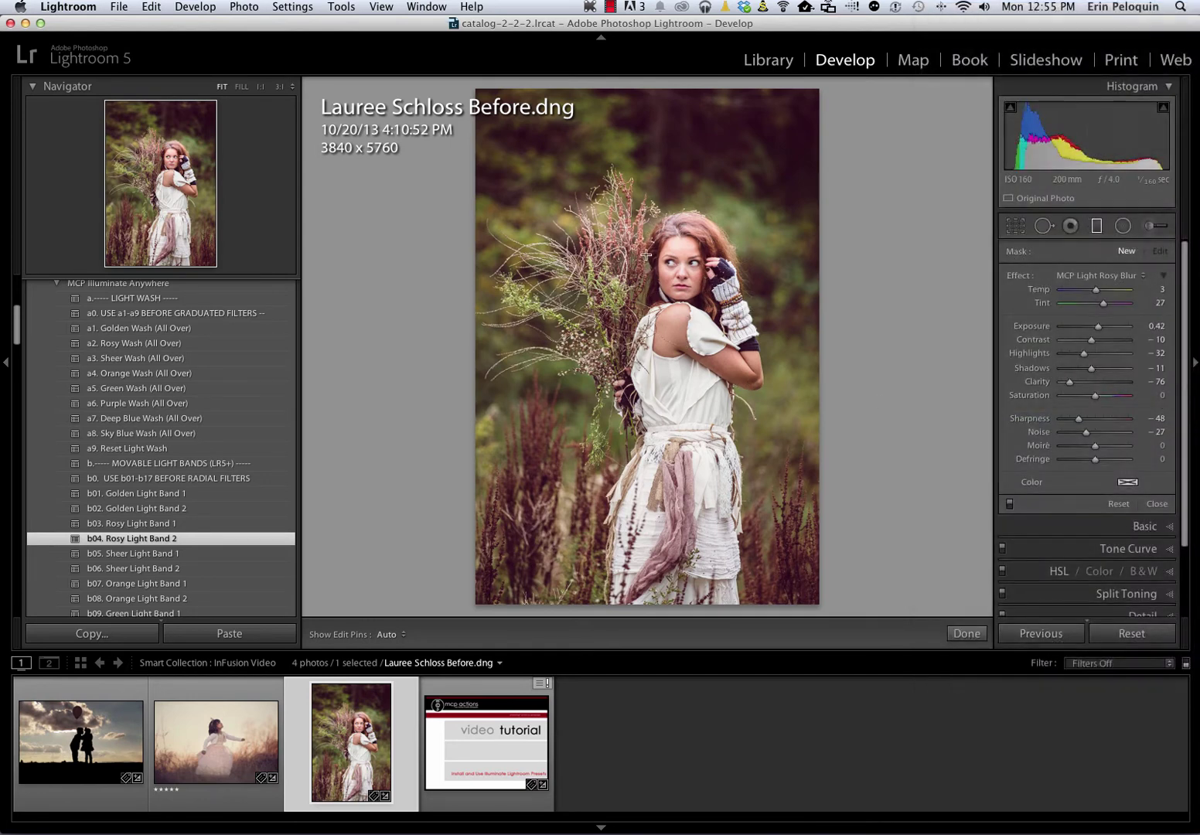
drag(487, 136, 656, 294)
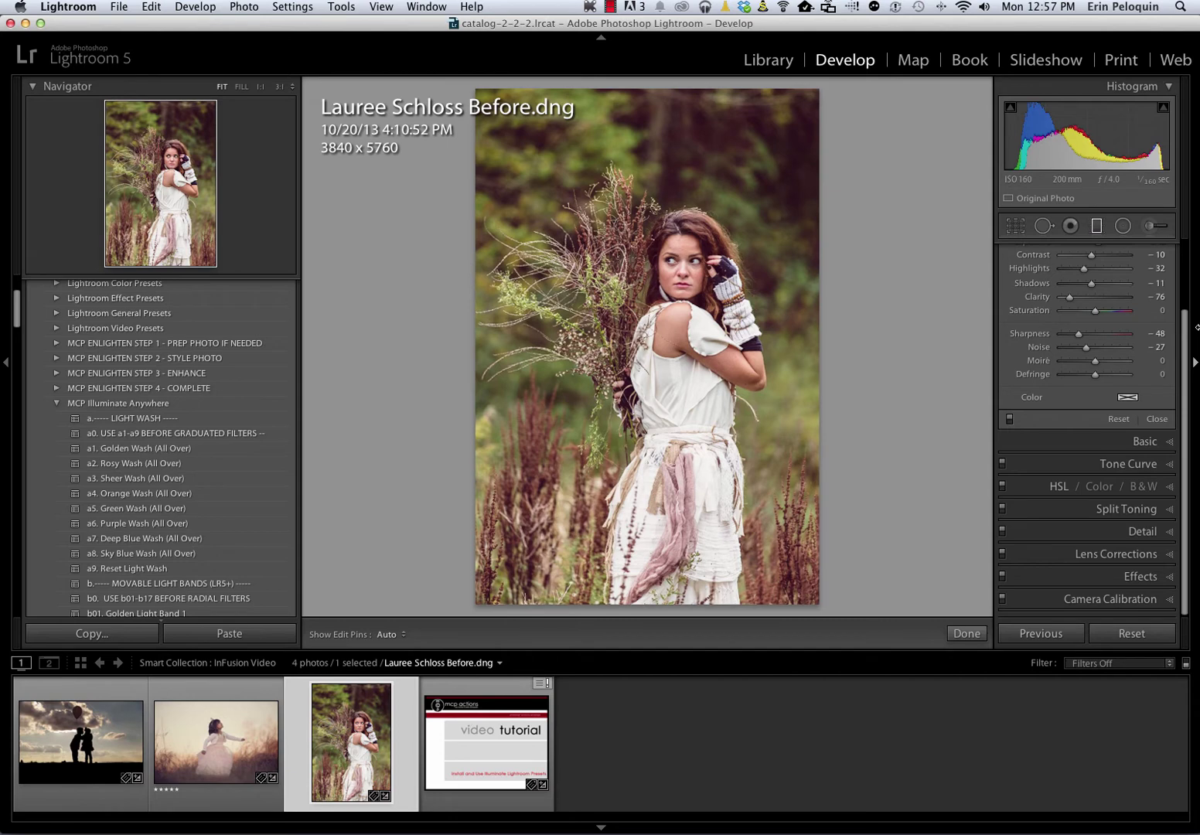
- Compare Before and After, then apply MCP Illuminate Vertical's c. Sheer Sunlight (From Top Left) preset
key(backslash)
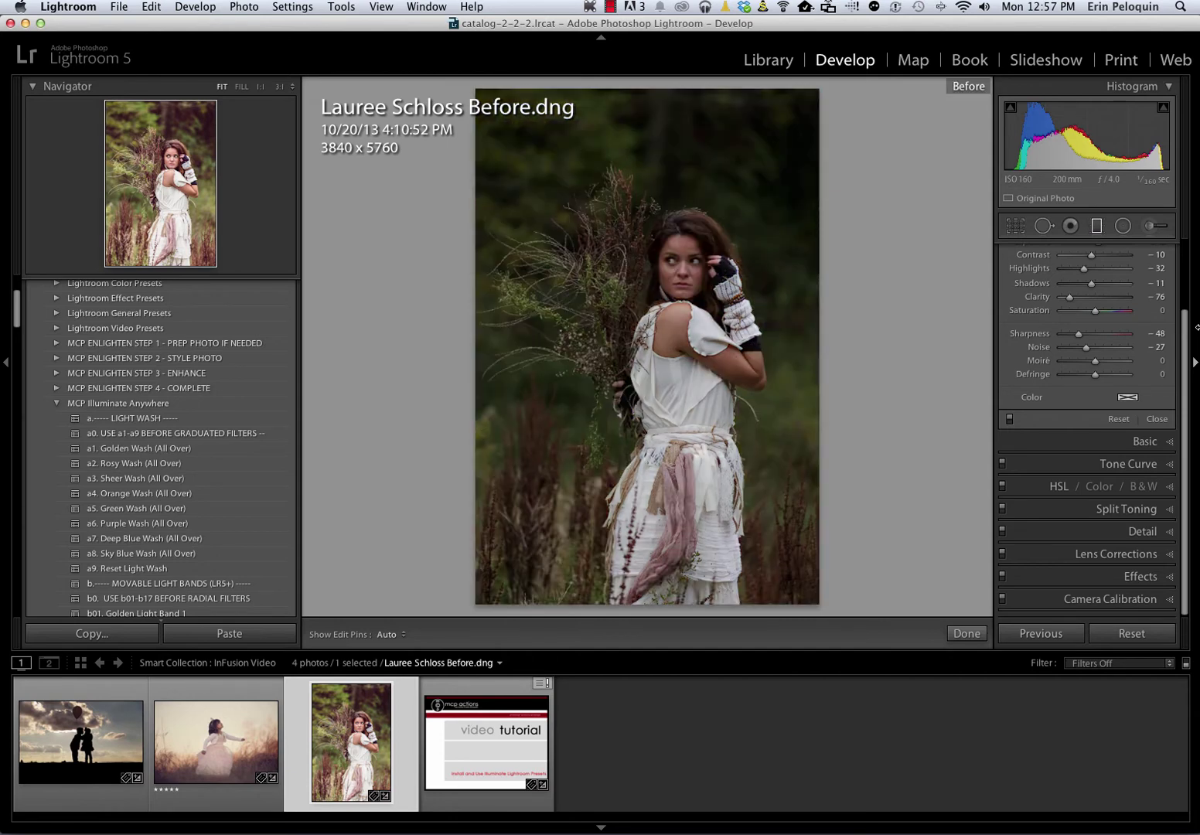
key(backslash)
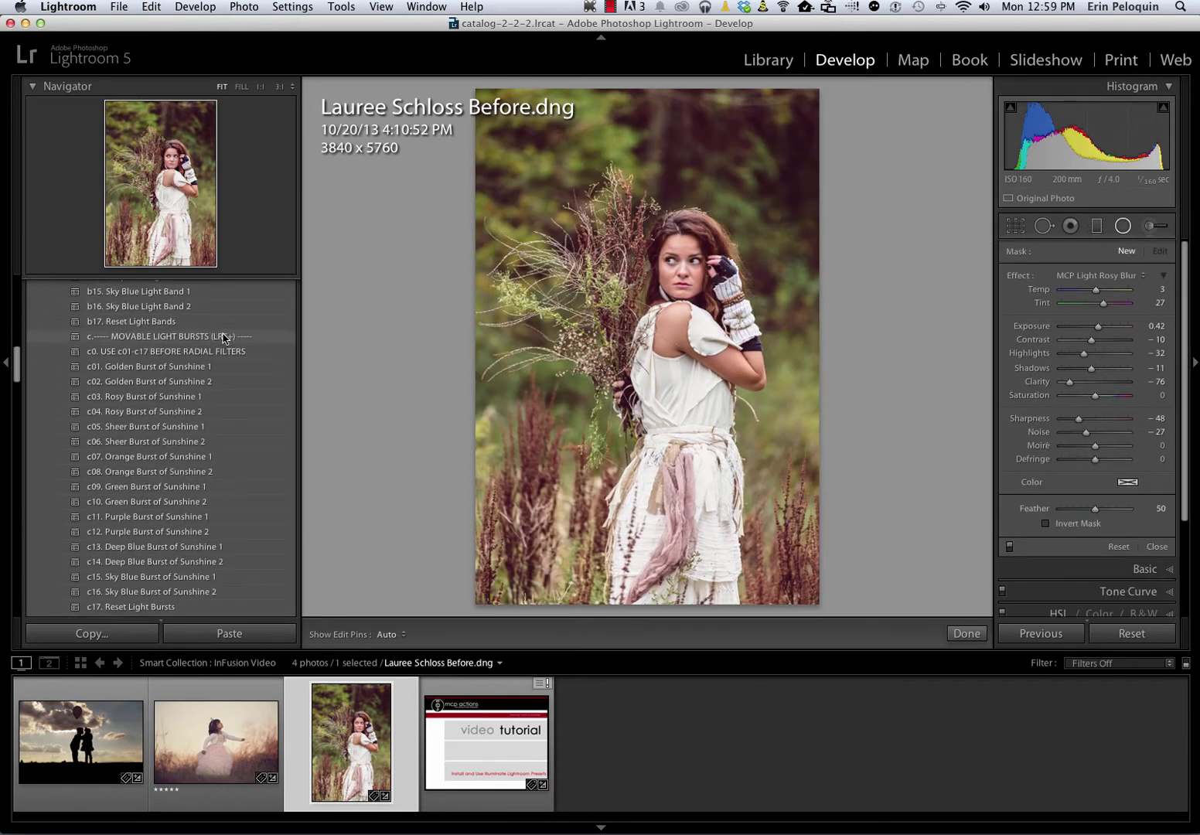
scroll(220, 379, down, 5)
scroll(207, 415, down, 3)
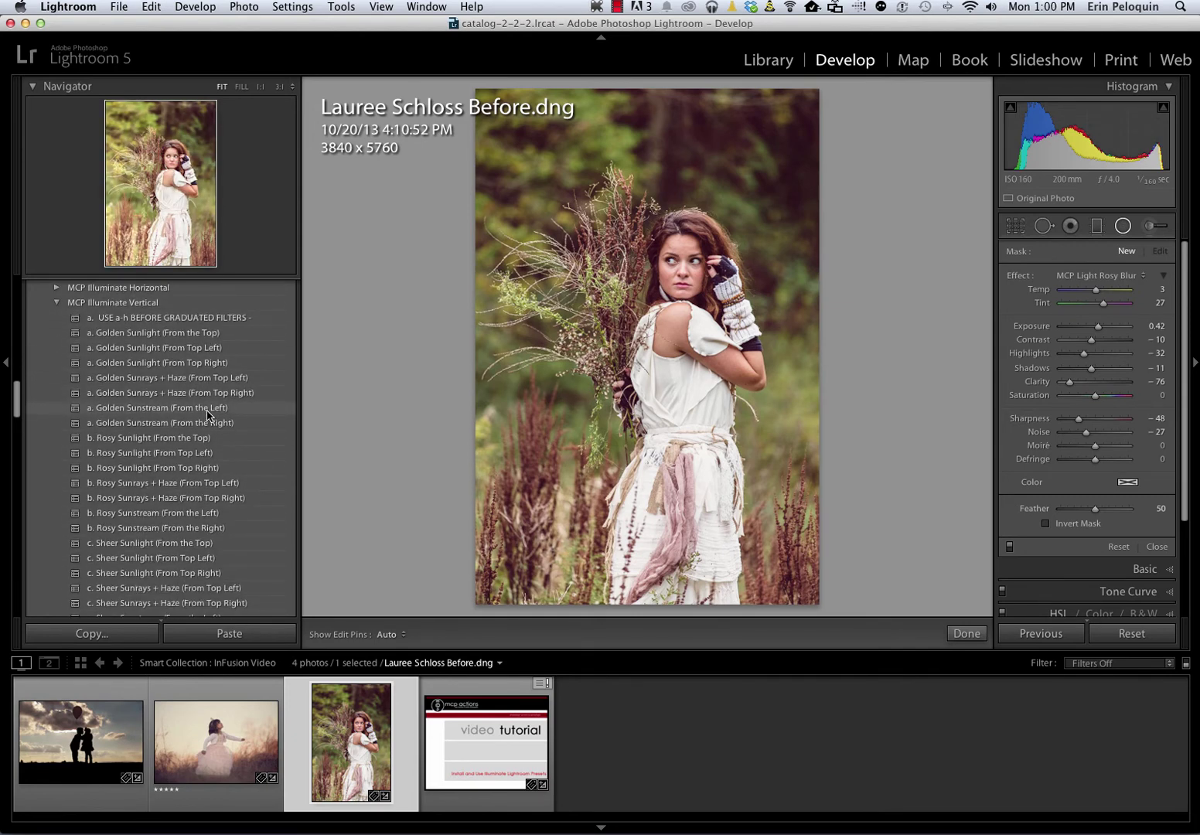
scroll(205, 433, down, 4)
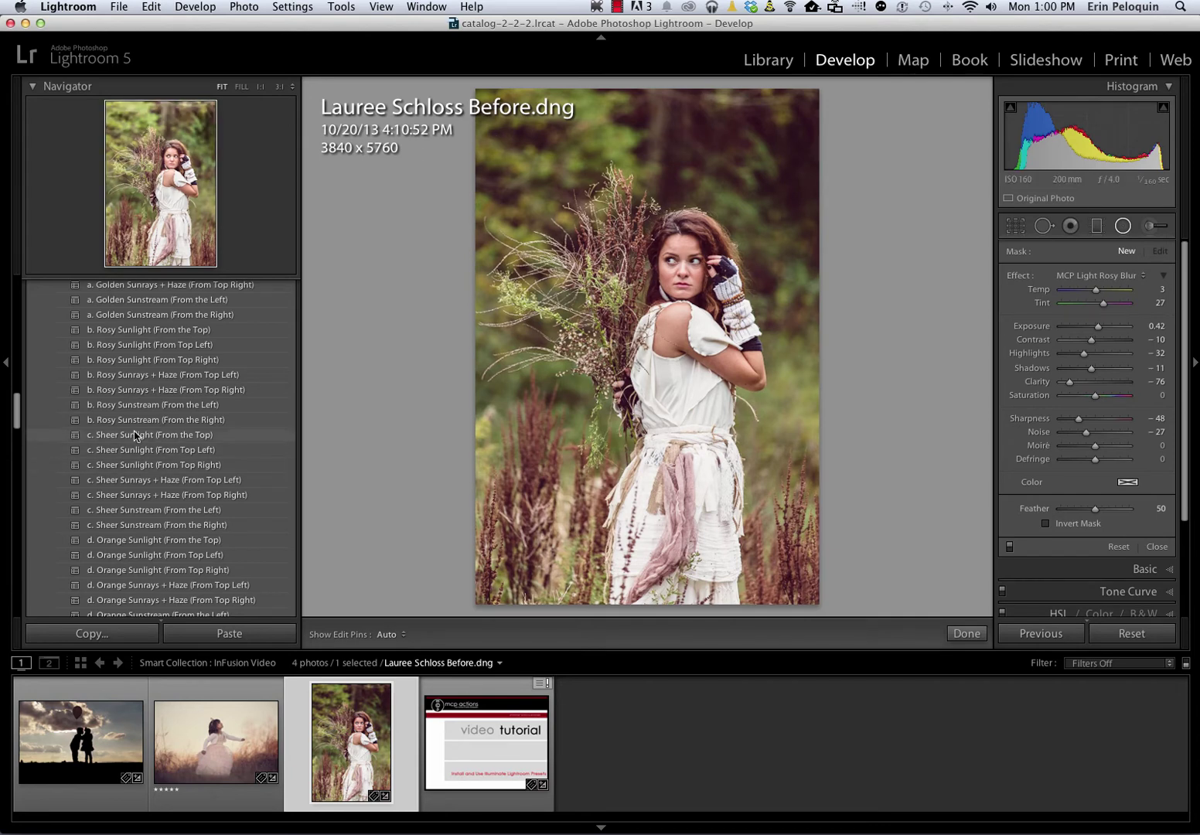
click(116, 456)
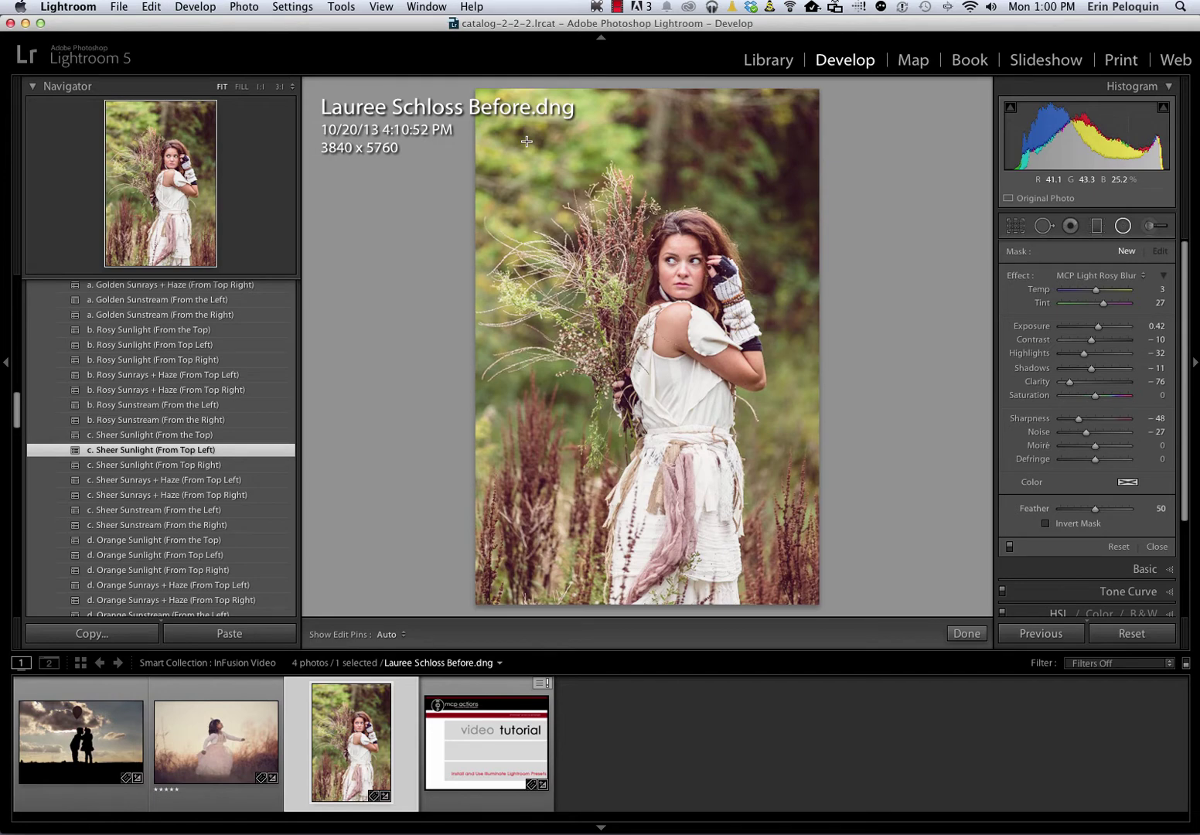
scroll(126, 472, up, 6)
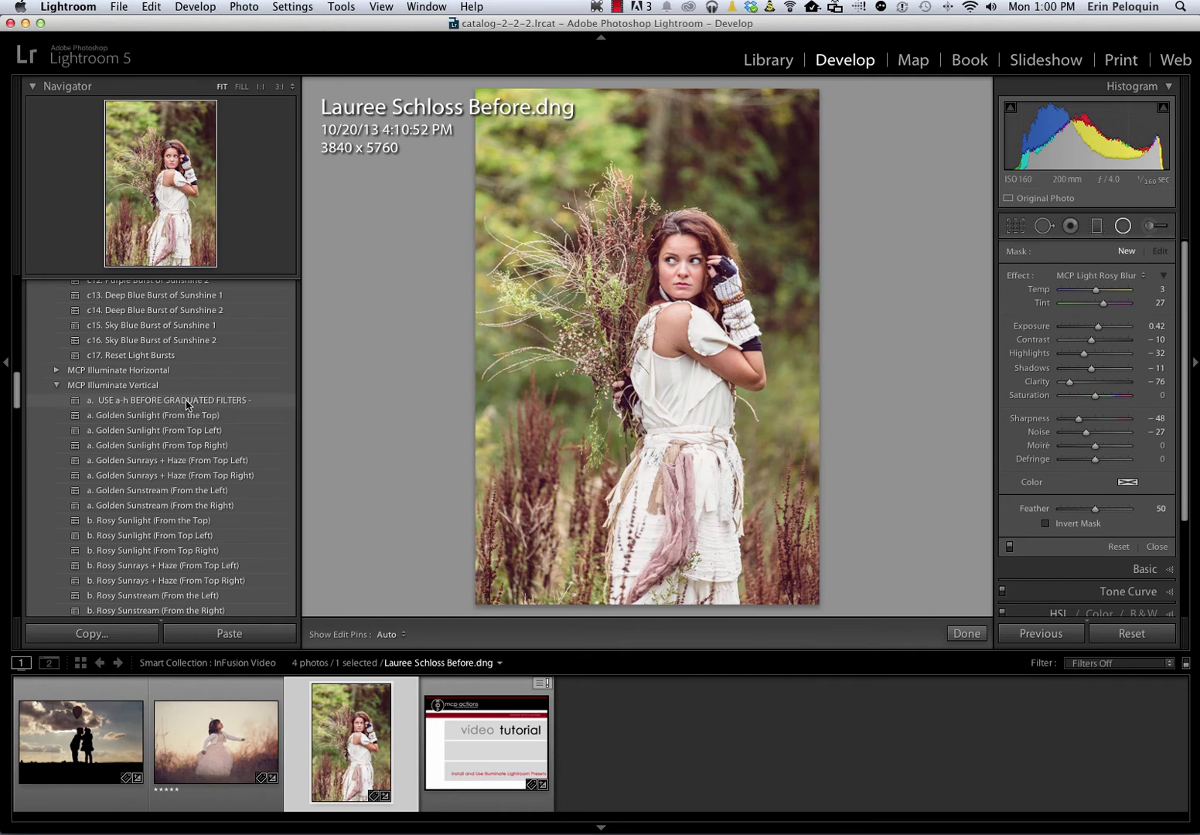
- Switch to the Graduated Filter tool and inspect the upper and lower filter pins
scroll(186, 405, down, 1)
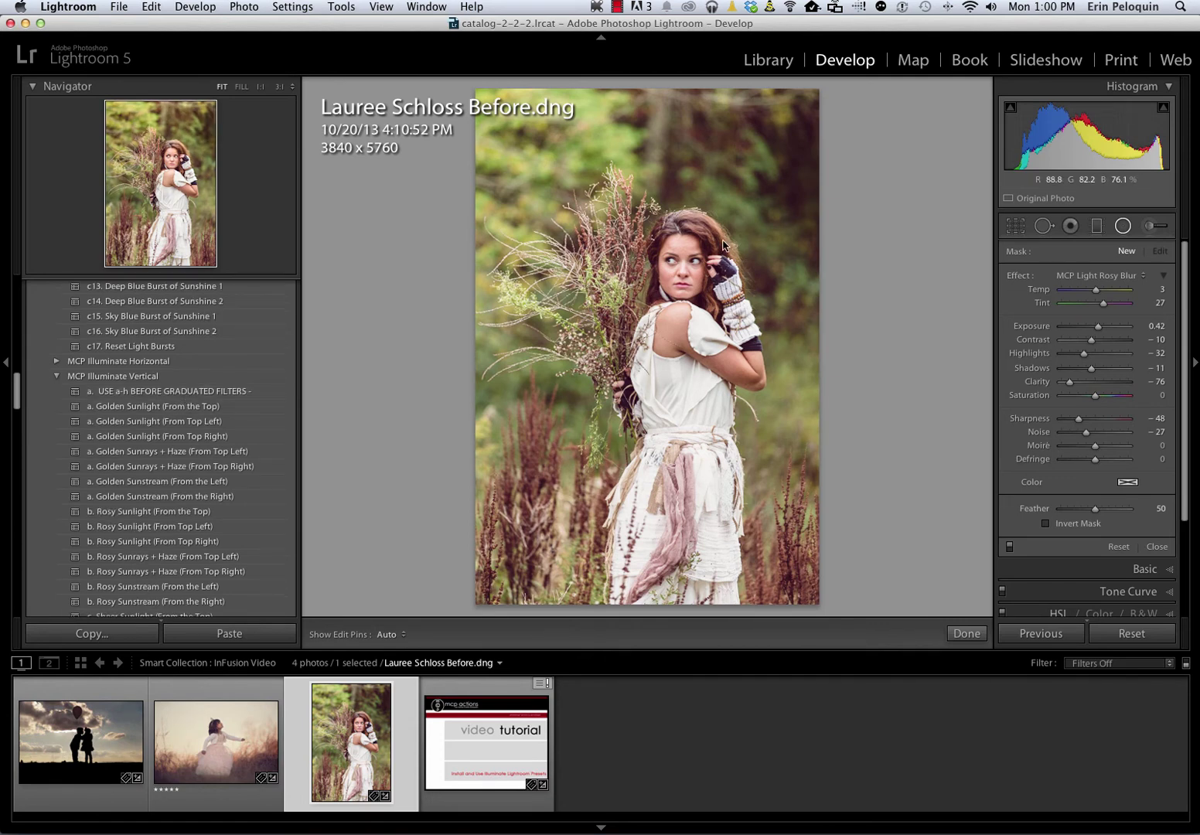
click(1095, 232)
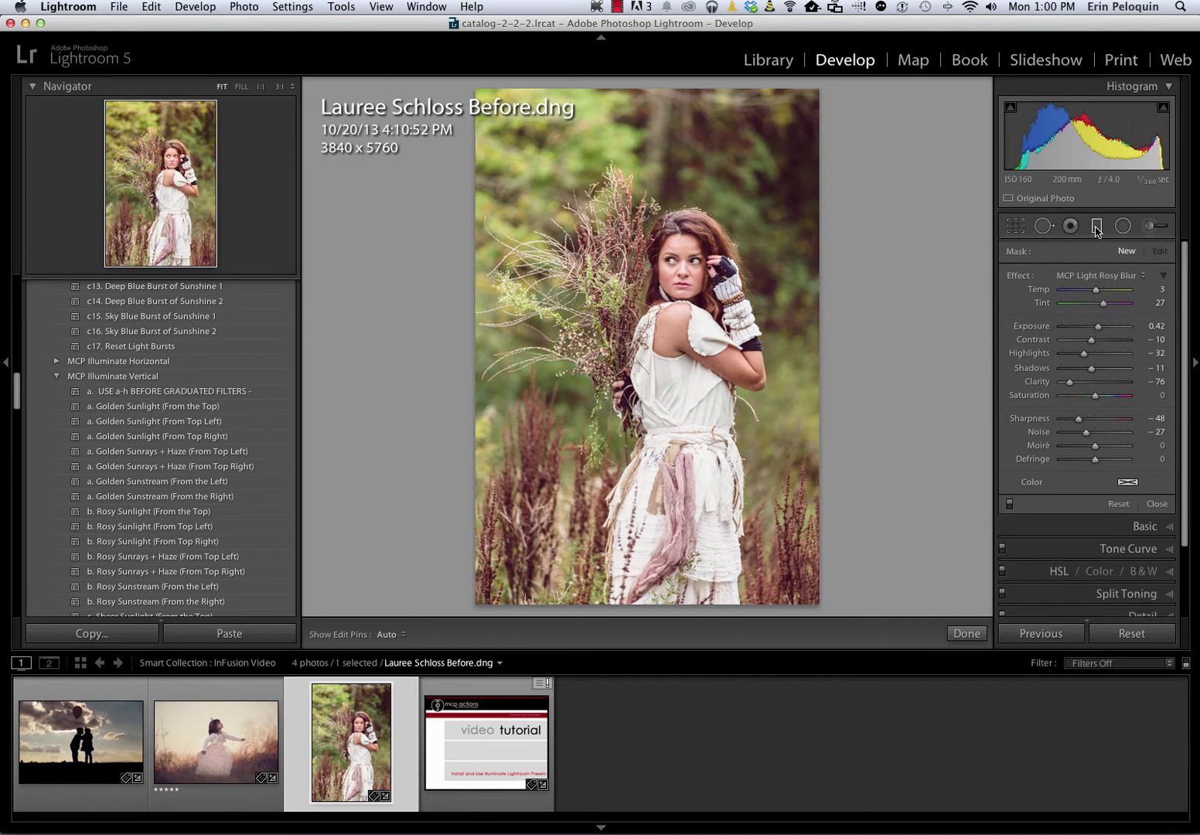
mouse_move(946, 307)
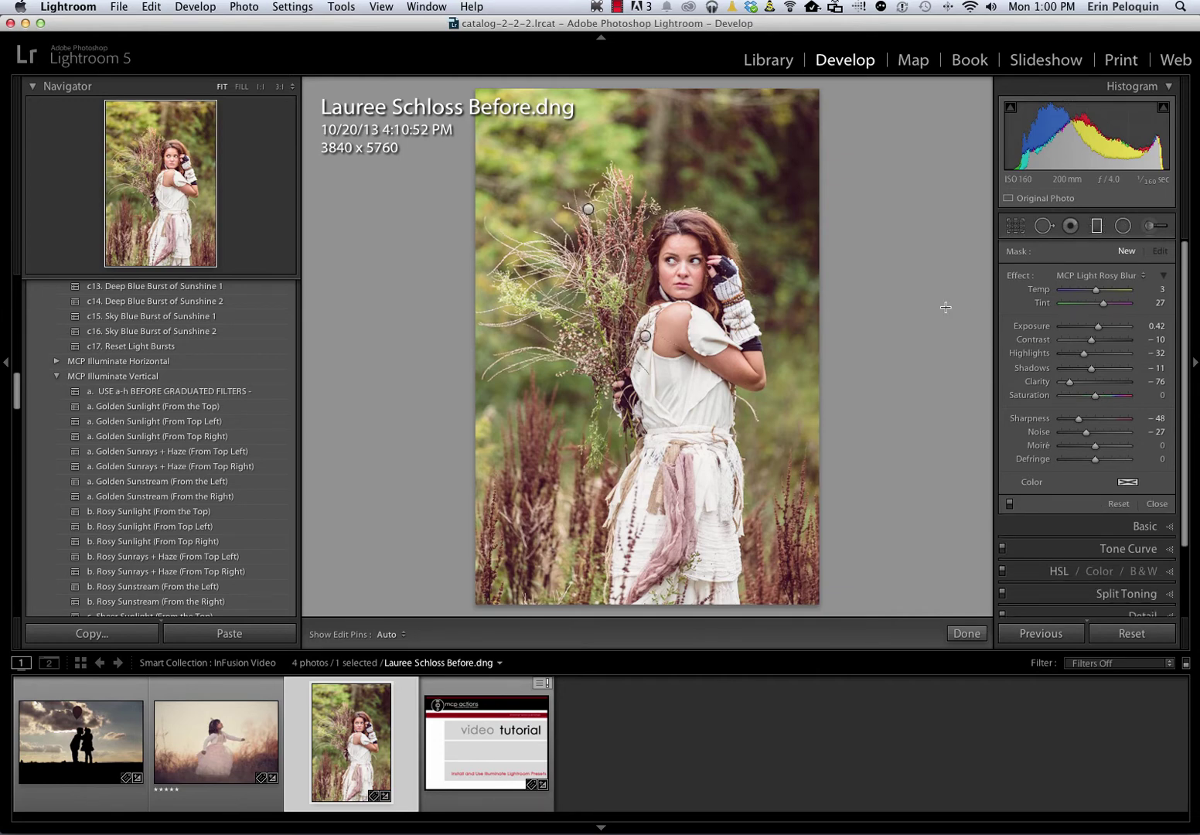
click(587, 207)
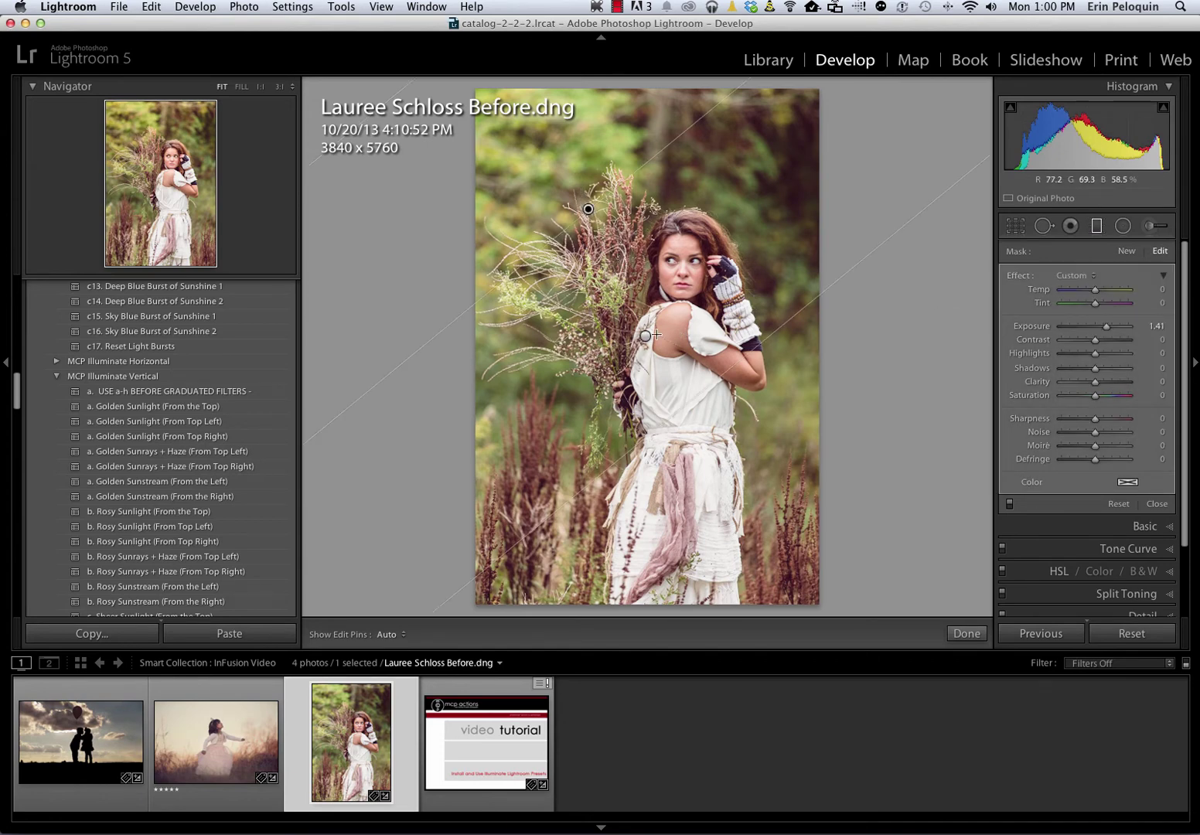
click(644, 334)
click(588, 209)
click(646, 337)
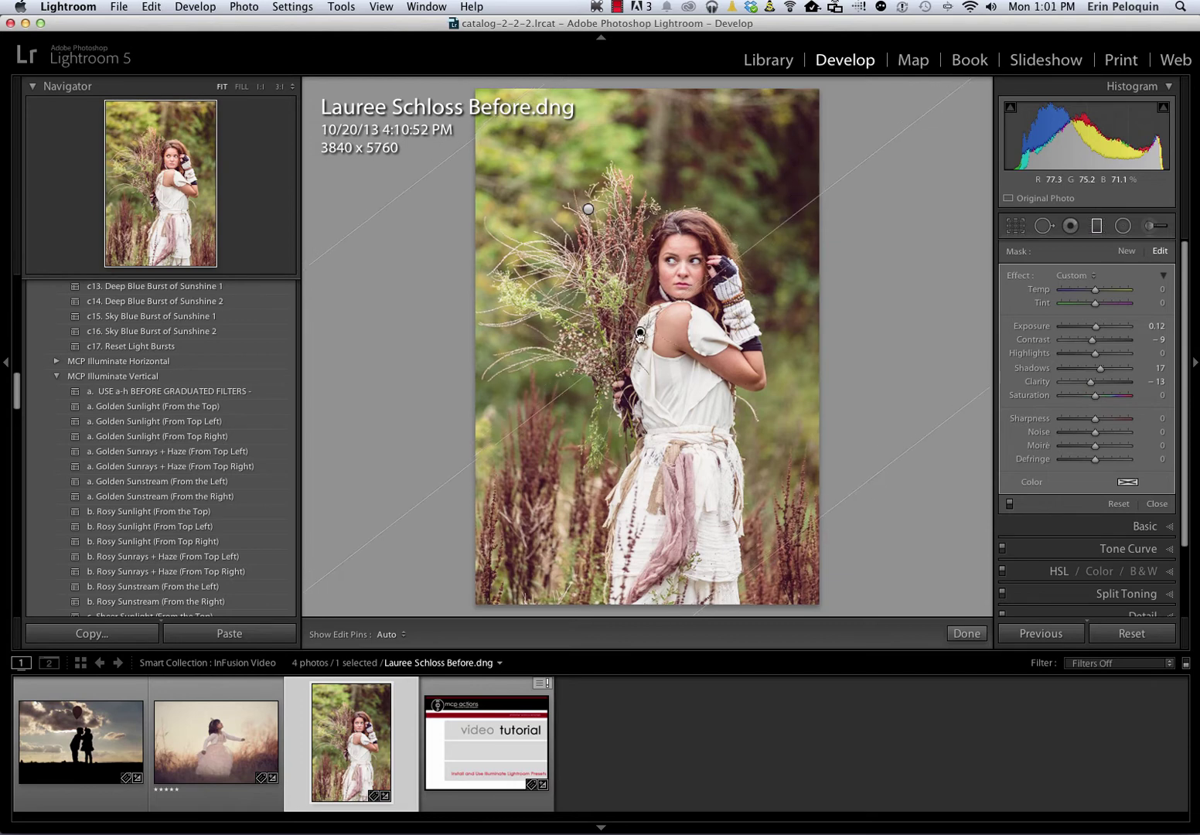
- Move the lower graduated filter down-right and lower the upper filter's Exposure to 1.34
drag(642, 340, 646, 344)
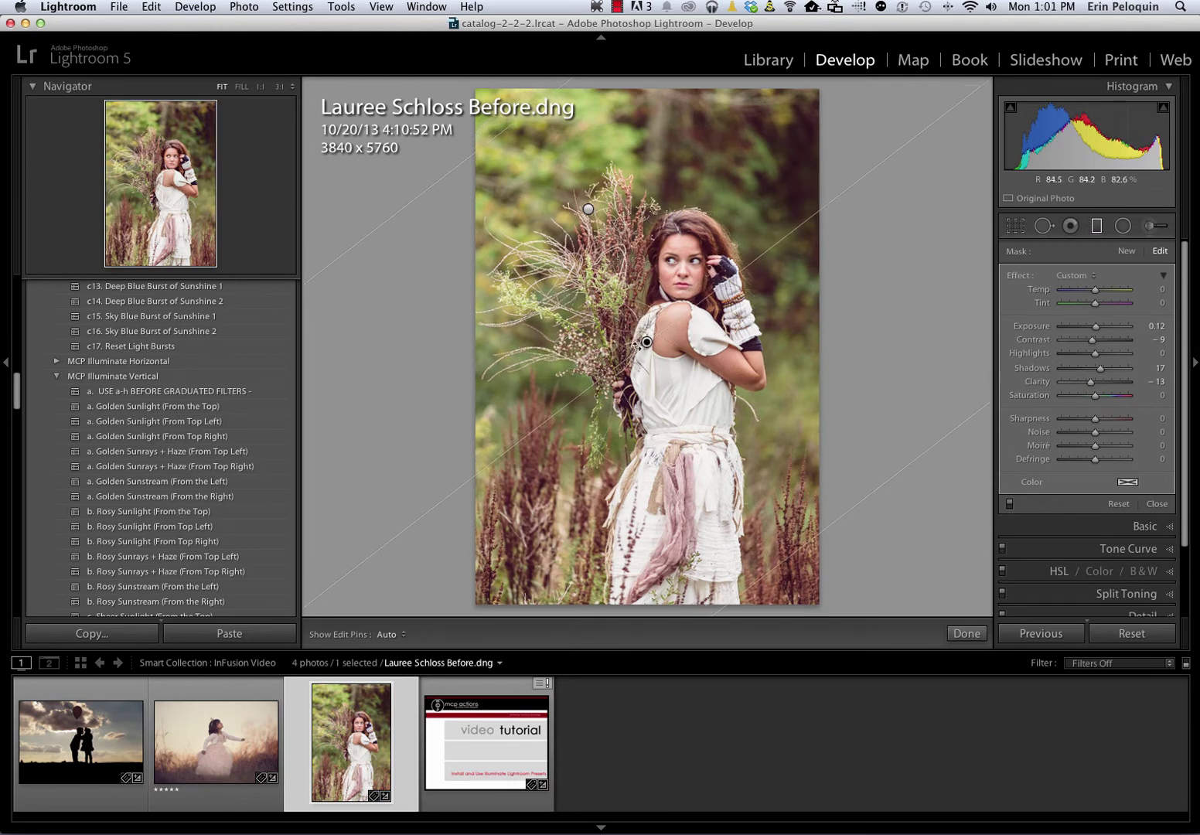
click(588, 210)
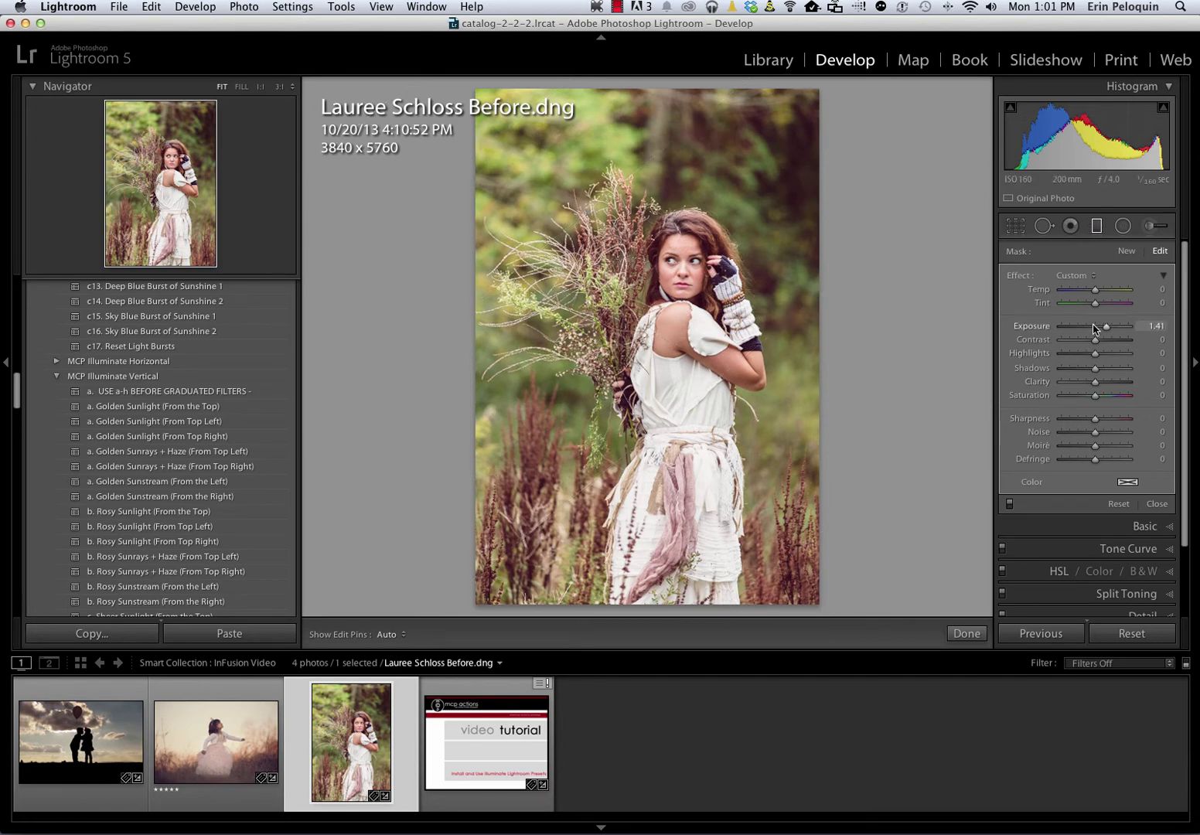
drag(1094, 328, 1092, 328)
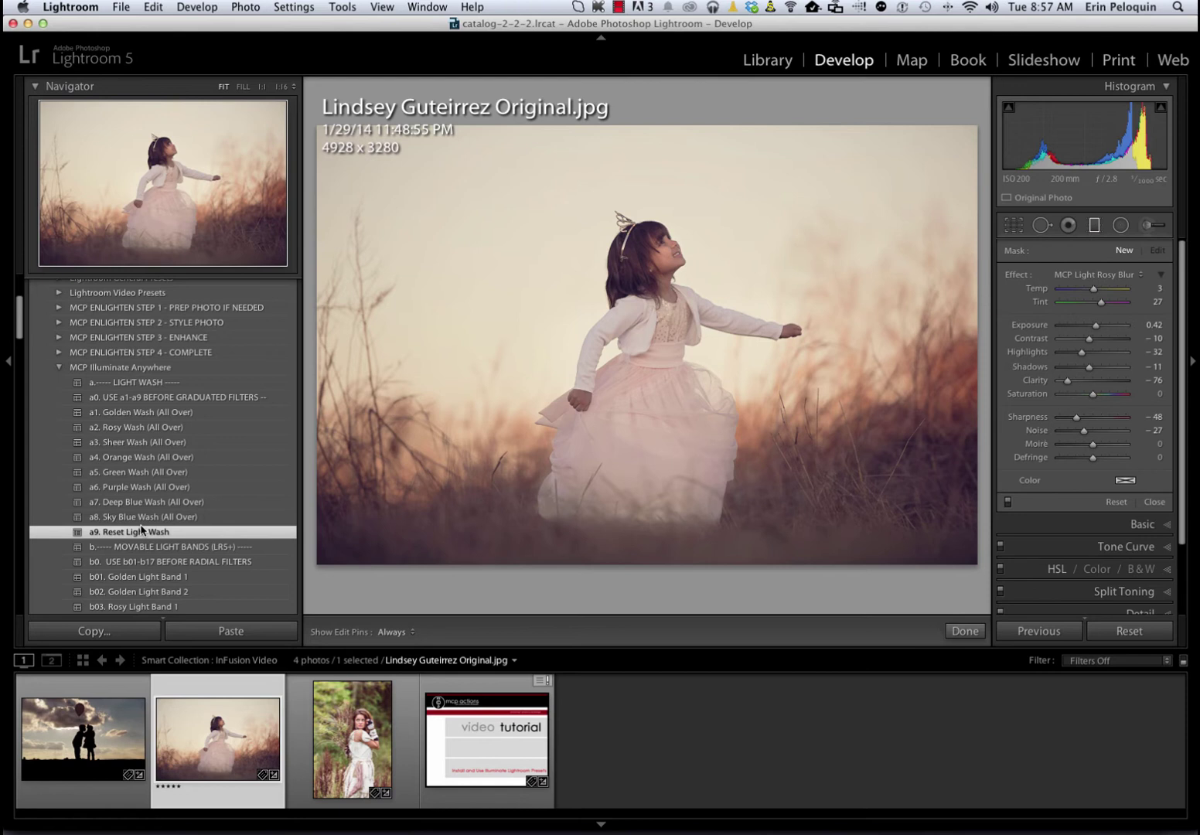
key(backslash)
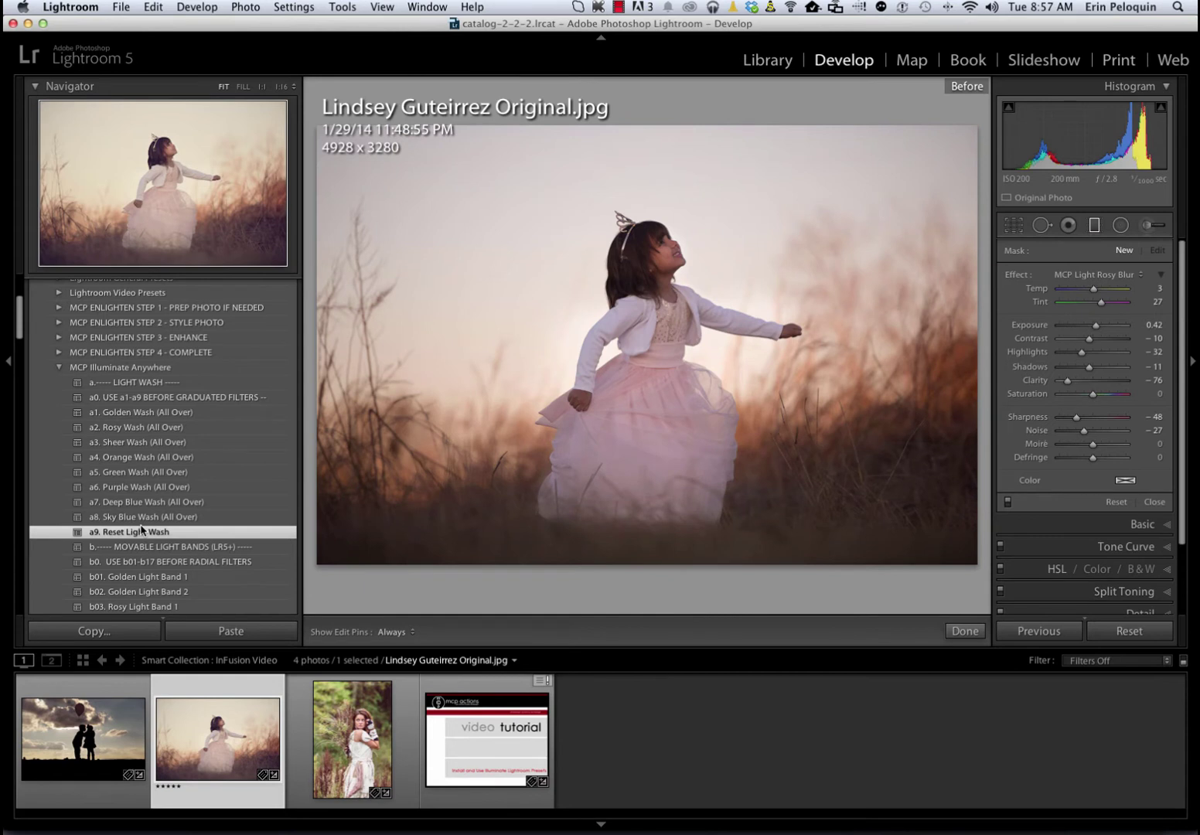
key(backslash)
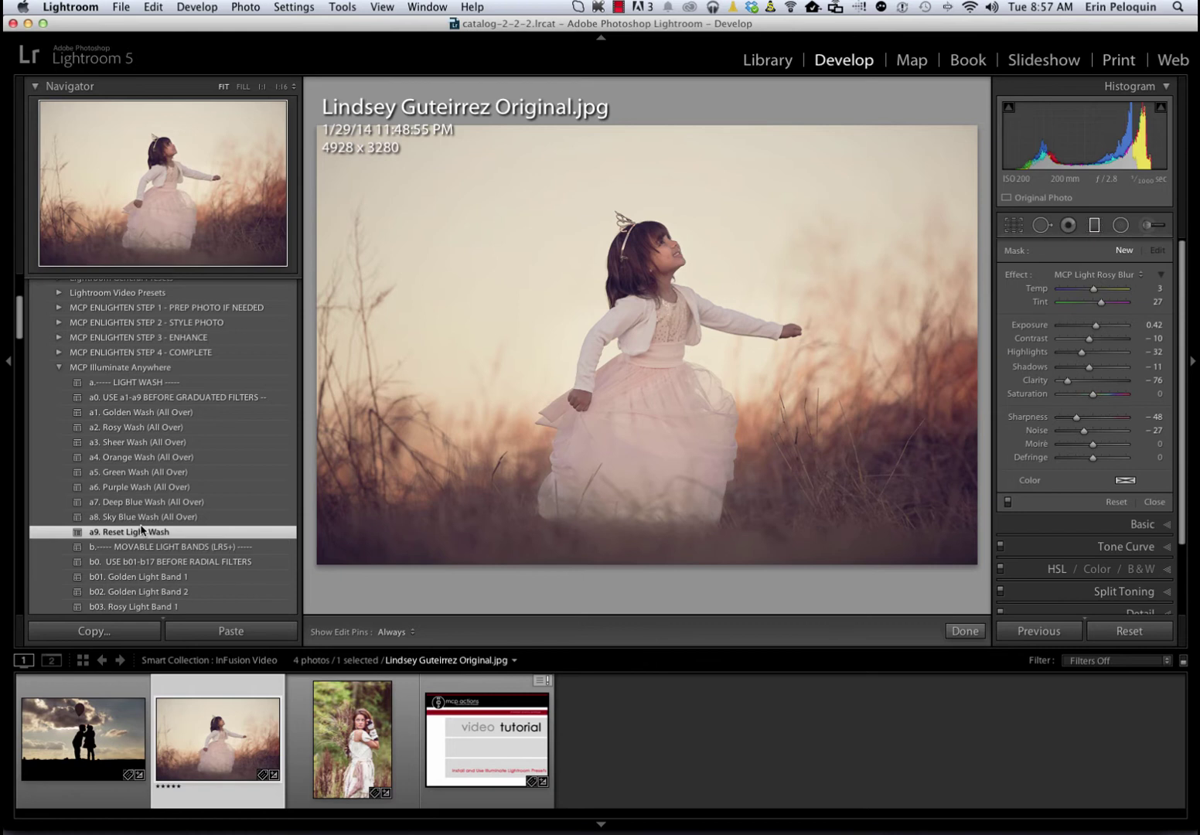
scroll(142, 529, down, 1)
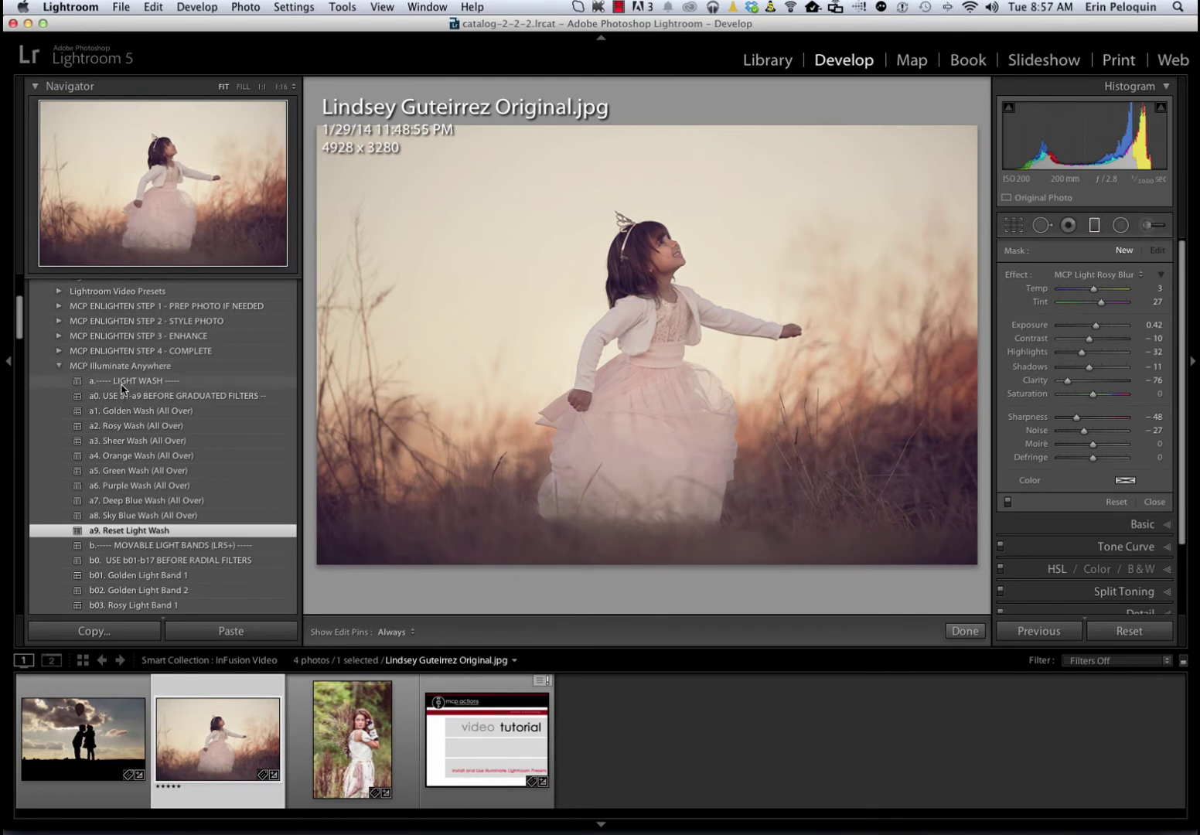
- Apply the a7. Deep Blue Wash (All Over) preset from MCP Illuminate Anywhere
click(118, 501)
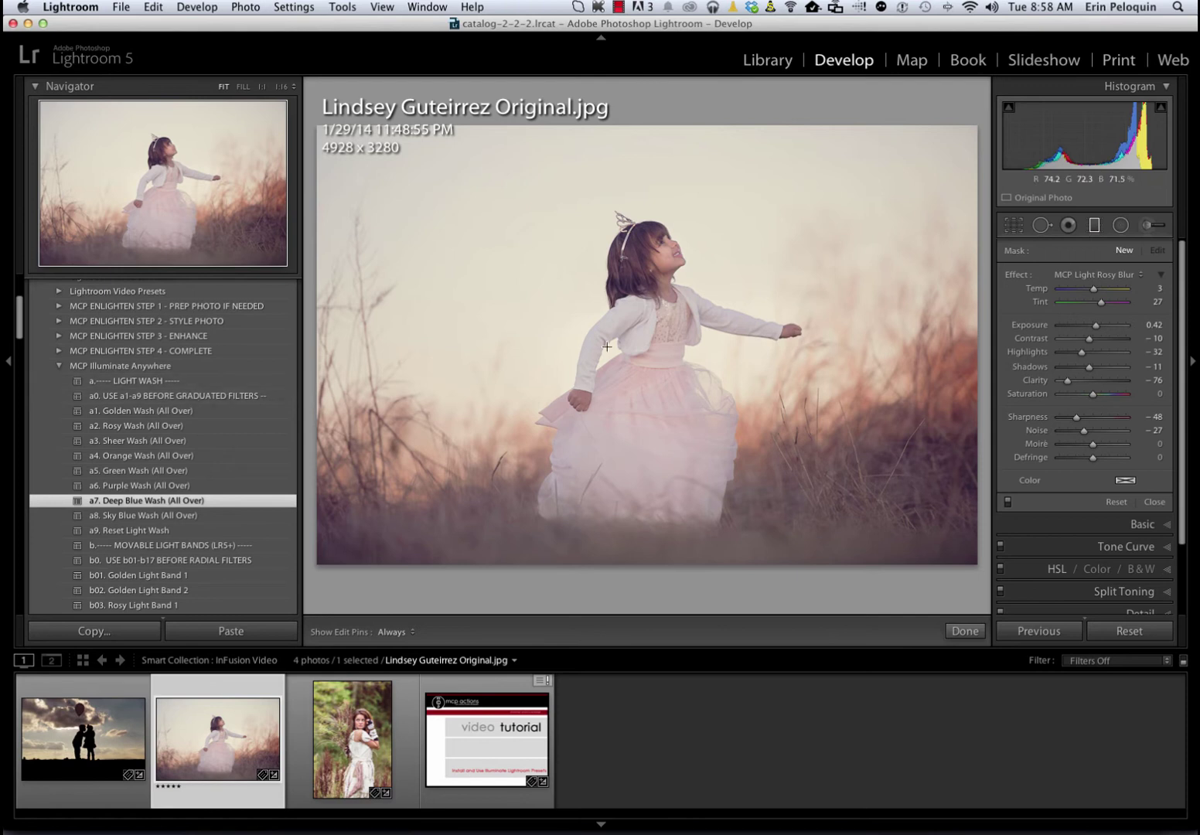
key(super+z)
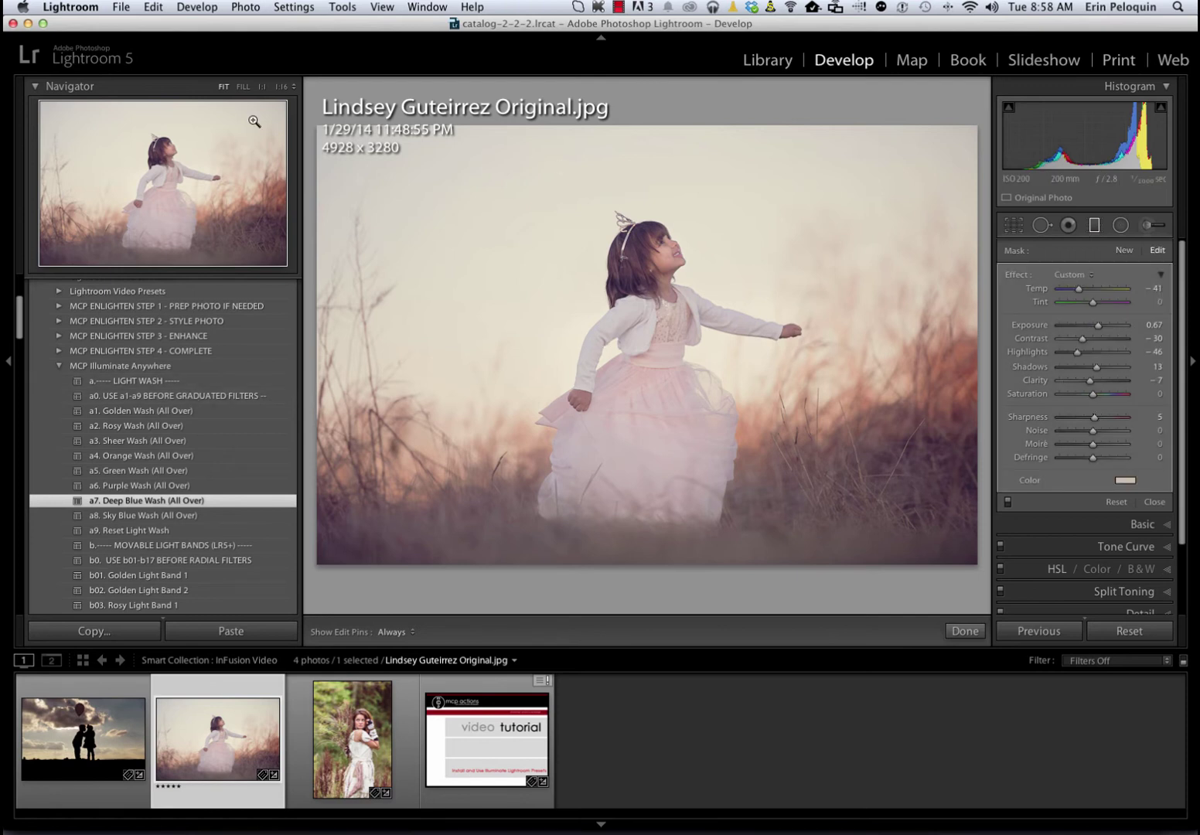
click(287, 90)
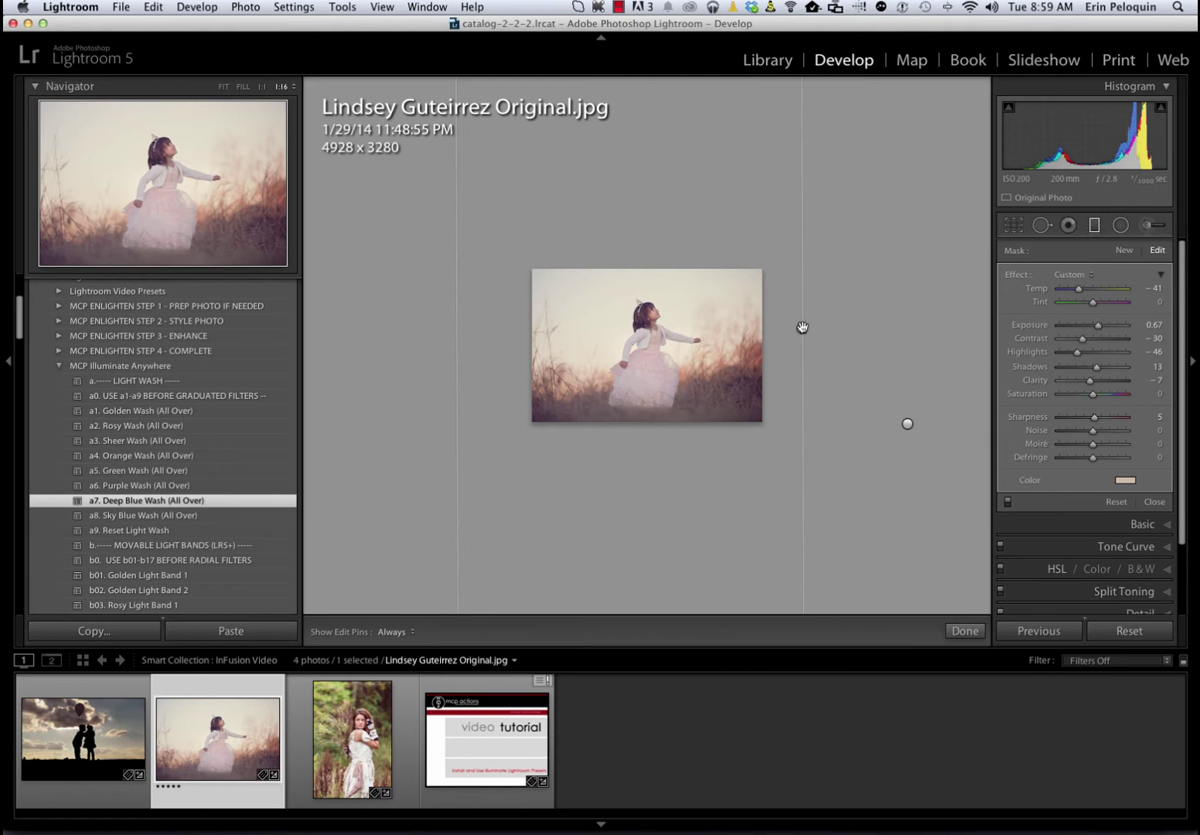
key(h)
key(h)
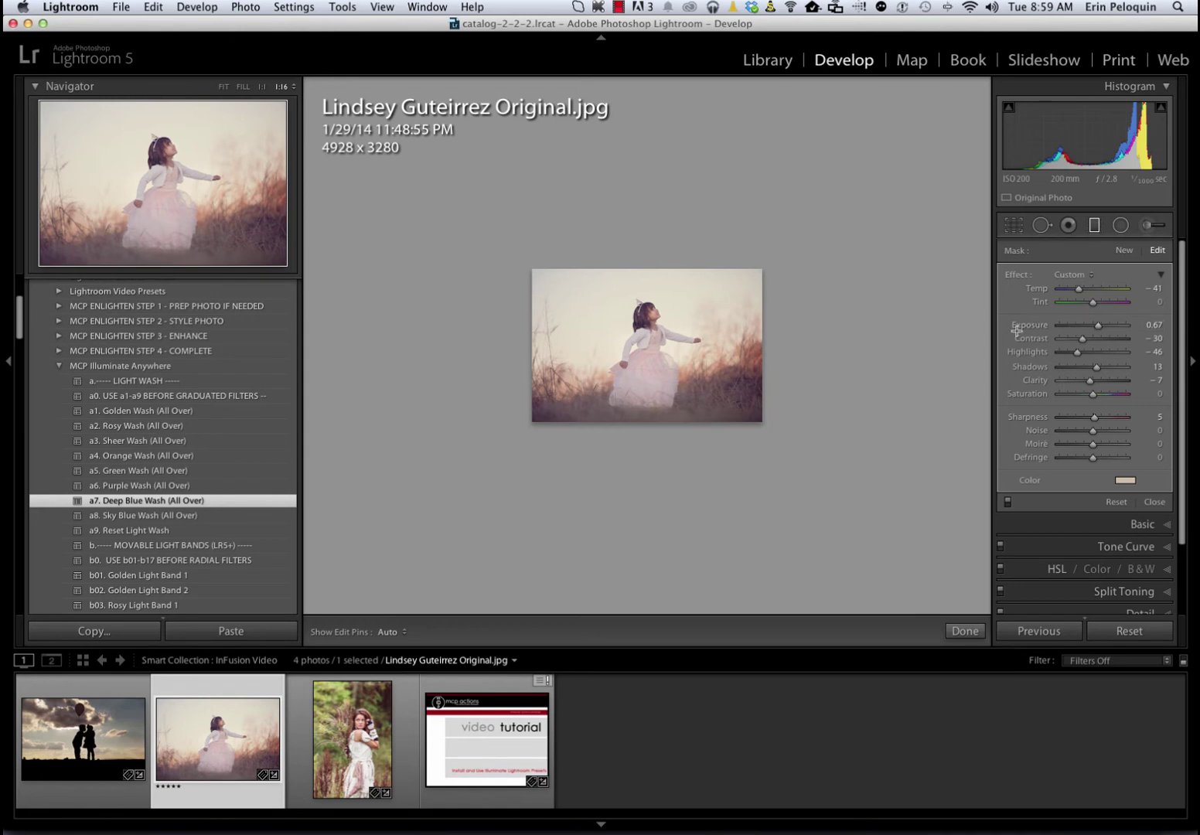
click(223, 86)
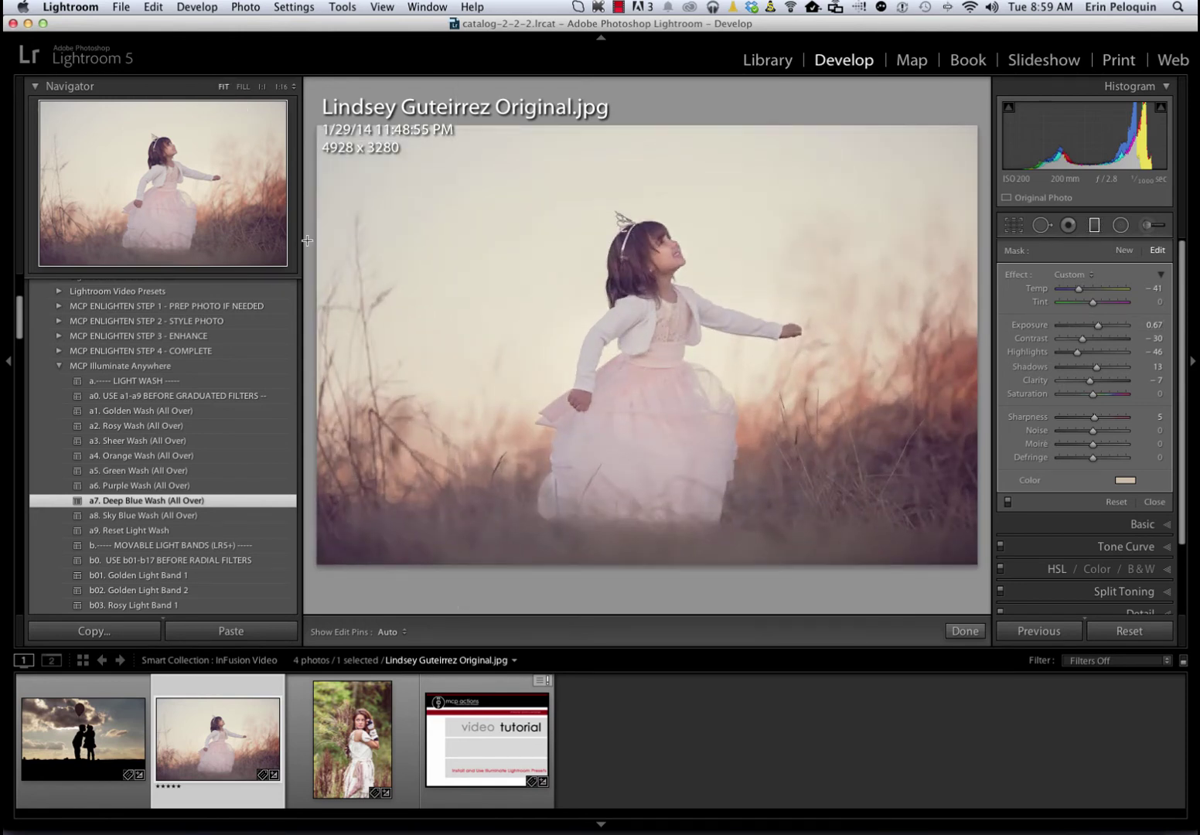
click(71, 754)
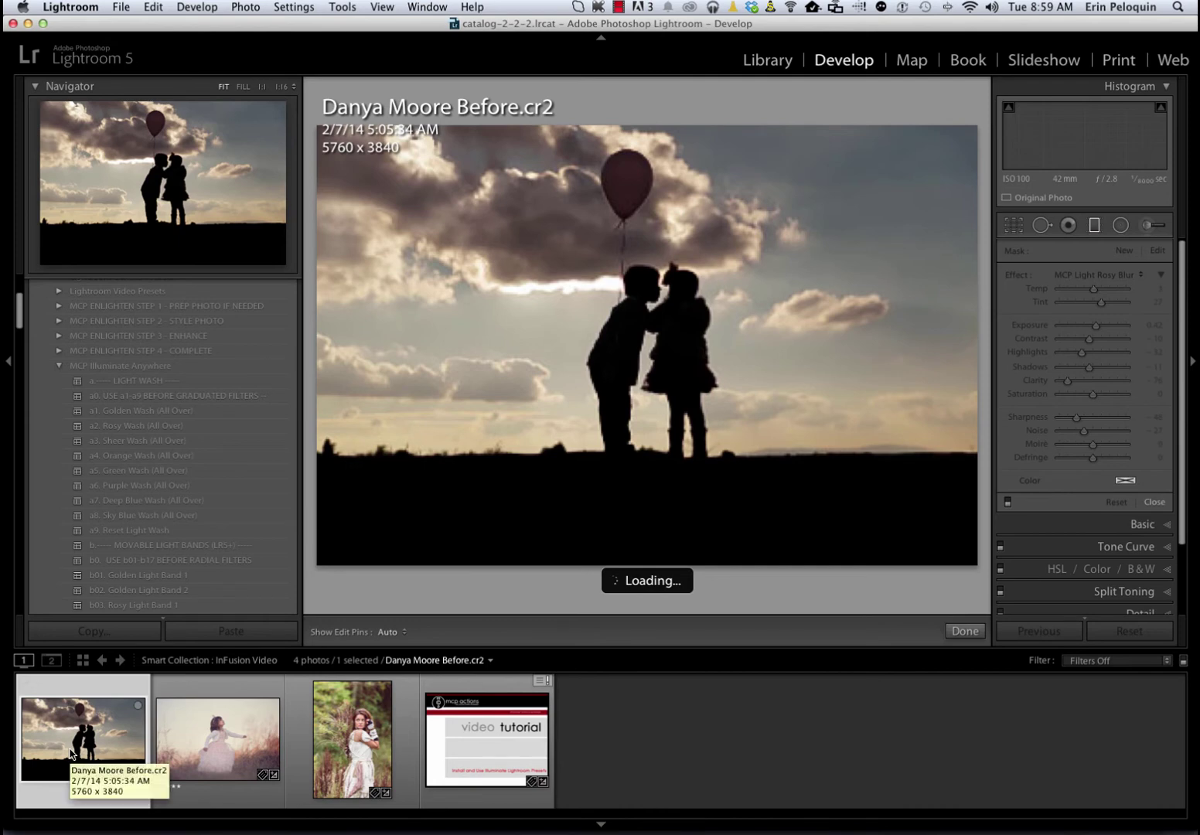
key(backslash)
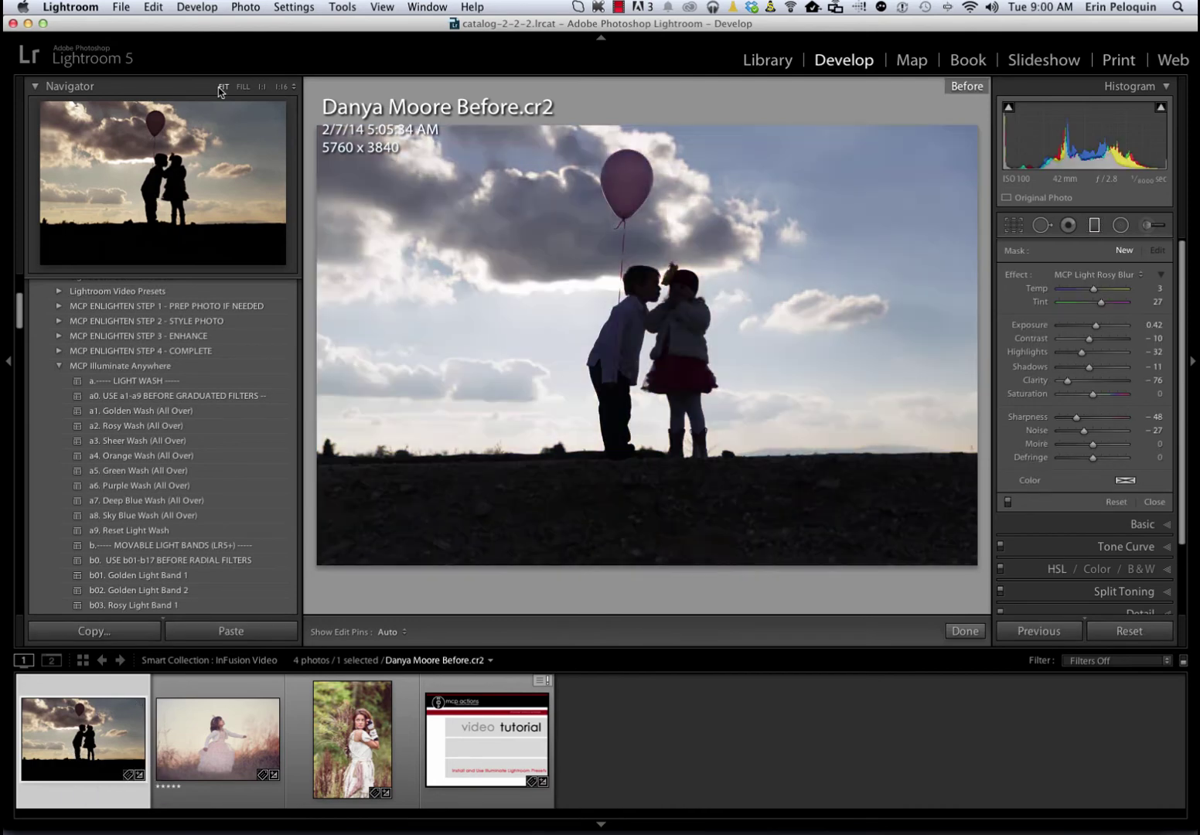
key(backslash)
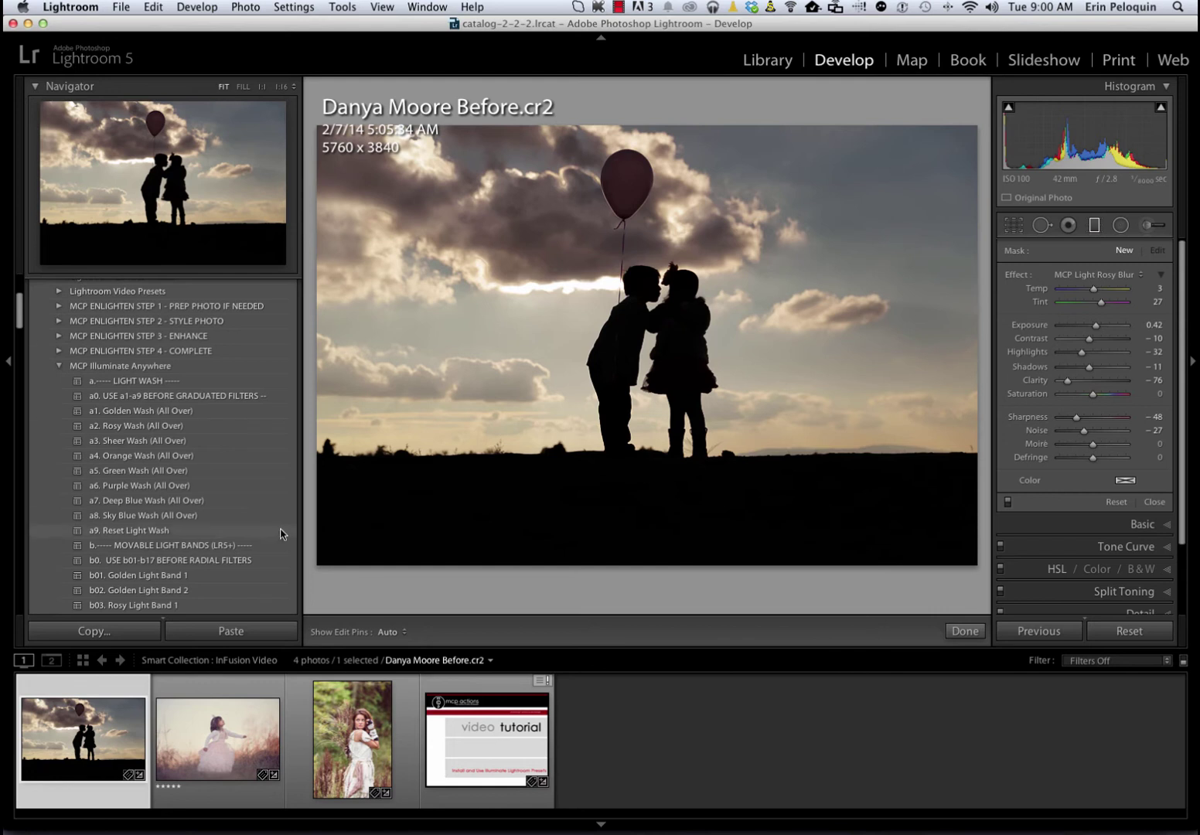
- Apply the a2. Rosy Wash (All Over) preset to the silhouette photo
click(166, 428)
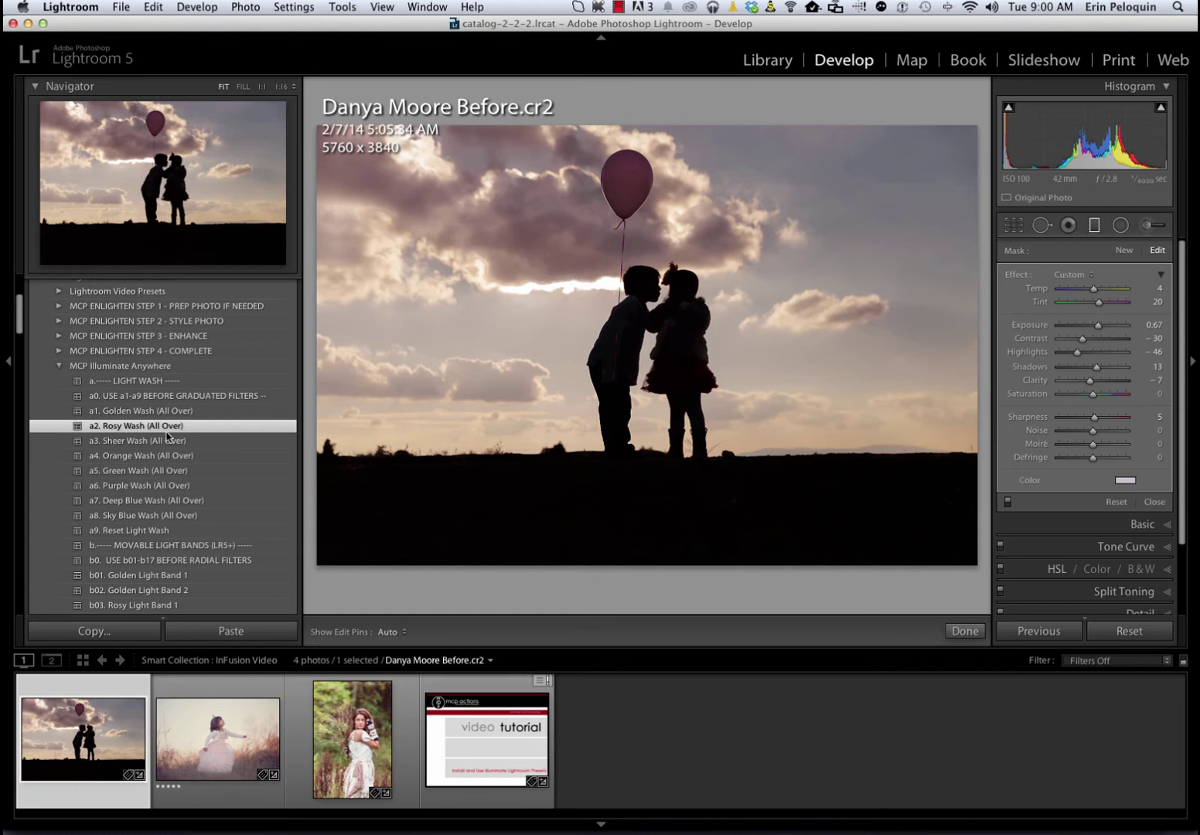
scroll(148, 503, up, 1)
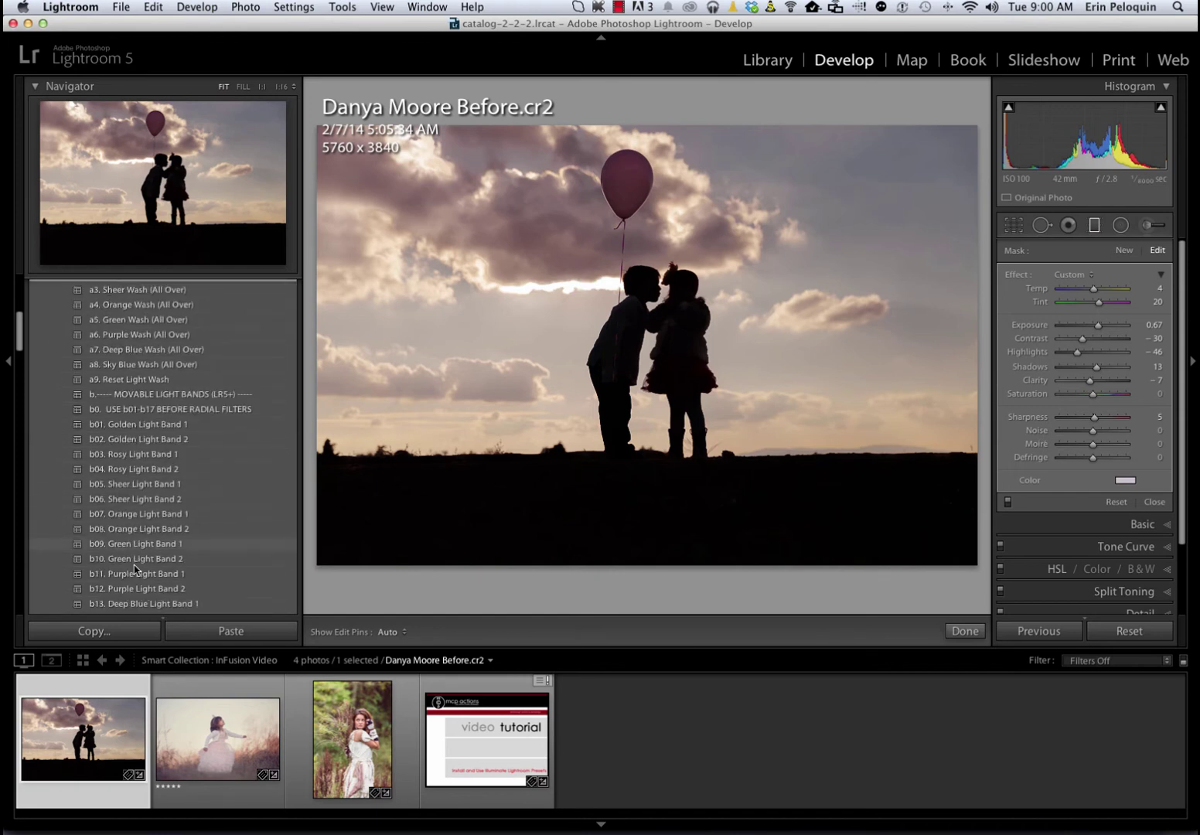
scroll(139, 561, down, 8)
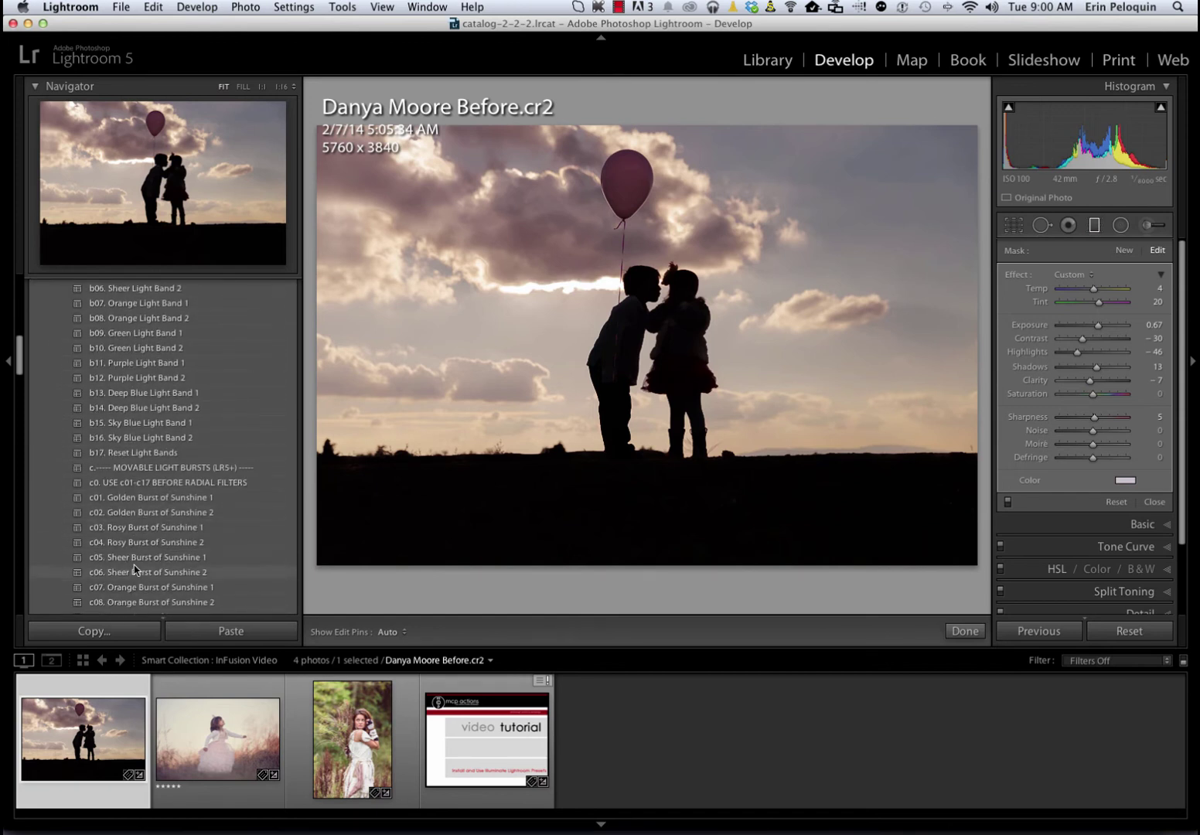
scroll(131, 526, up, 5)
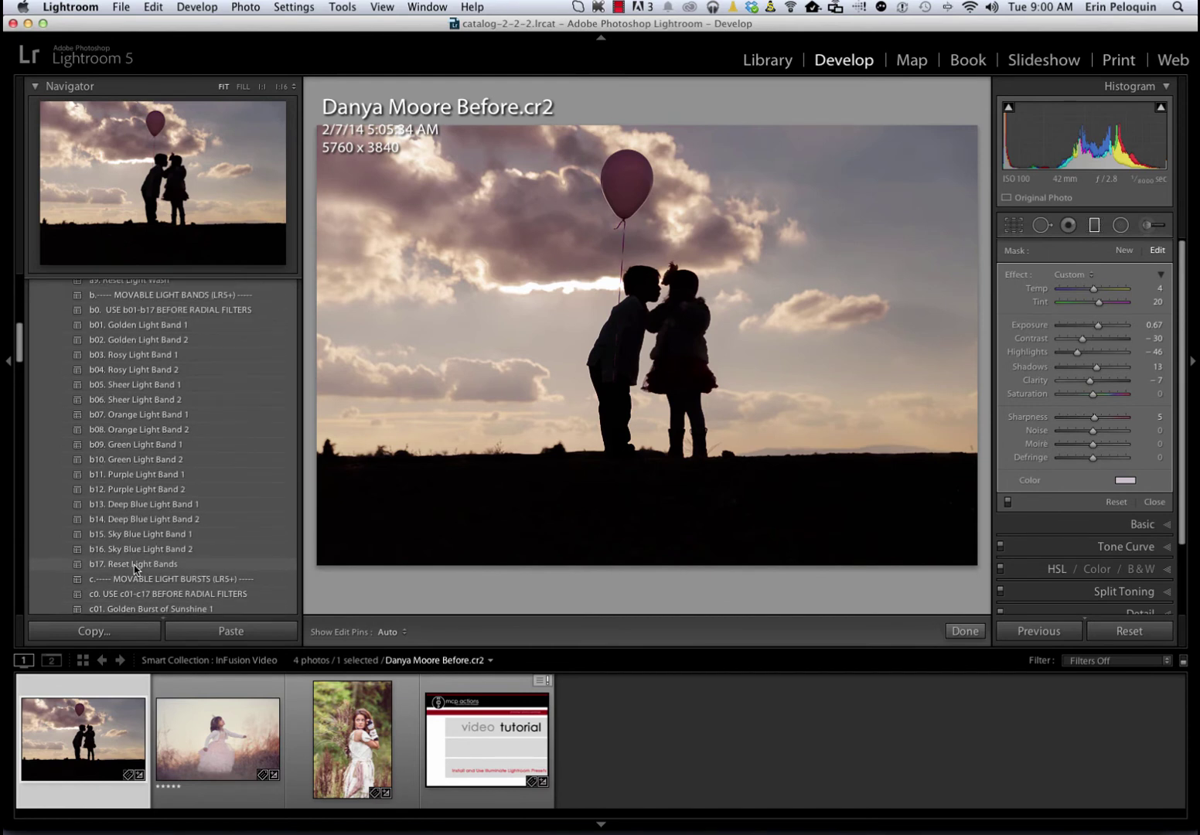
- Add the b04. Rosy Light Band 2 preset for a vertical light band
click(91, 369)
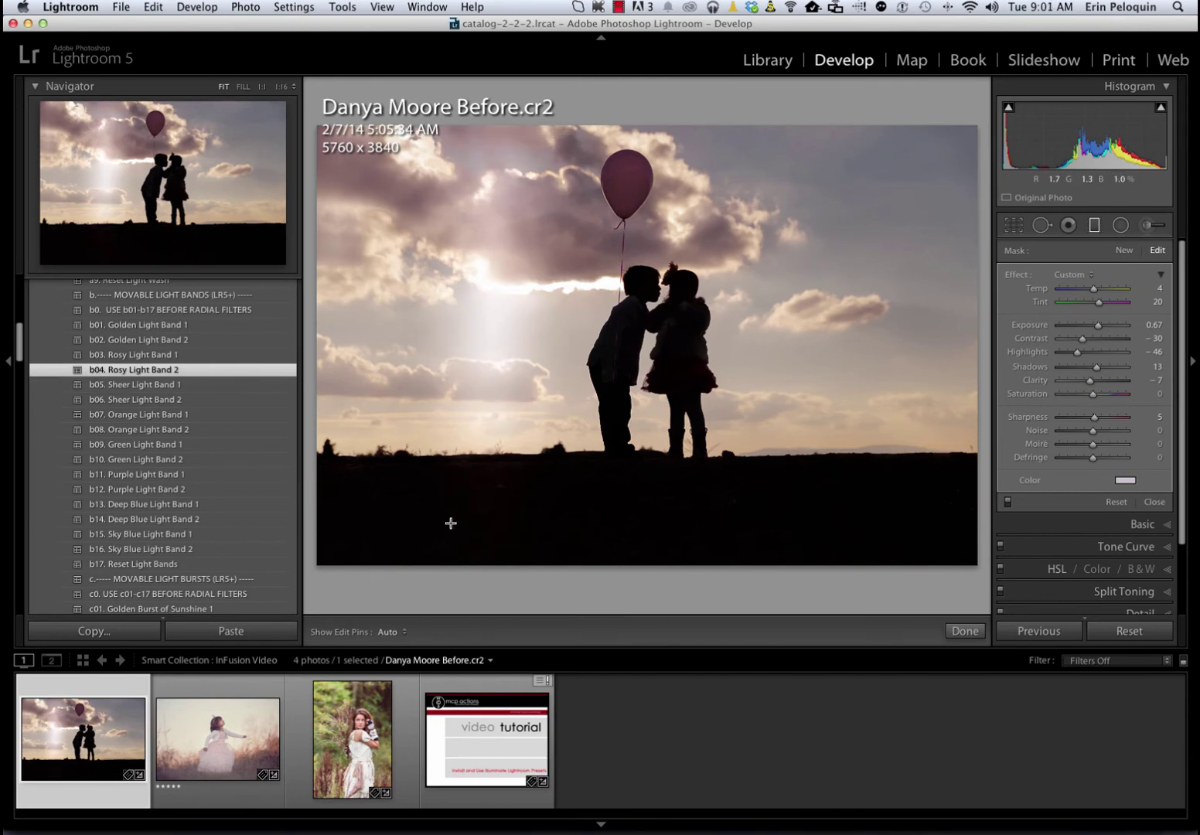
scroll(178, 425, up, 4)
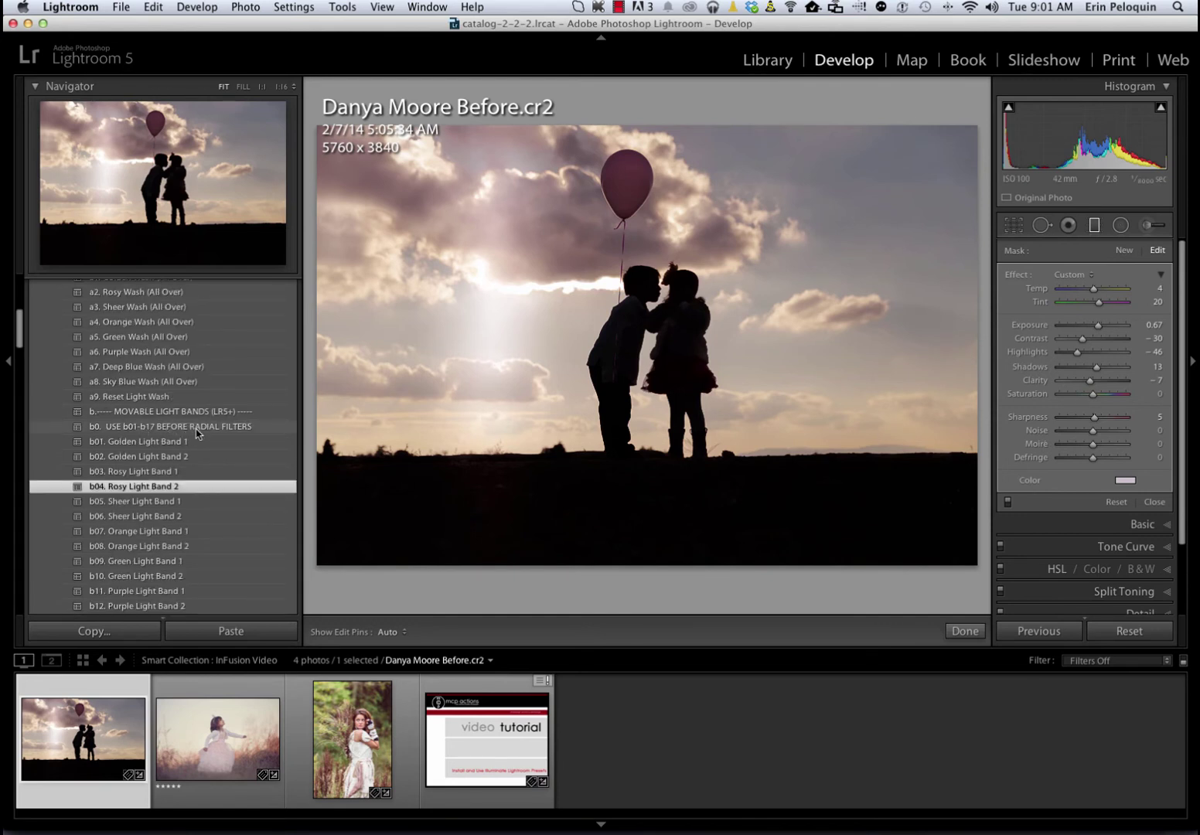
scroll(196, 429, up, 5)
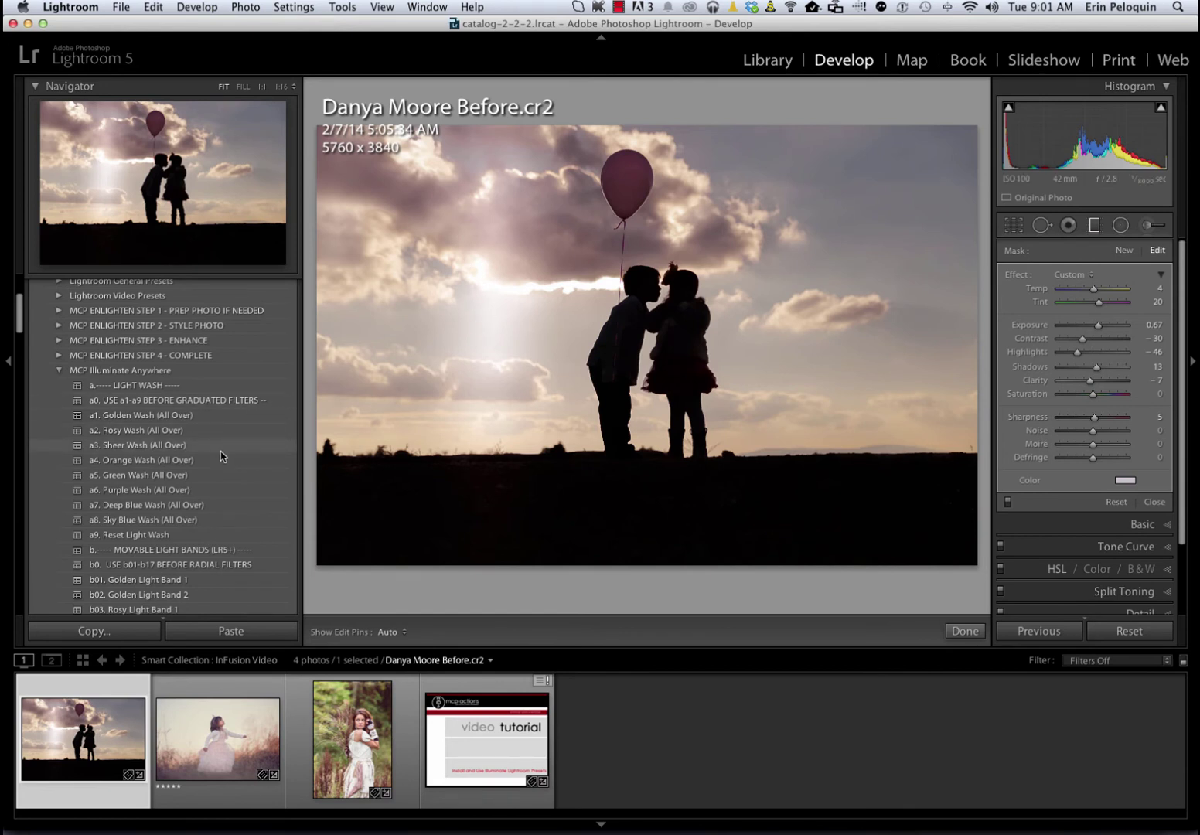
scroll(221, 456, down, 3)
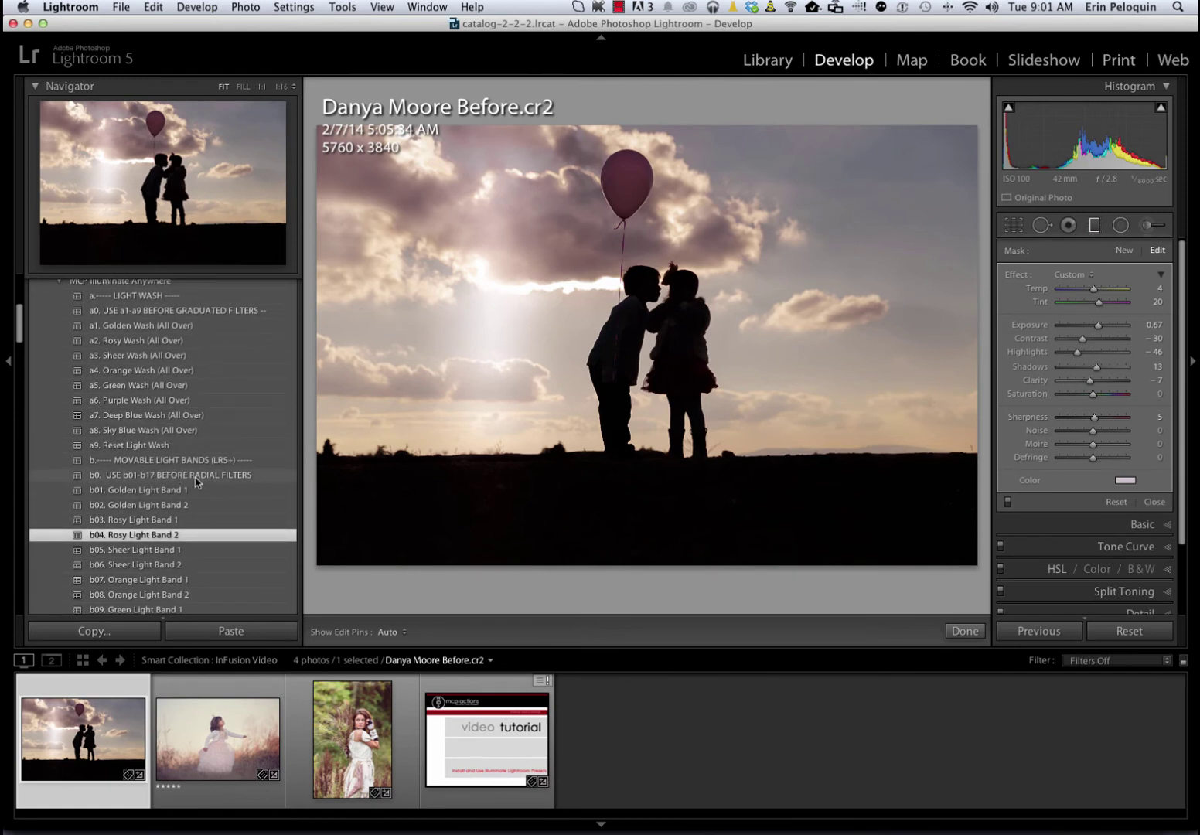
- In the Radial Filter tool, always show edit pins and select the light band's filter
click(1121, 226)
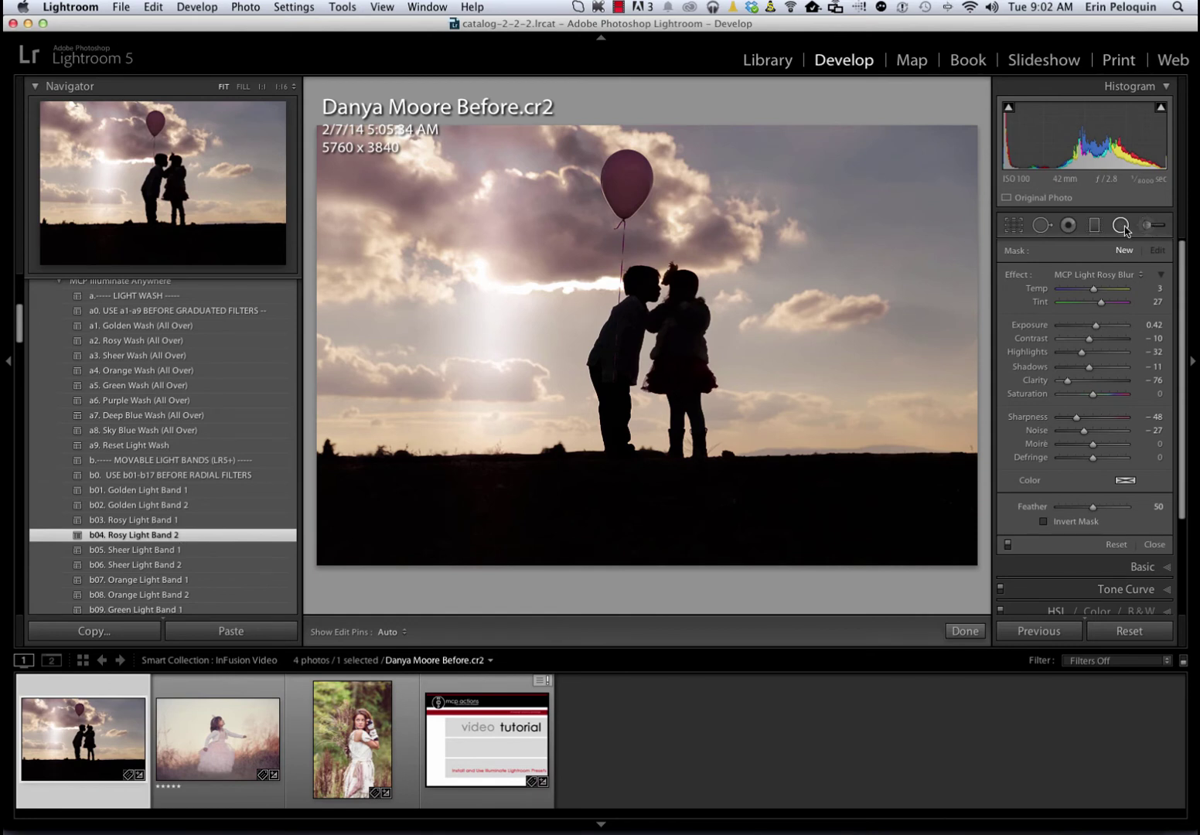
key(h)
click(492, 301)
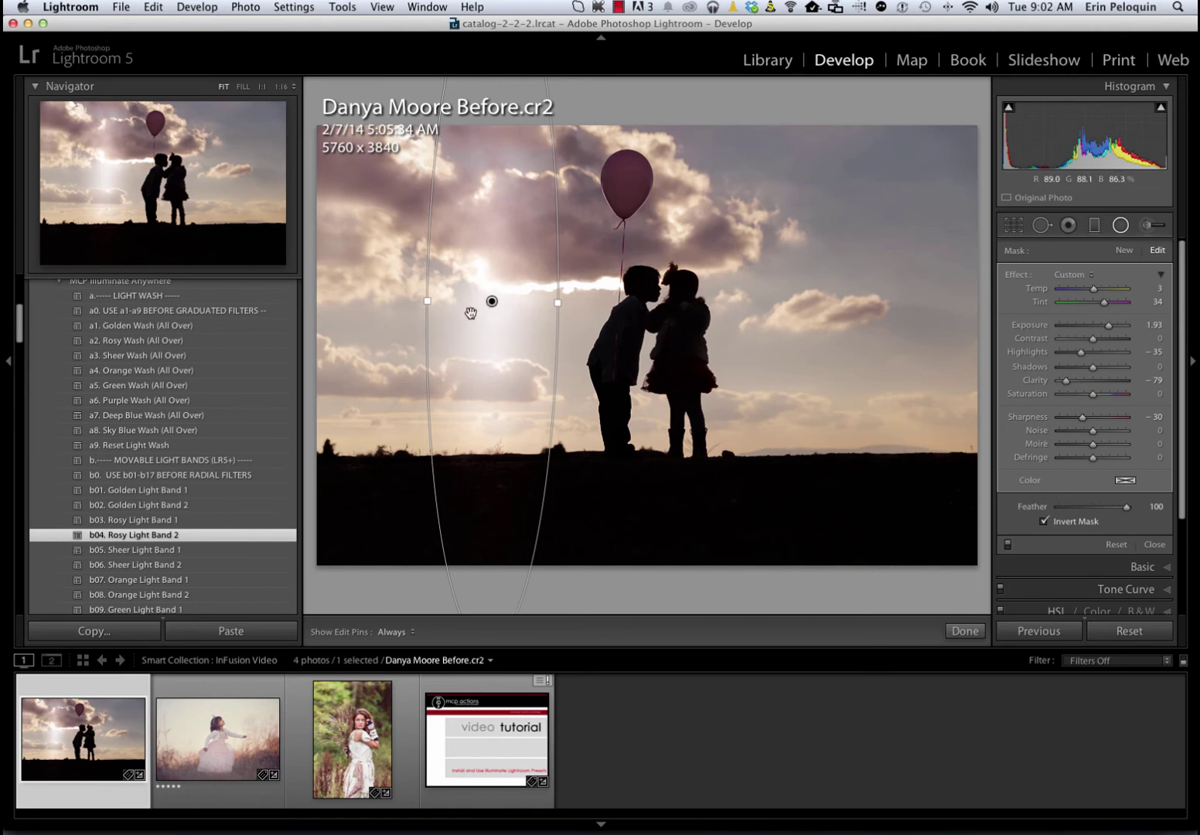
- Move the light band onto the children and shorten its ellipse at 1:16 zoom
drag(504, 321, 677, 330)
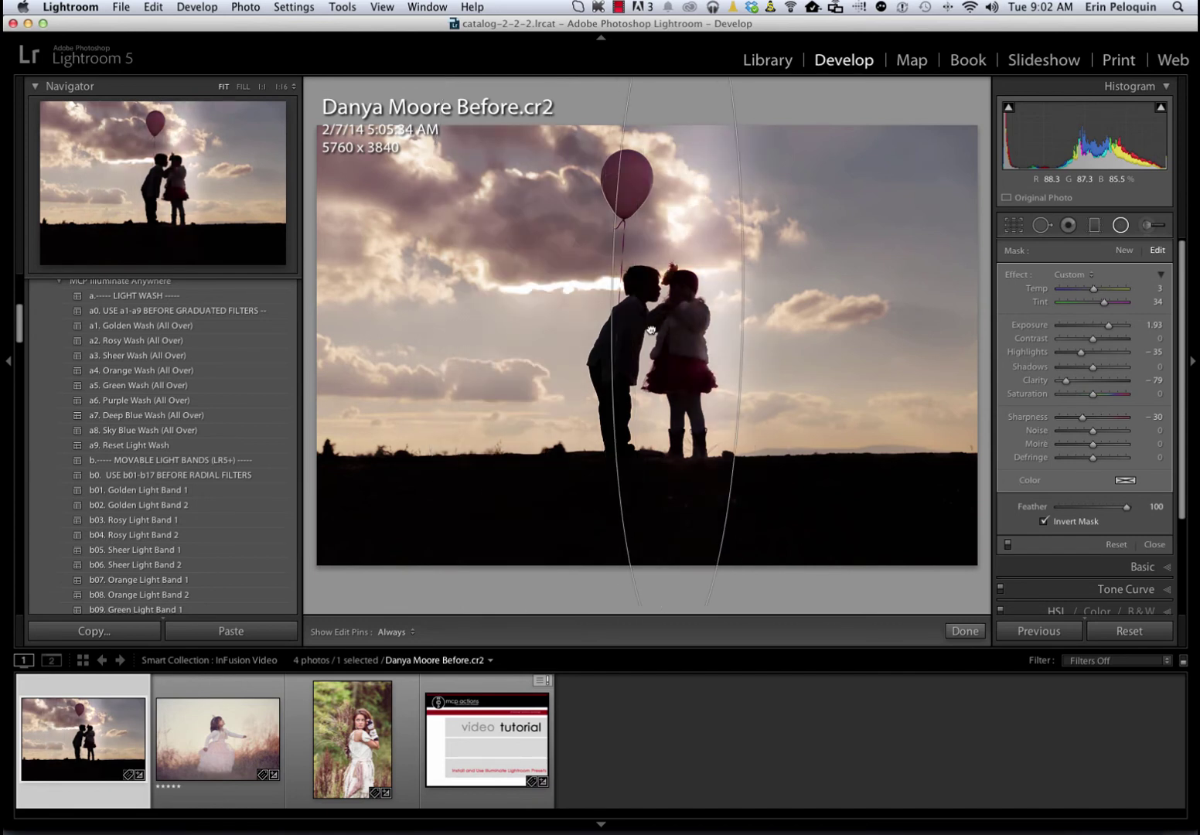
drag(651, 330, 641, 327)
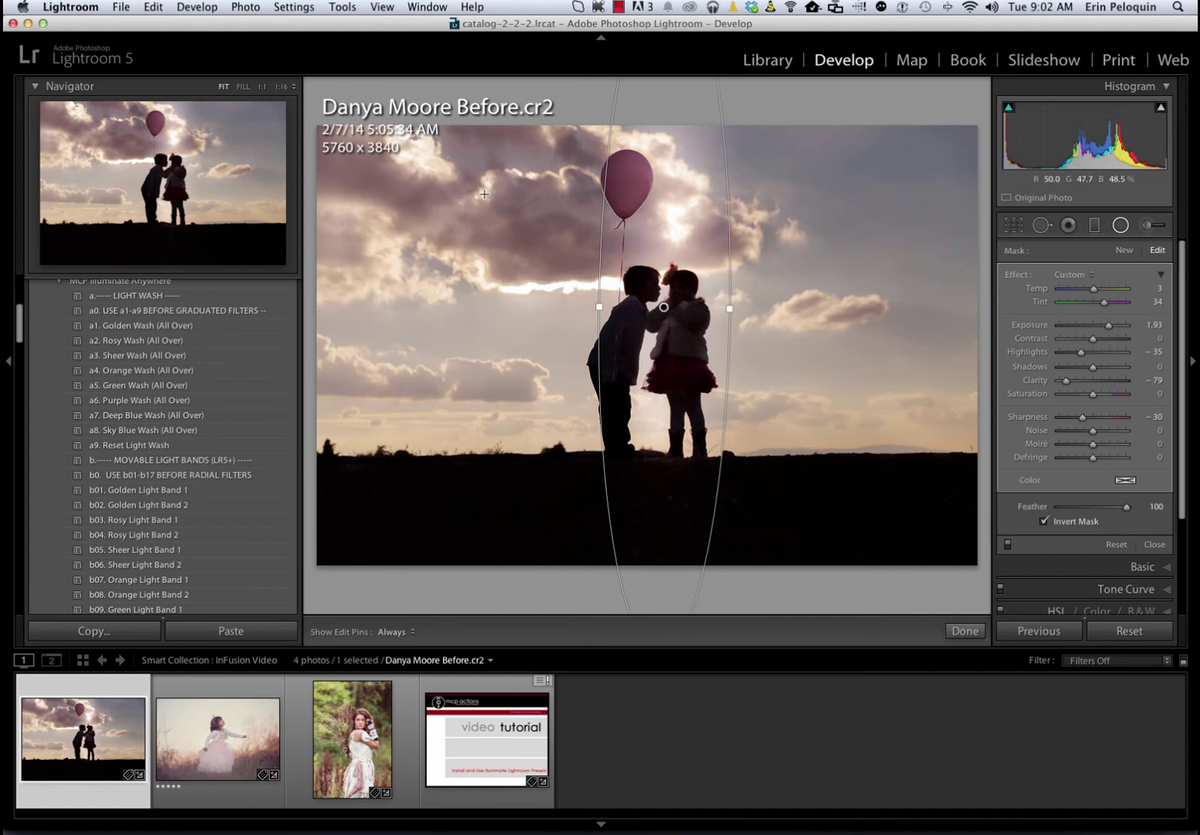
click(282, 87)
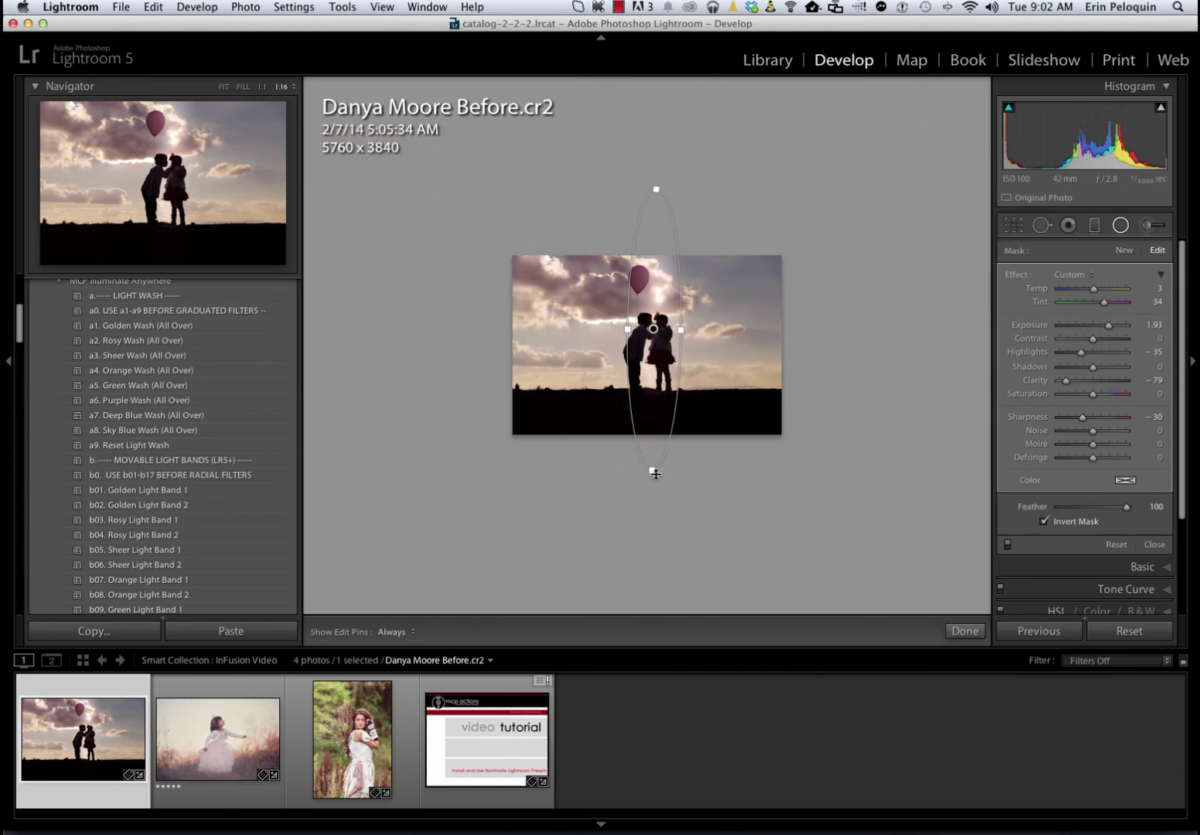
drag(654, 471, 653, 431)
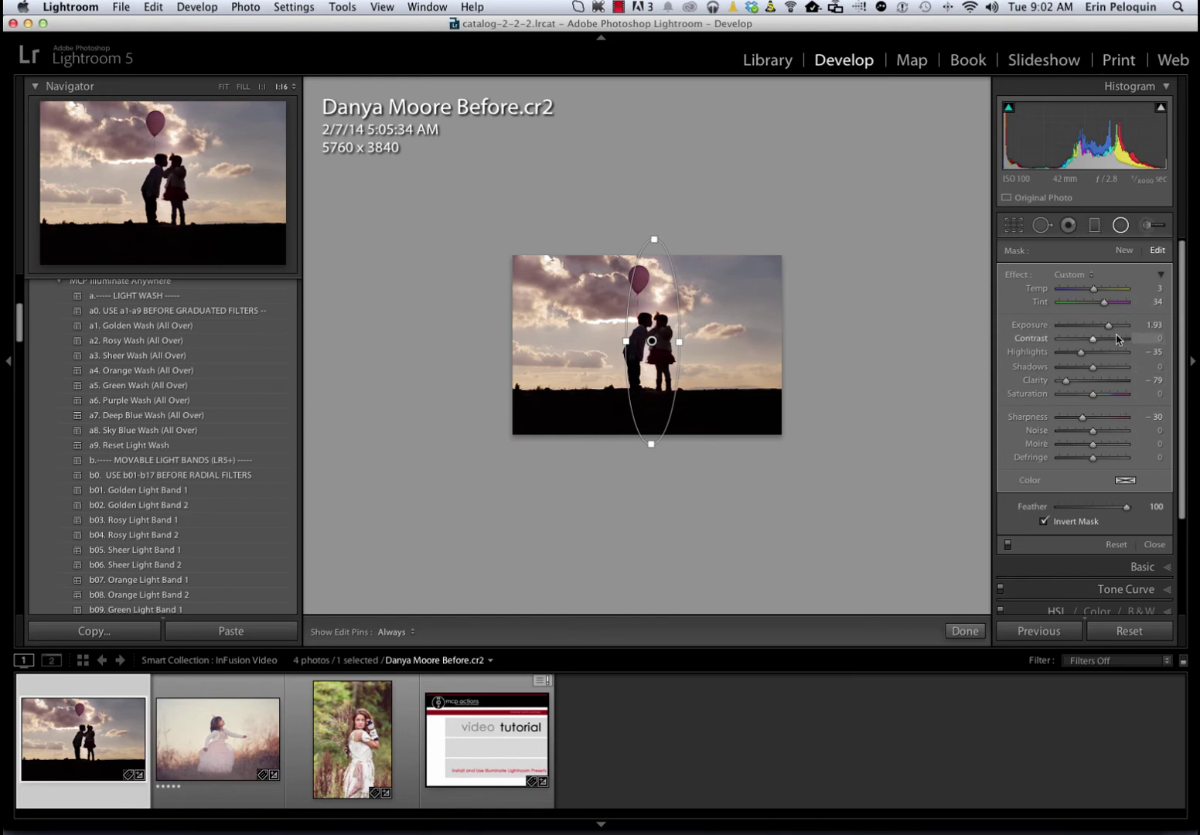
- Raise the light band's Amount to 74 and move it into the sky left of the children
click(1162, 275)
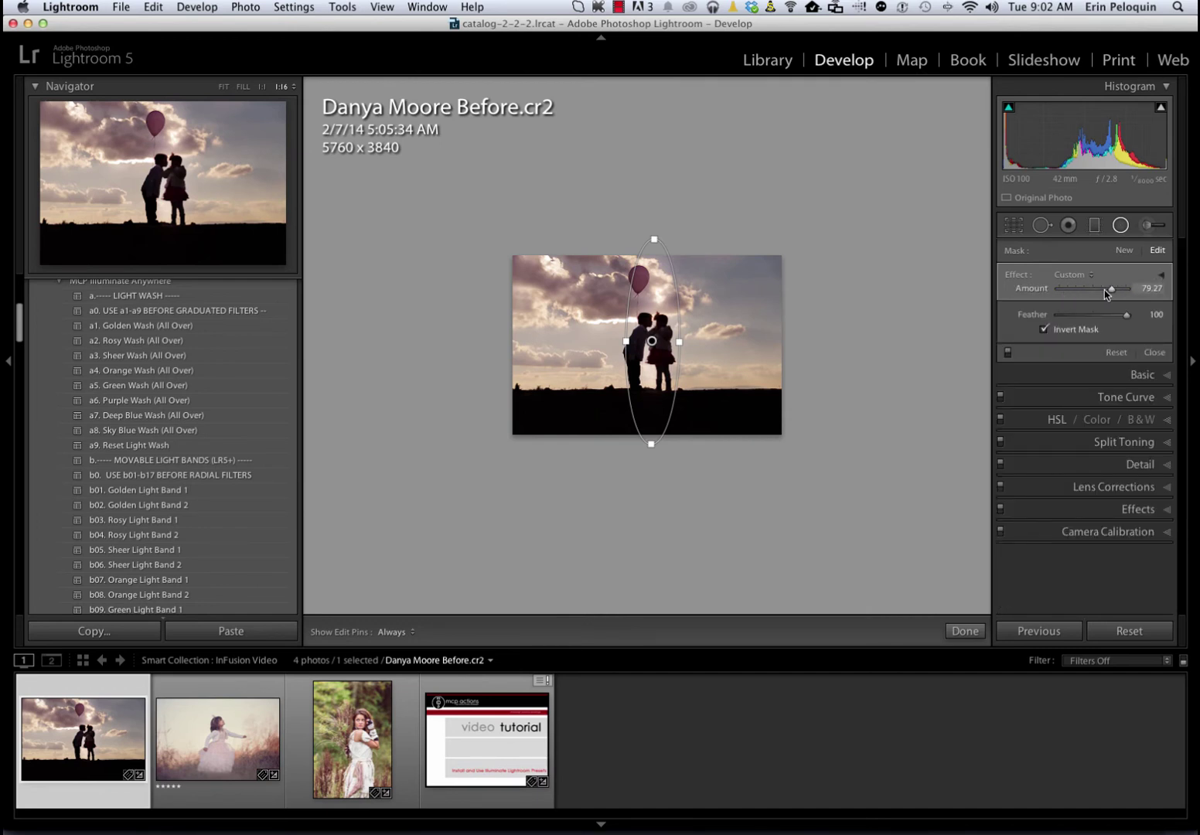
mouse_move(1106, 293)
mouse_down()
mouse_move(1143, 295)
mouse_move(1078, 294)
mouse_move(1108, 294)
mouse_up()
click(227, 88)
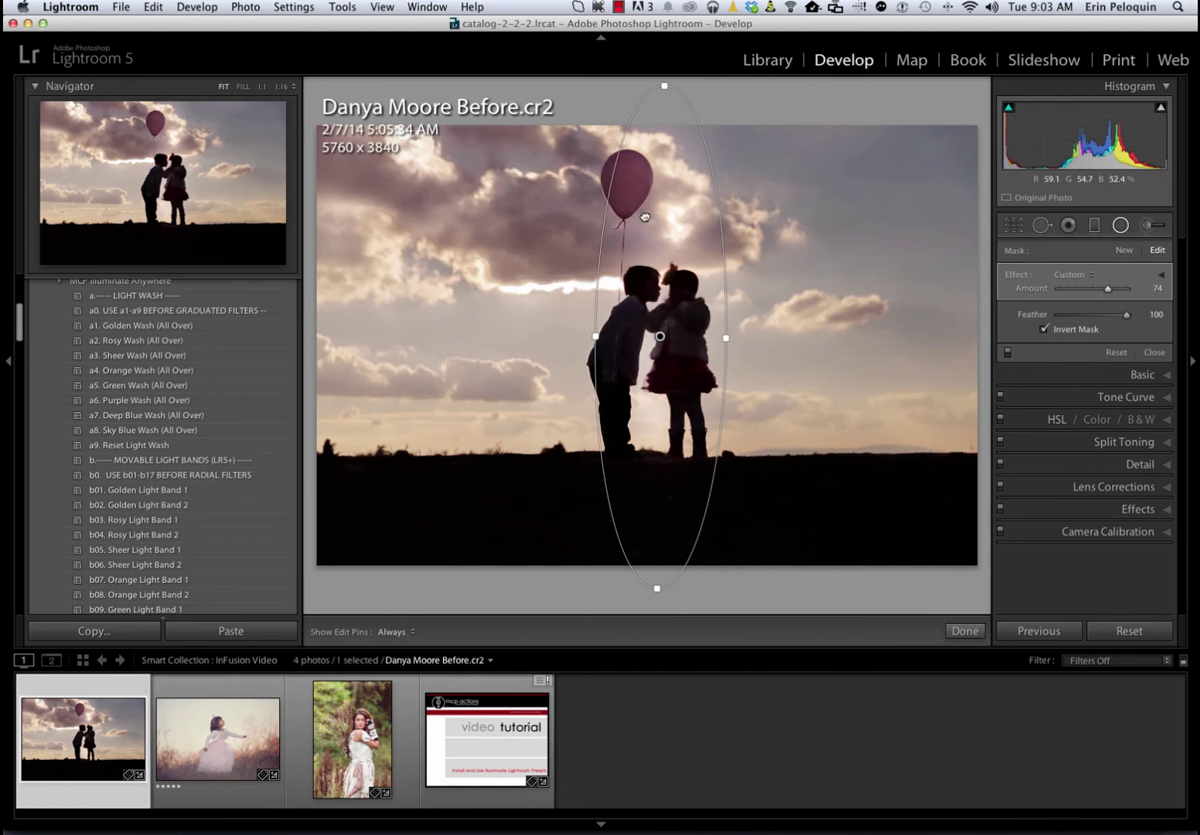
drag(450, 222, 511, 217)
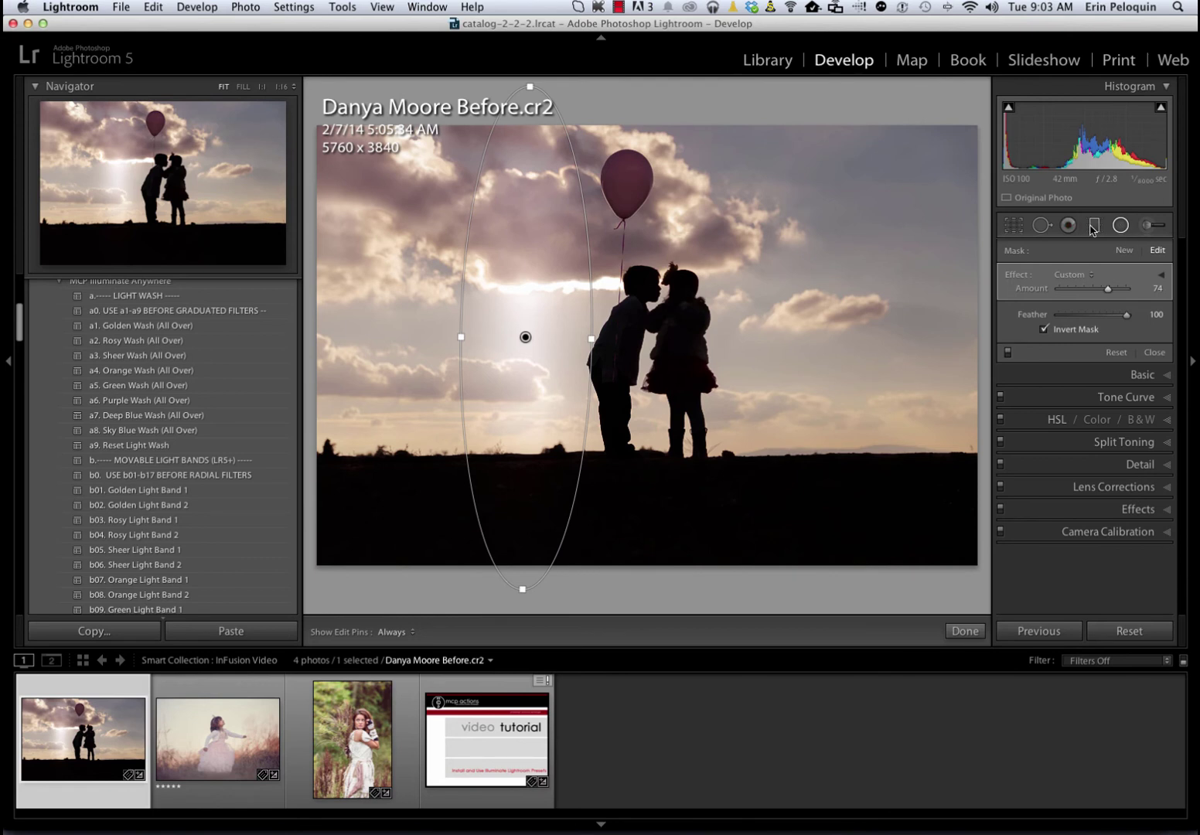
- Add an MCP Light Rosy Blur radial filter, Exposure 0.42, centred over the two children
click(1161, 274)
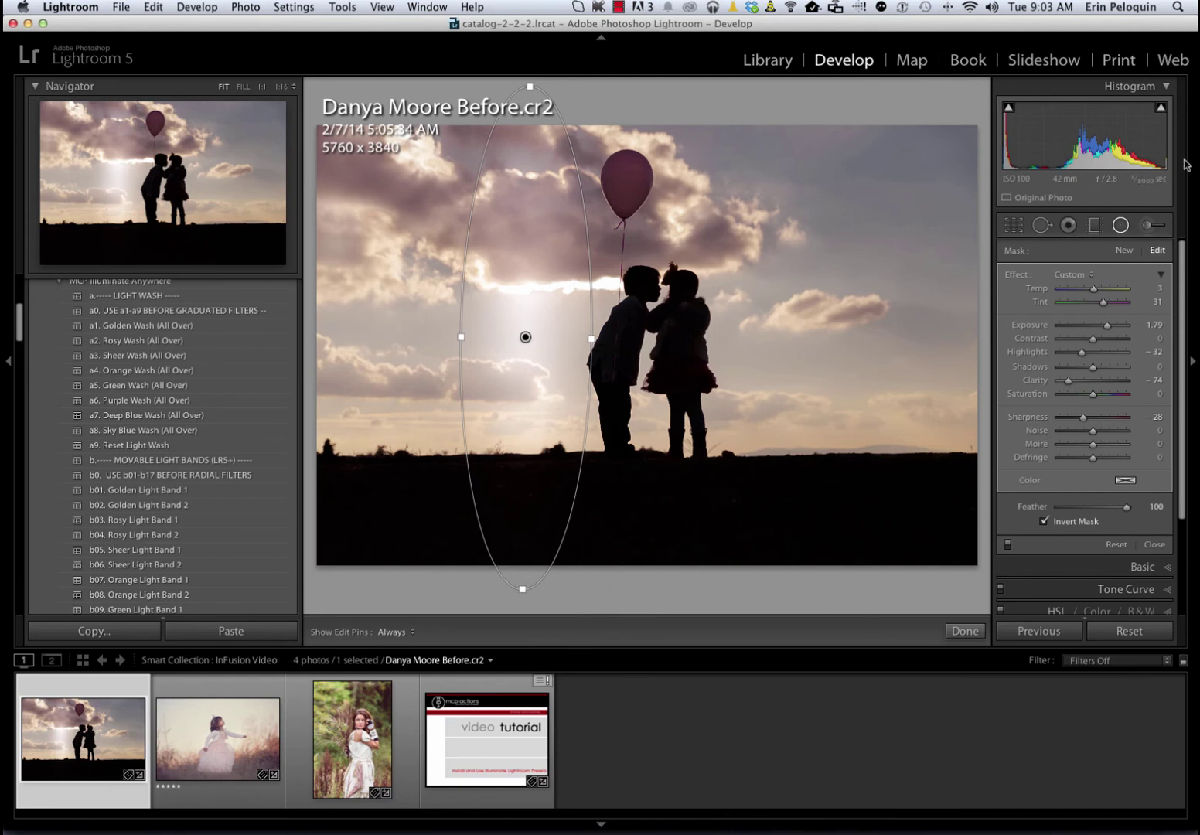
click(1093, 276)
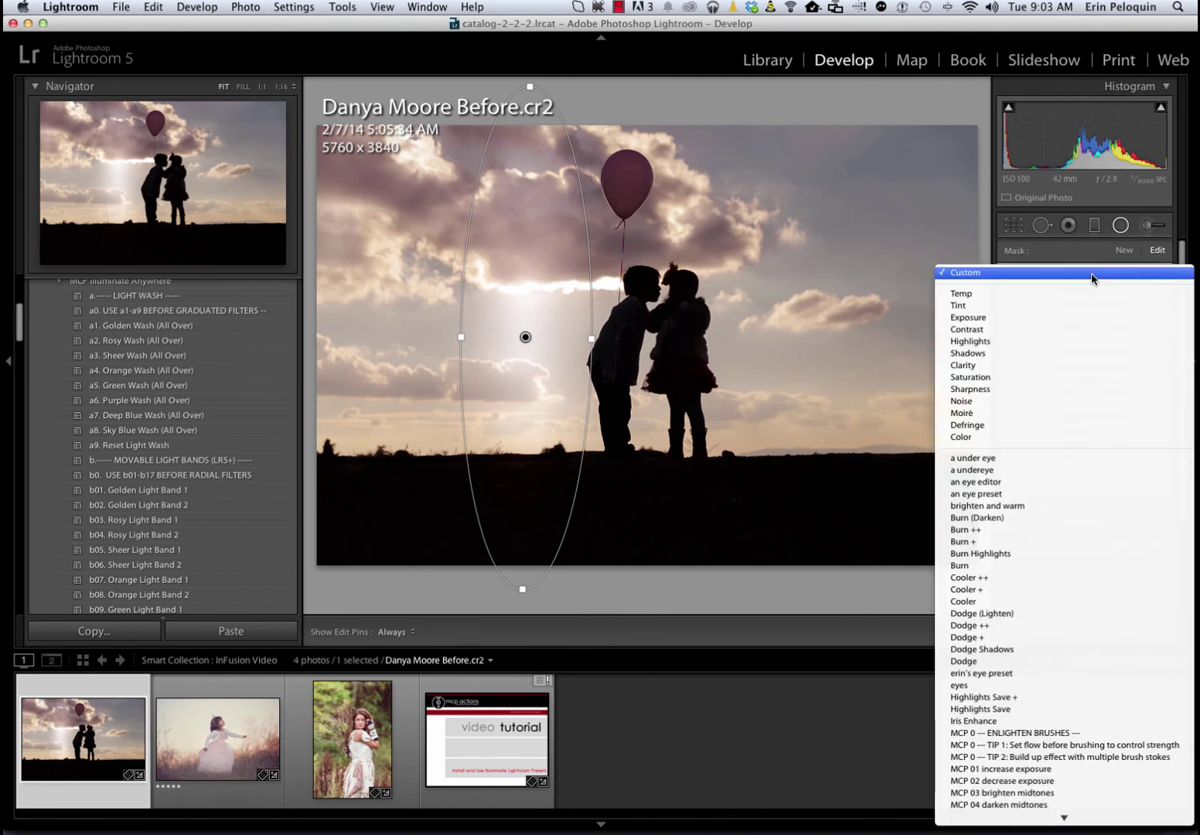
scroll(1098, 549, down, 10)
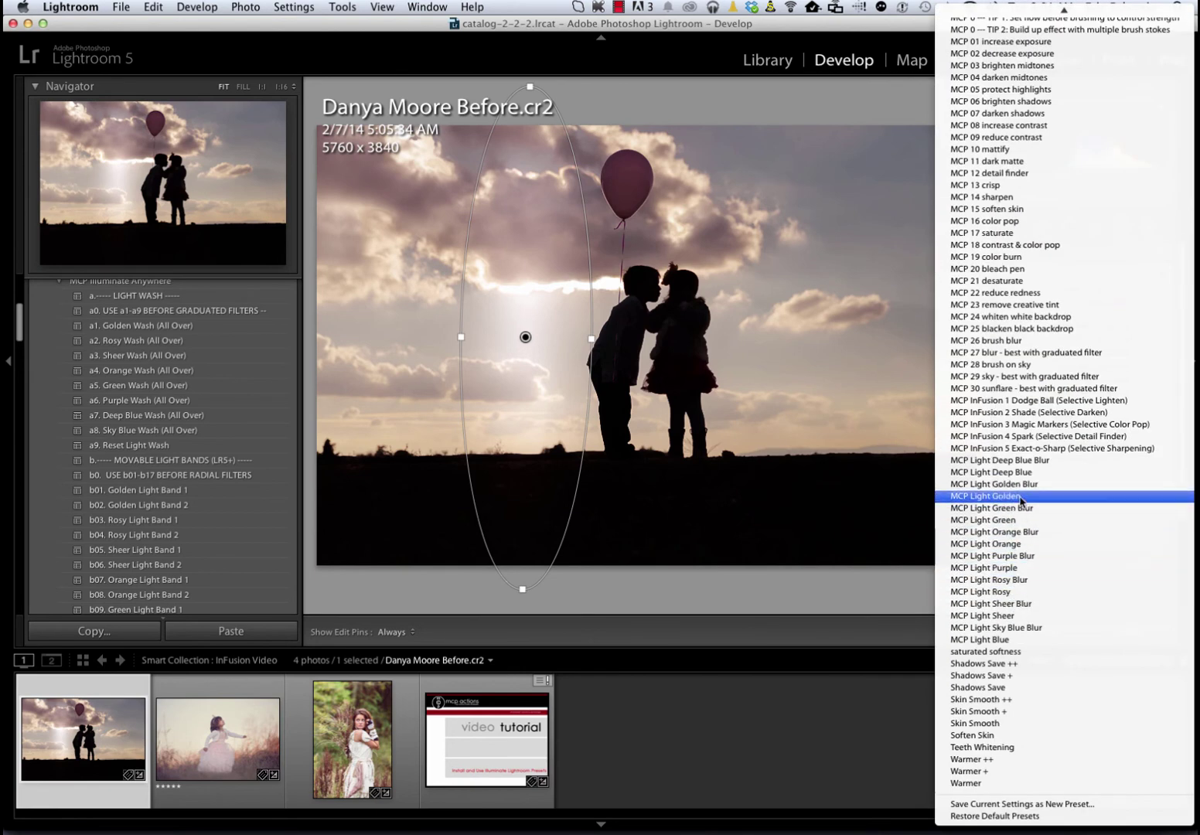
click(1015, 592)
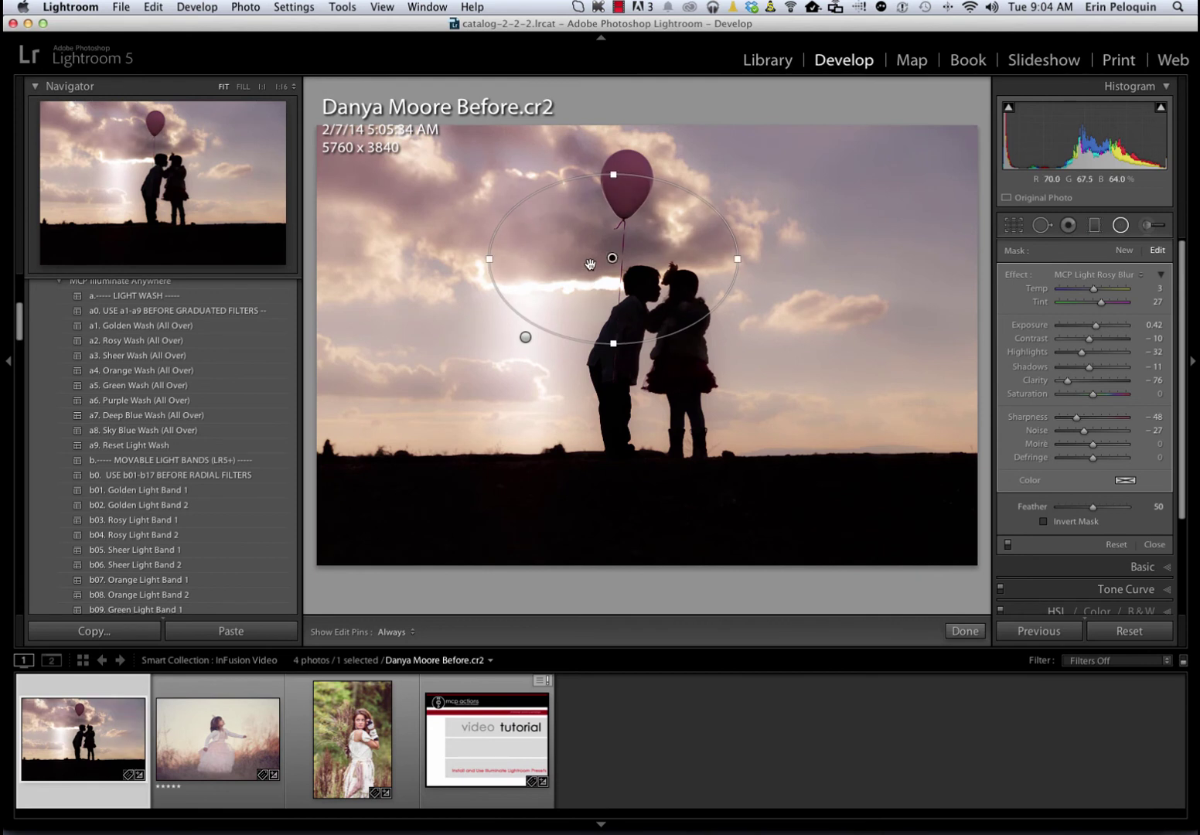
drag(590, 264, 666, 350)
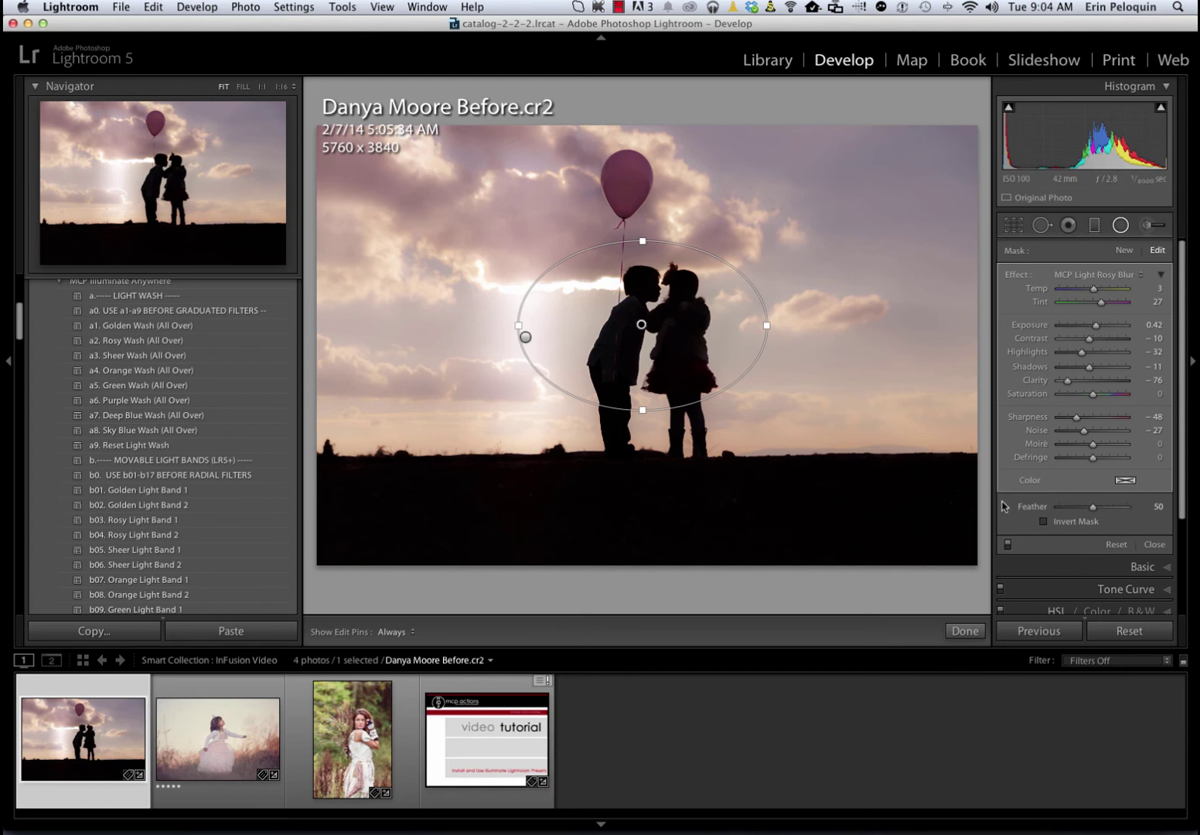
- Toggle the rosy filter's Invert Mask off and back on, leaving a blue, cloudy sky
click(1046, 524)
scroll(1018, 469, down, 1)
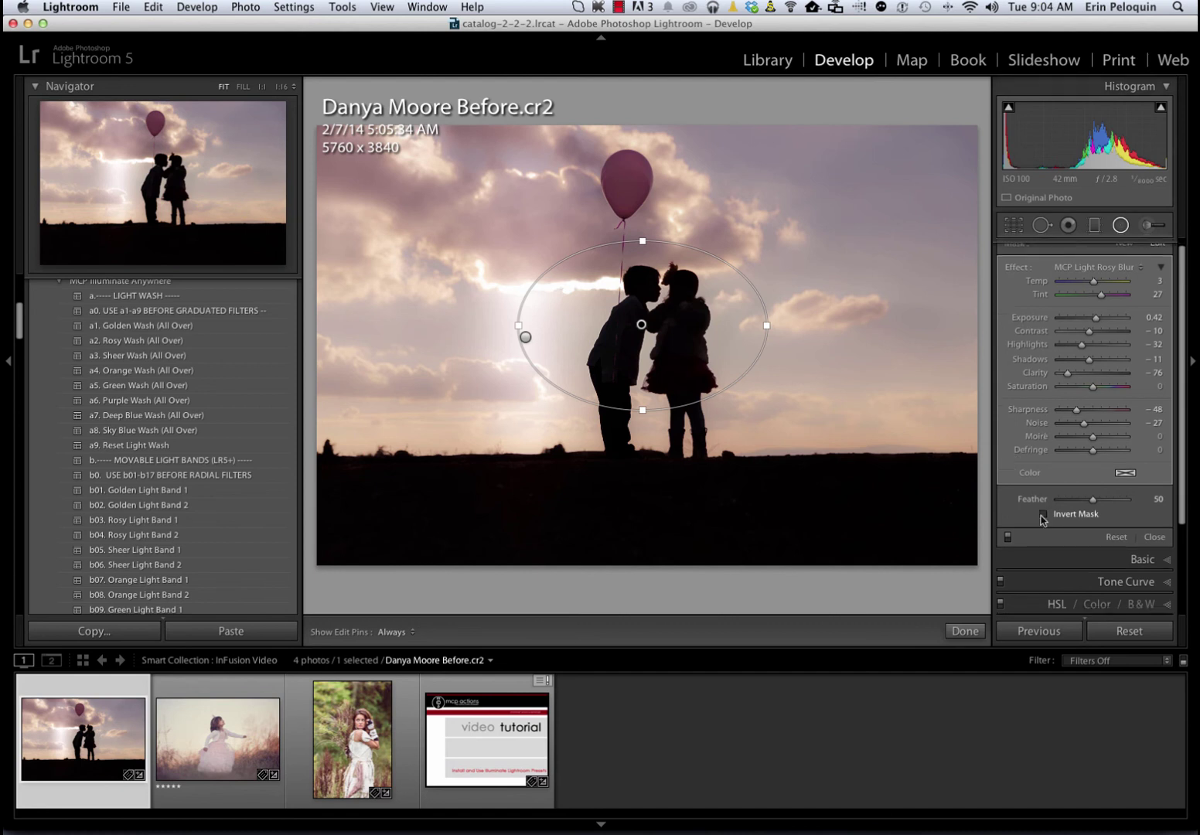
click(1043, 514)
click(1044, 514)
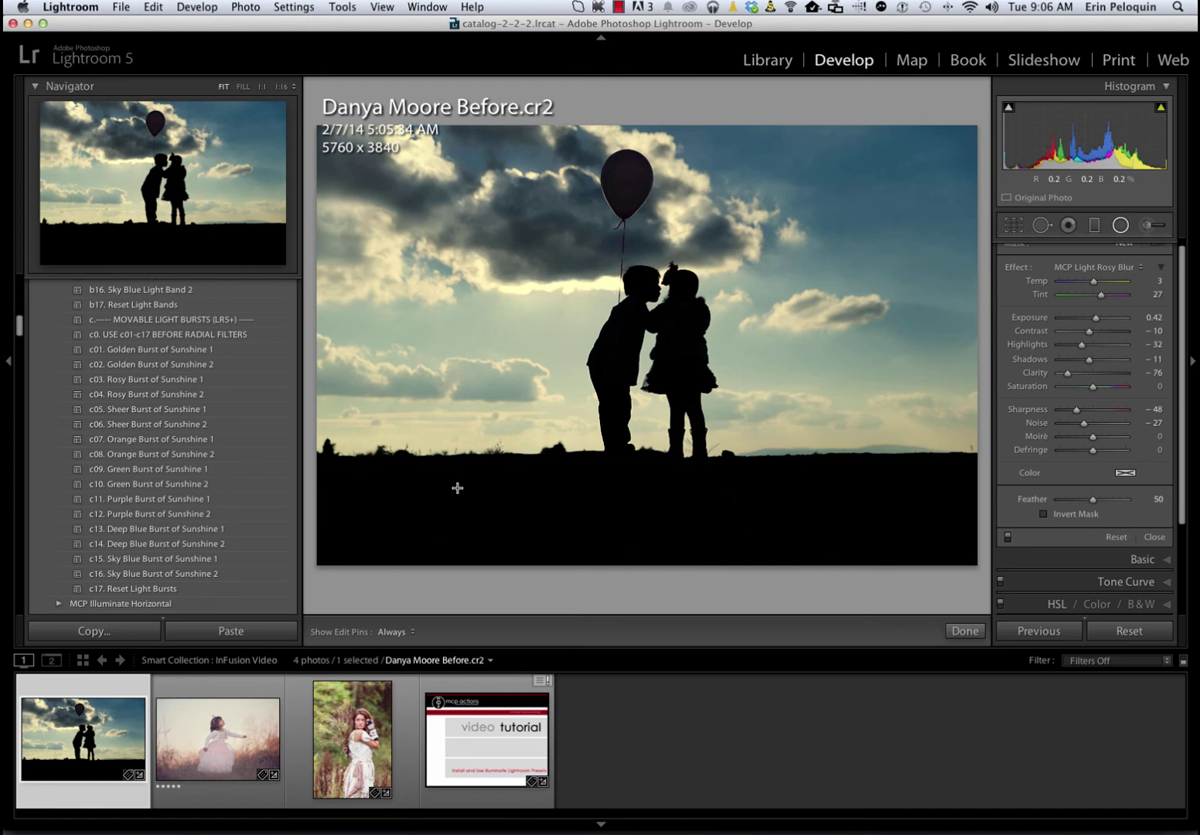
- Apply the c07. Orange Burst of Sunshine 1 preset and shift its radial filter slightly right
click(129, 440)
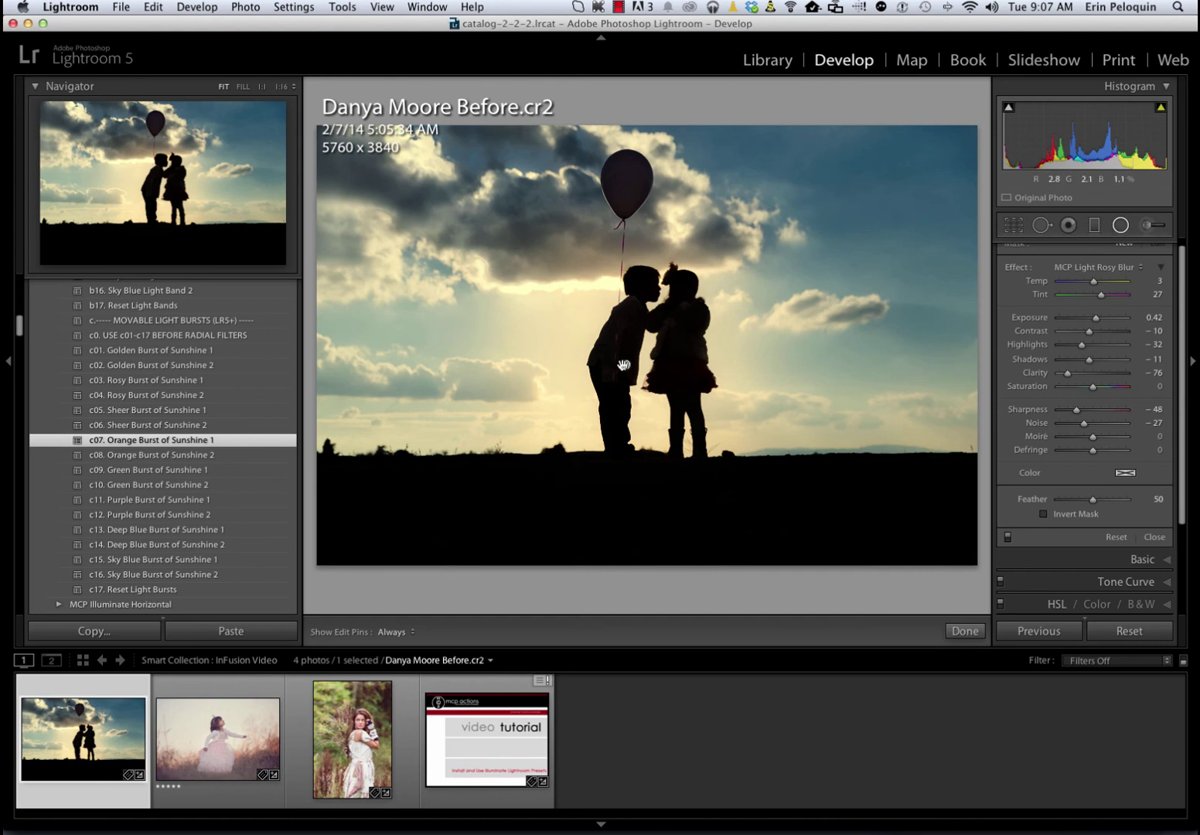
click(627, 364)
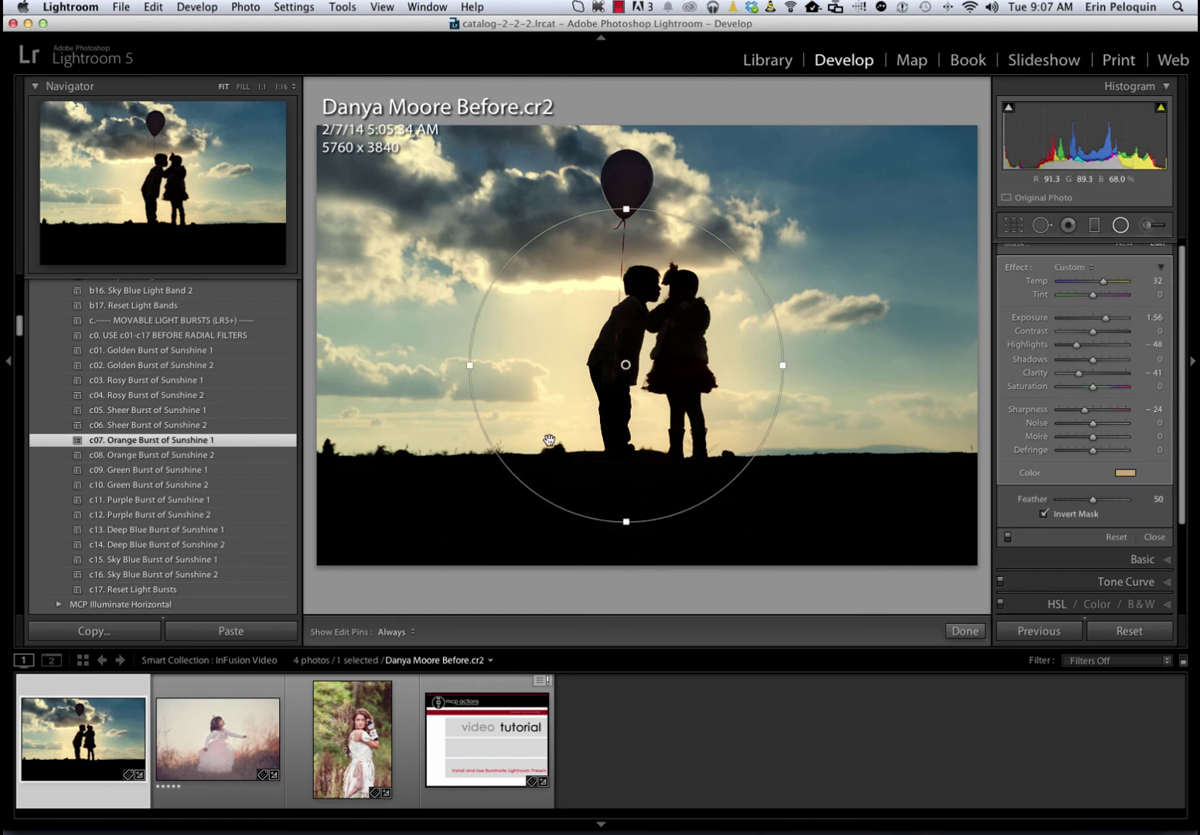
drag(550, 442, 585, 432)
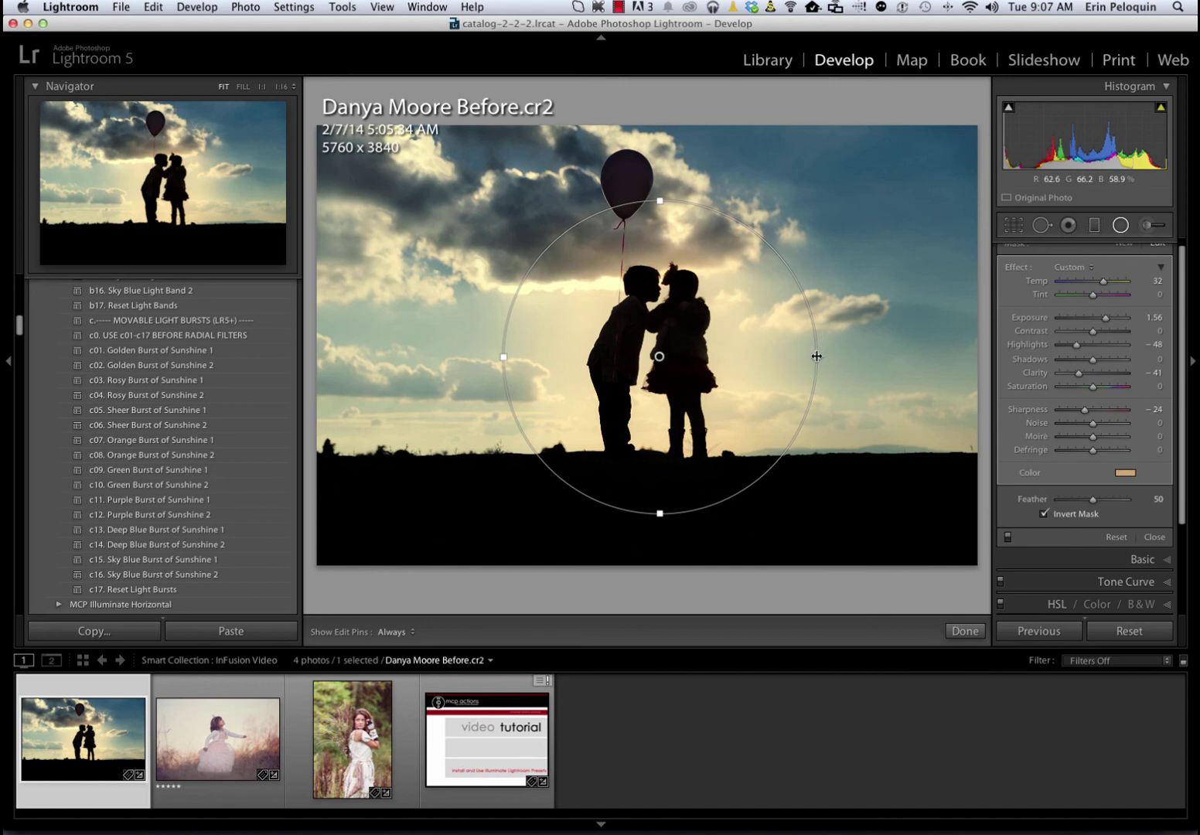
- Enlarge the sunshine burst circle evenly around the kissing children
drag(817, 356, 840, 356)
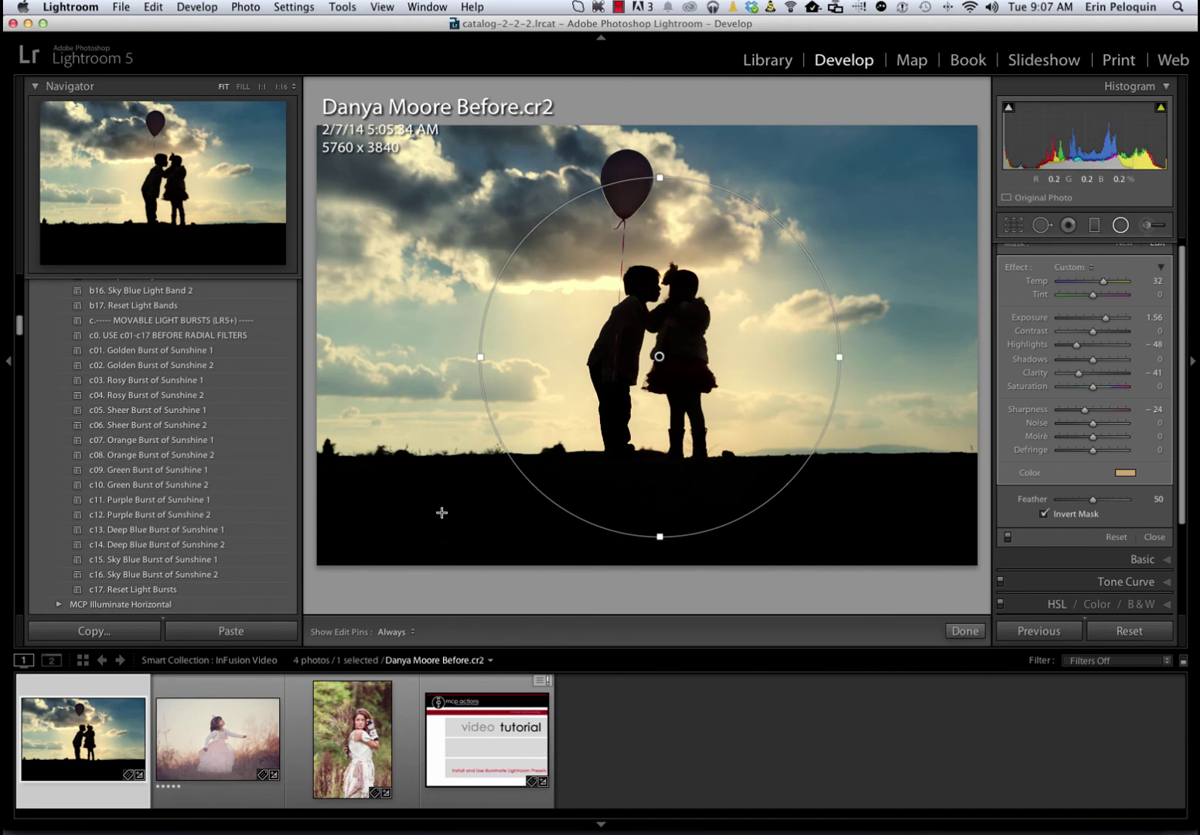
key(shift)
drag(877, 347, 877, 348)
- Try the a. Golden Sunlight (From the Top) preset from MCP Illuminate Horizontal, then undo it
scroll(124, 527, down, 5)
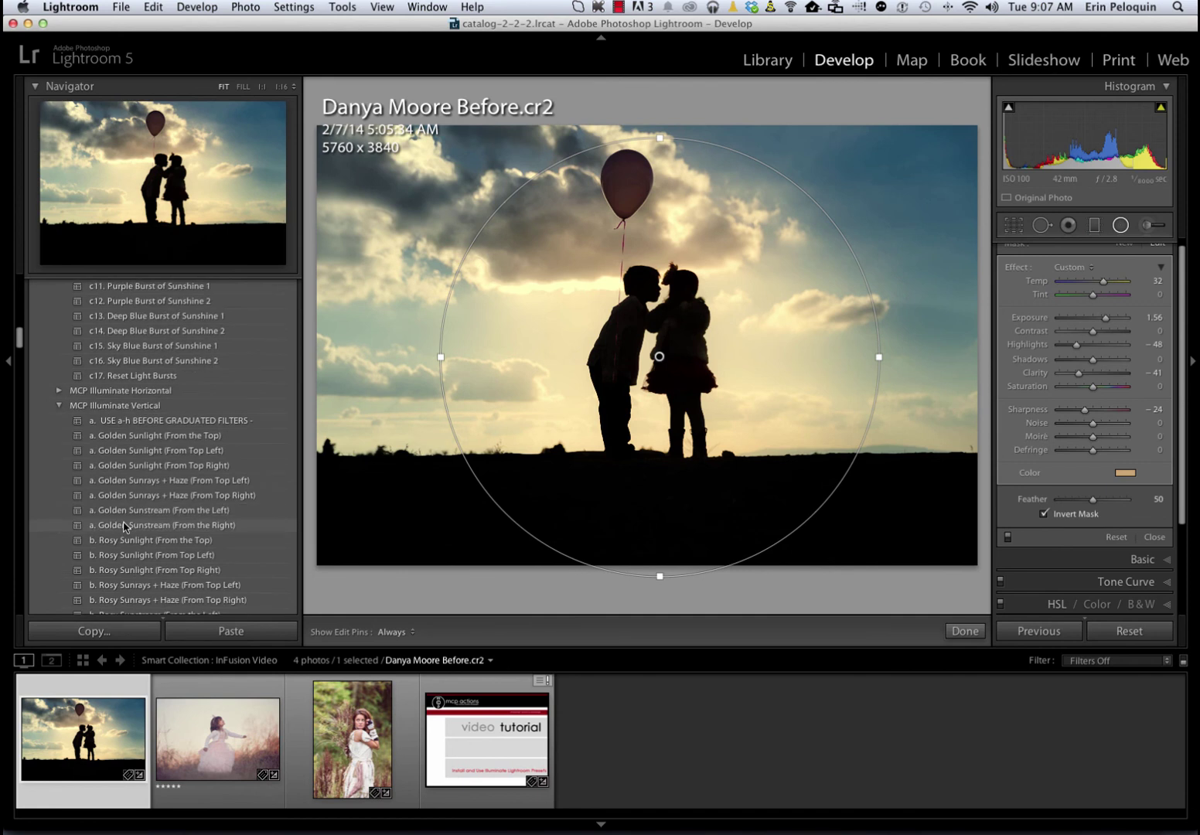
click(60, 391)
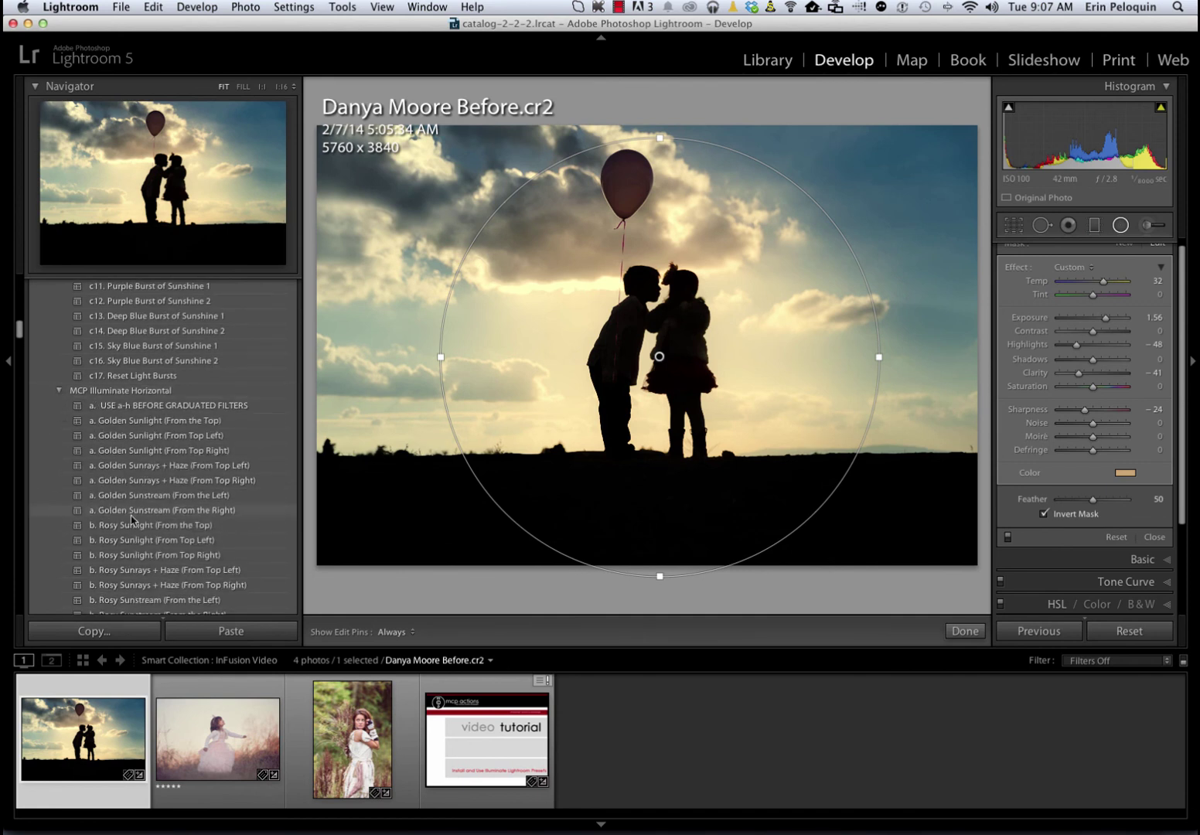
click(195, 421)
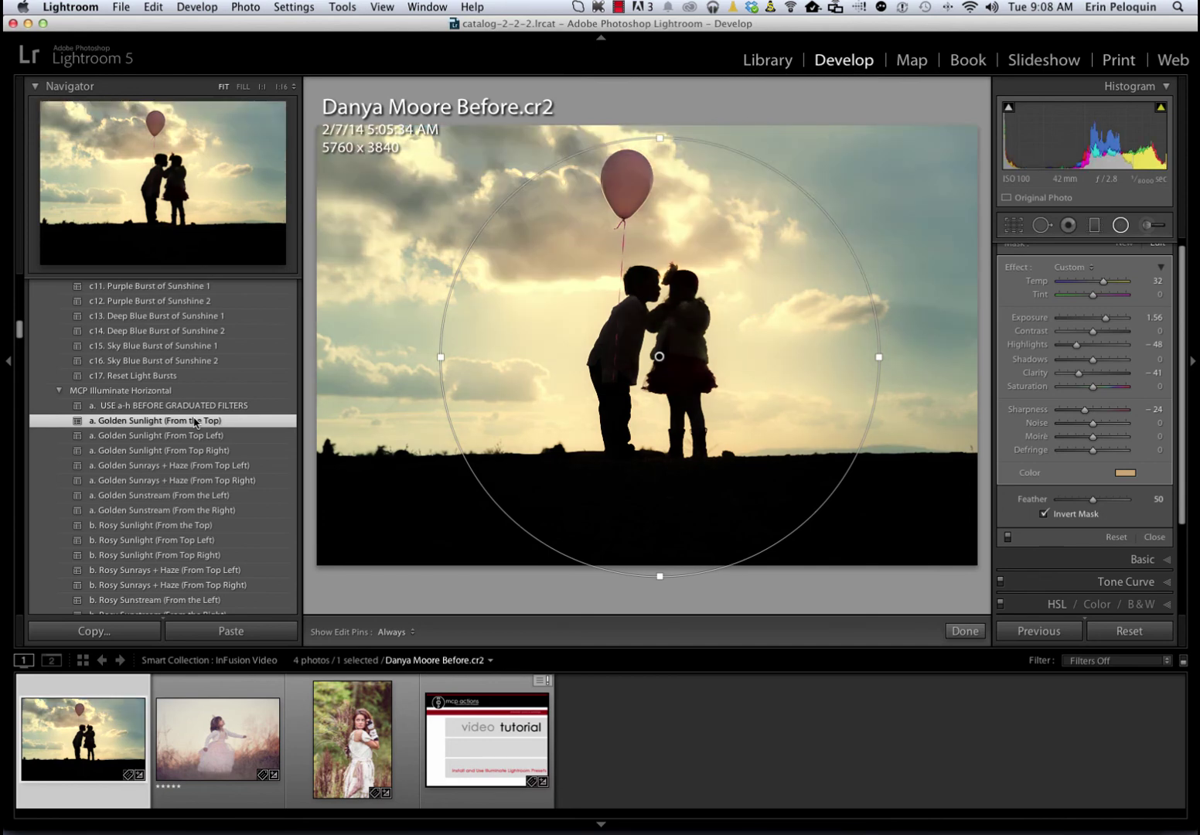
scroll(196, 422, down, 15)
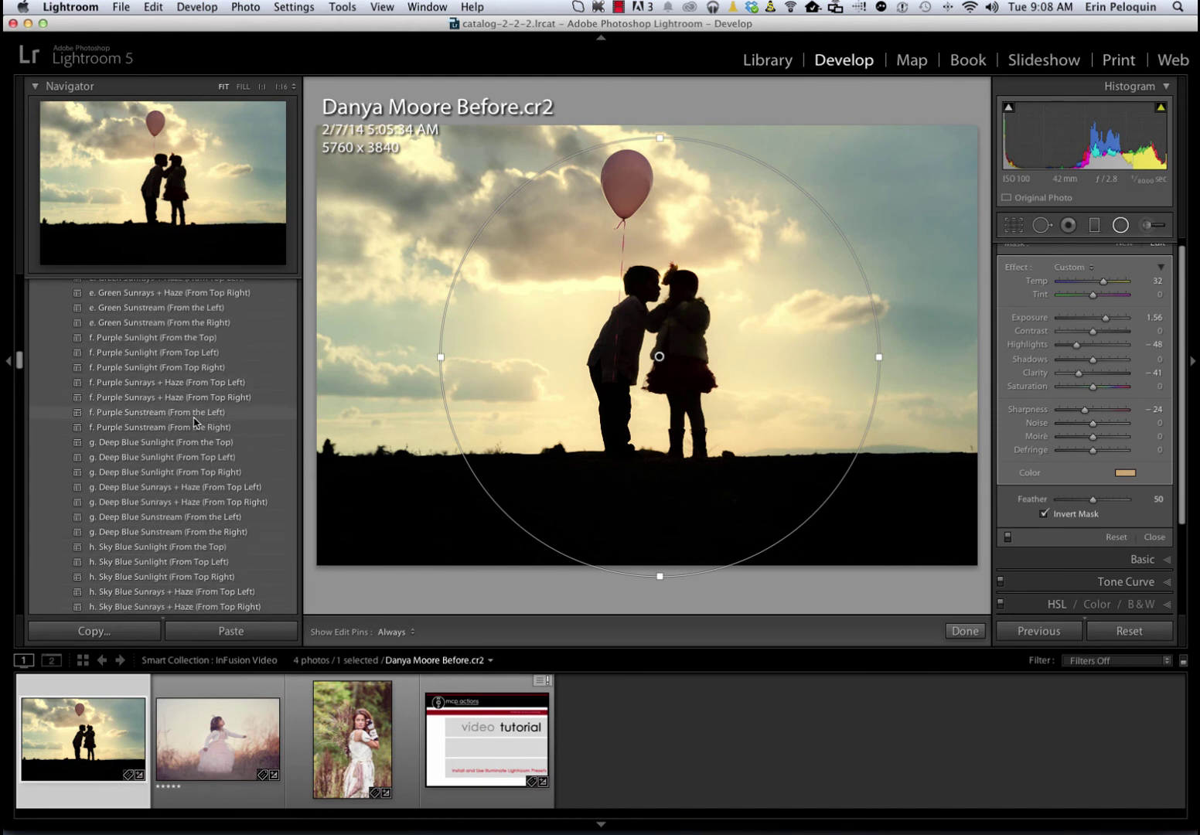
key(super+z)
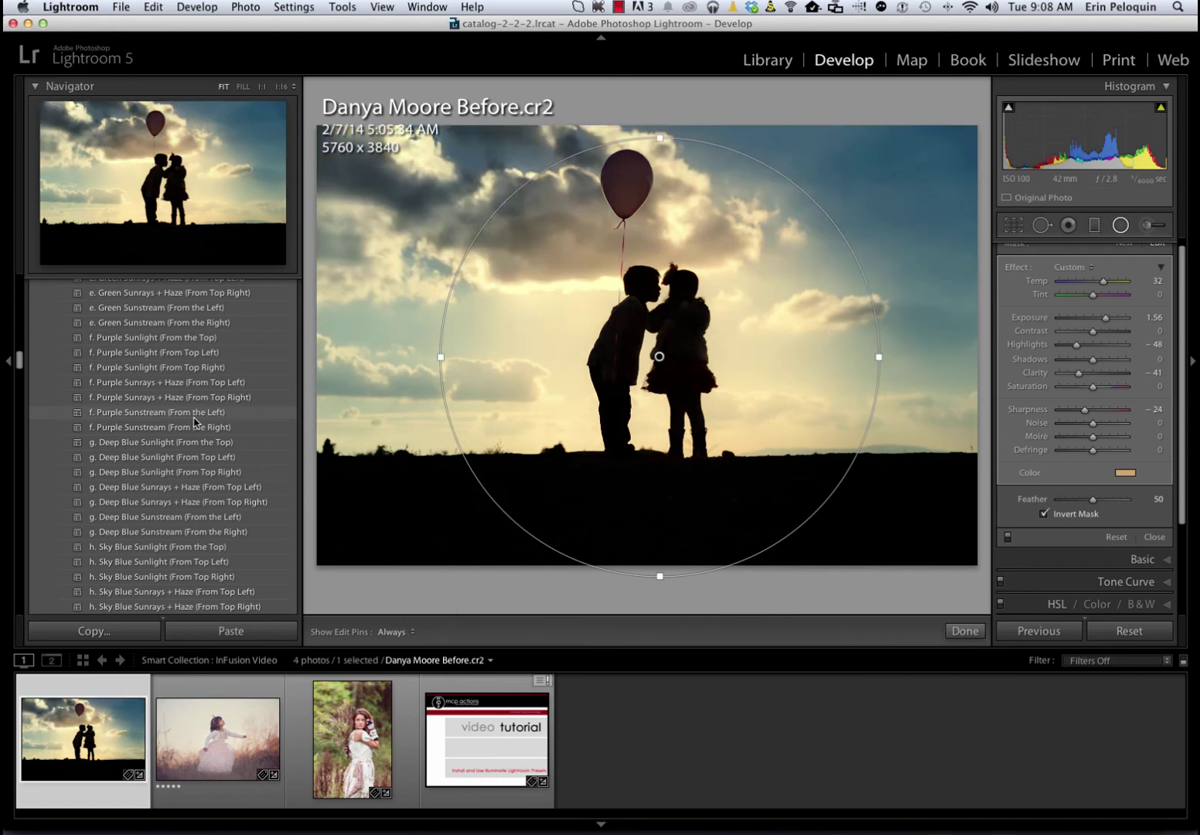
- Scroll the Presets panel back up to the top
scroll(194, 421, up, 15)
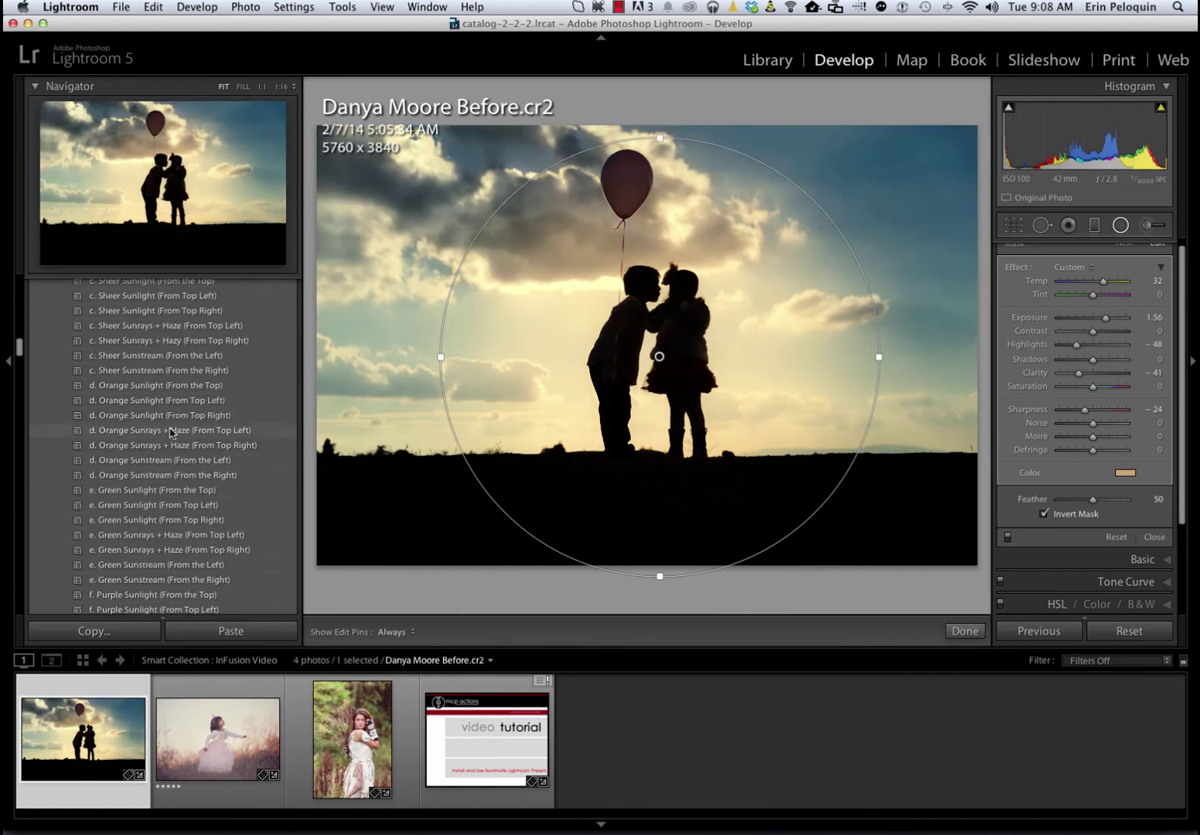
scroll(172, 434, up, 15)
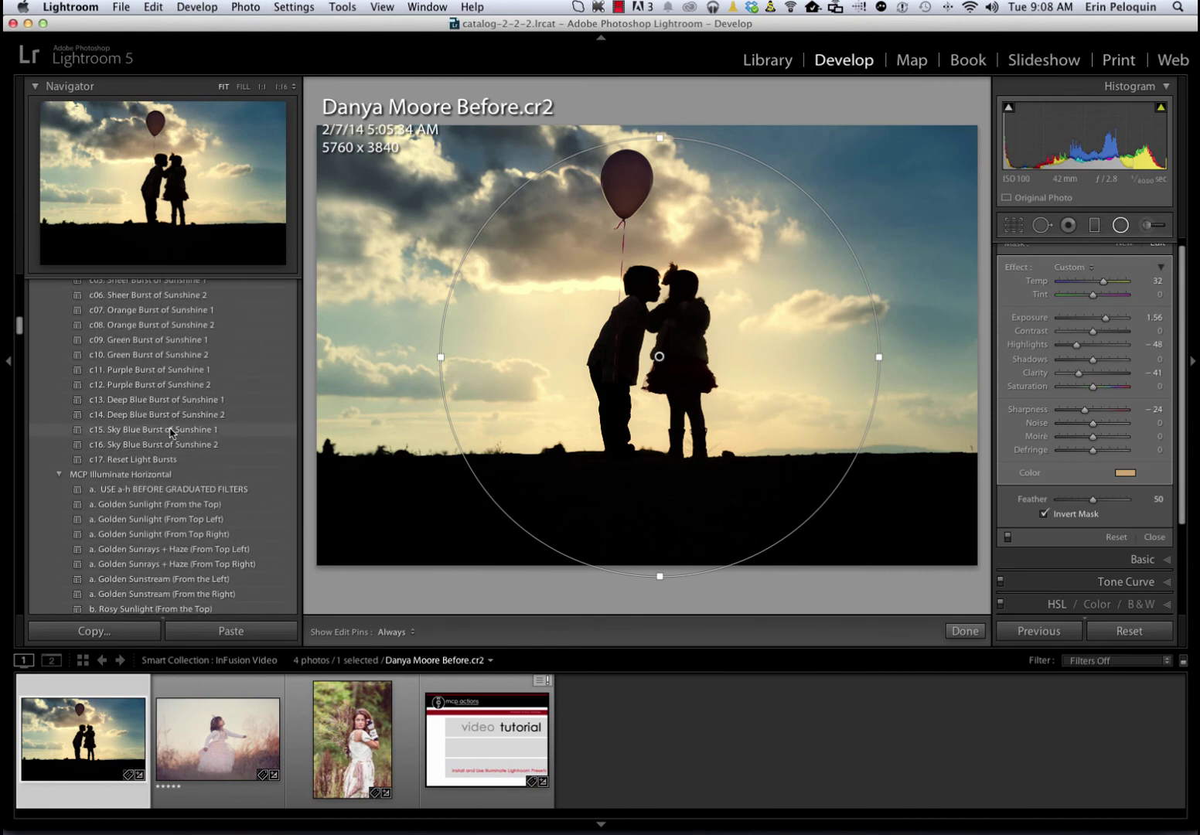